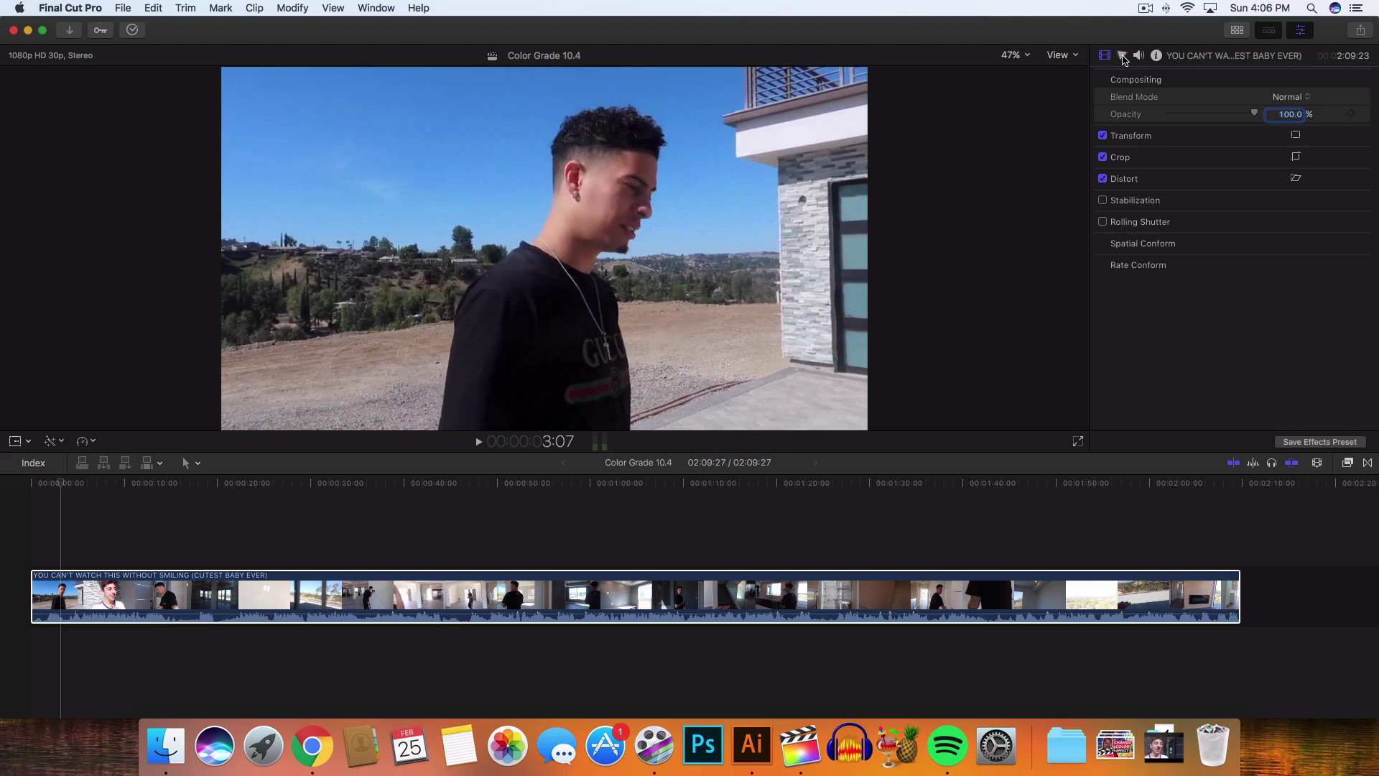
# Show the clip's color correction controls and switch to the workspace with video scopes and the effects browser
pyautogui.click(1124, 56)
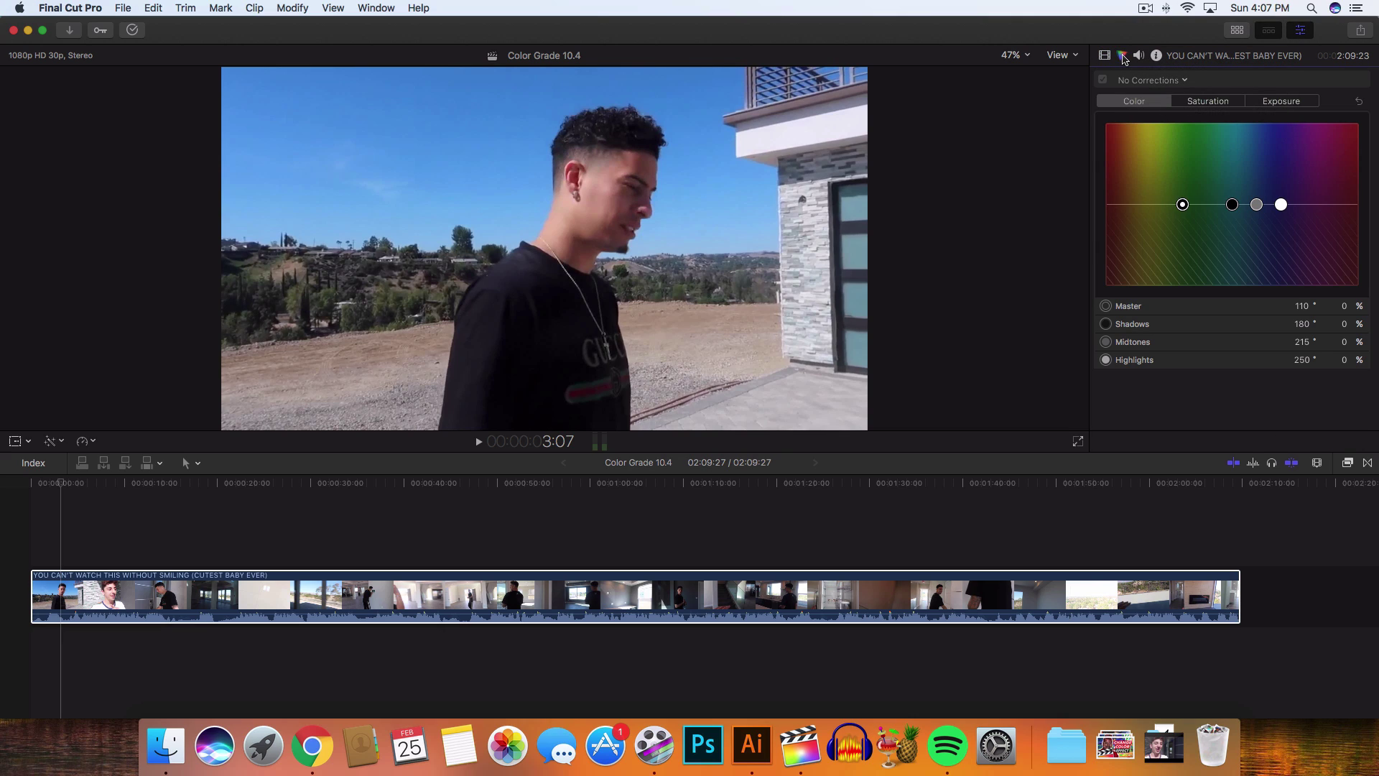
pyautogui.moveTo(172, 483); pyautogui.dragTo(529, 486)
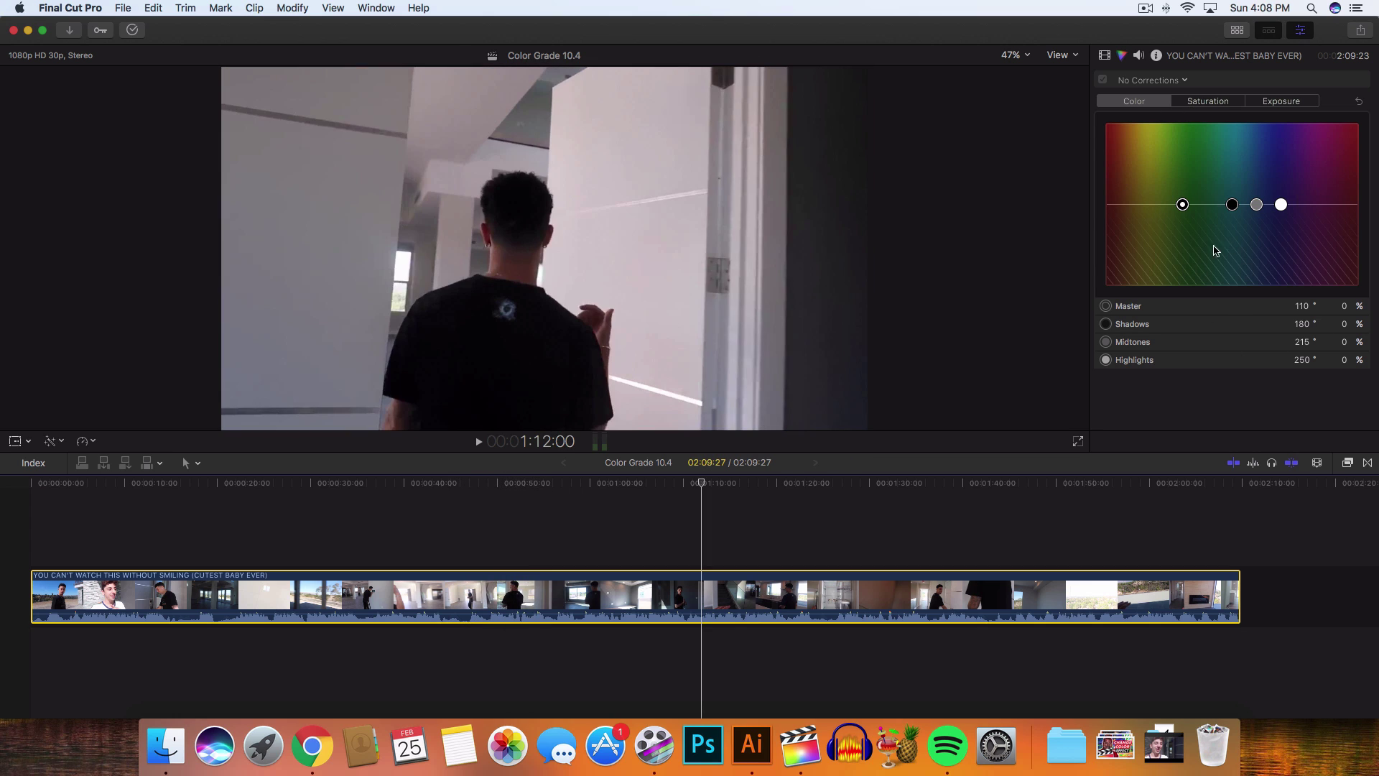
pyautogui.click(377, 8)
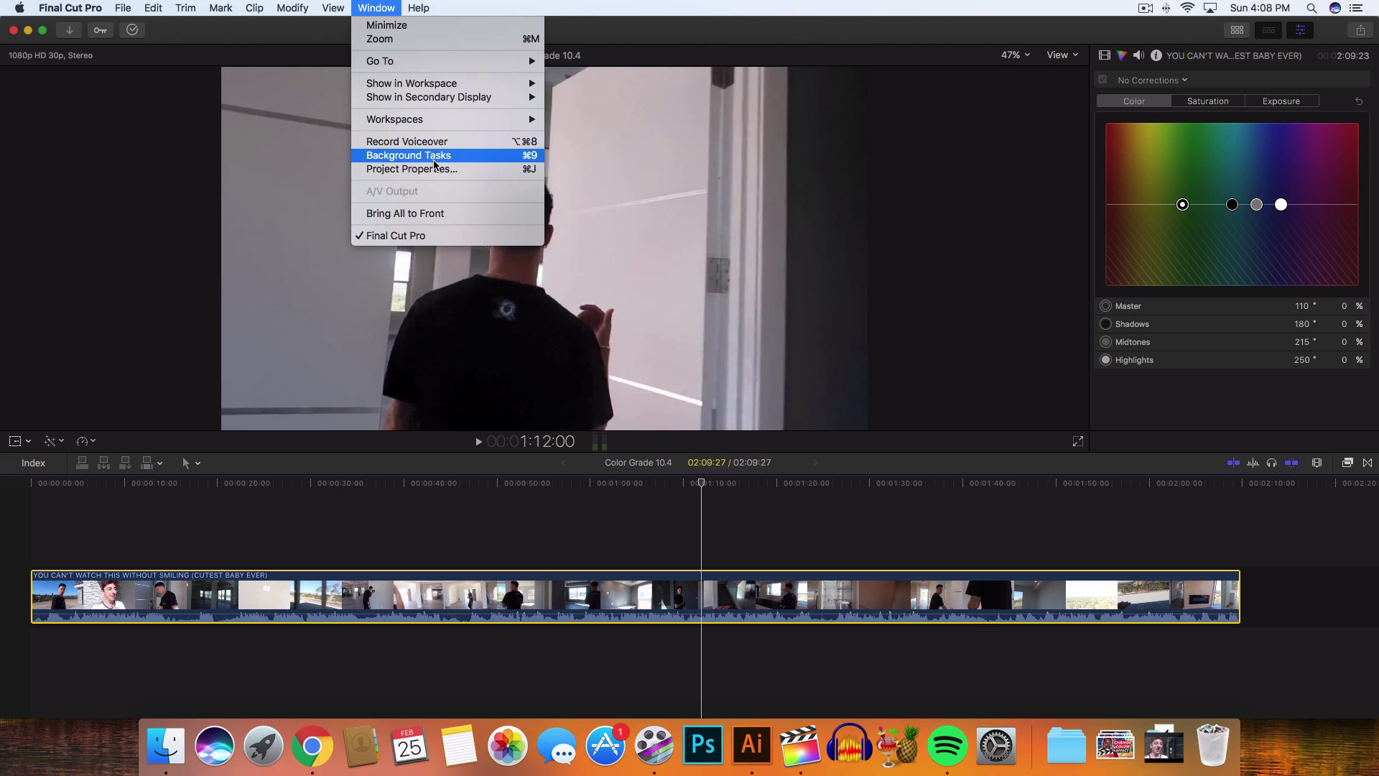
pyautogui.moveTo(503, 119)
pyautogui.click(585, 147)
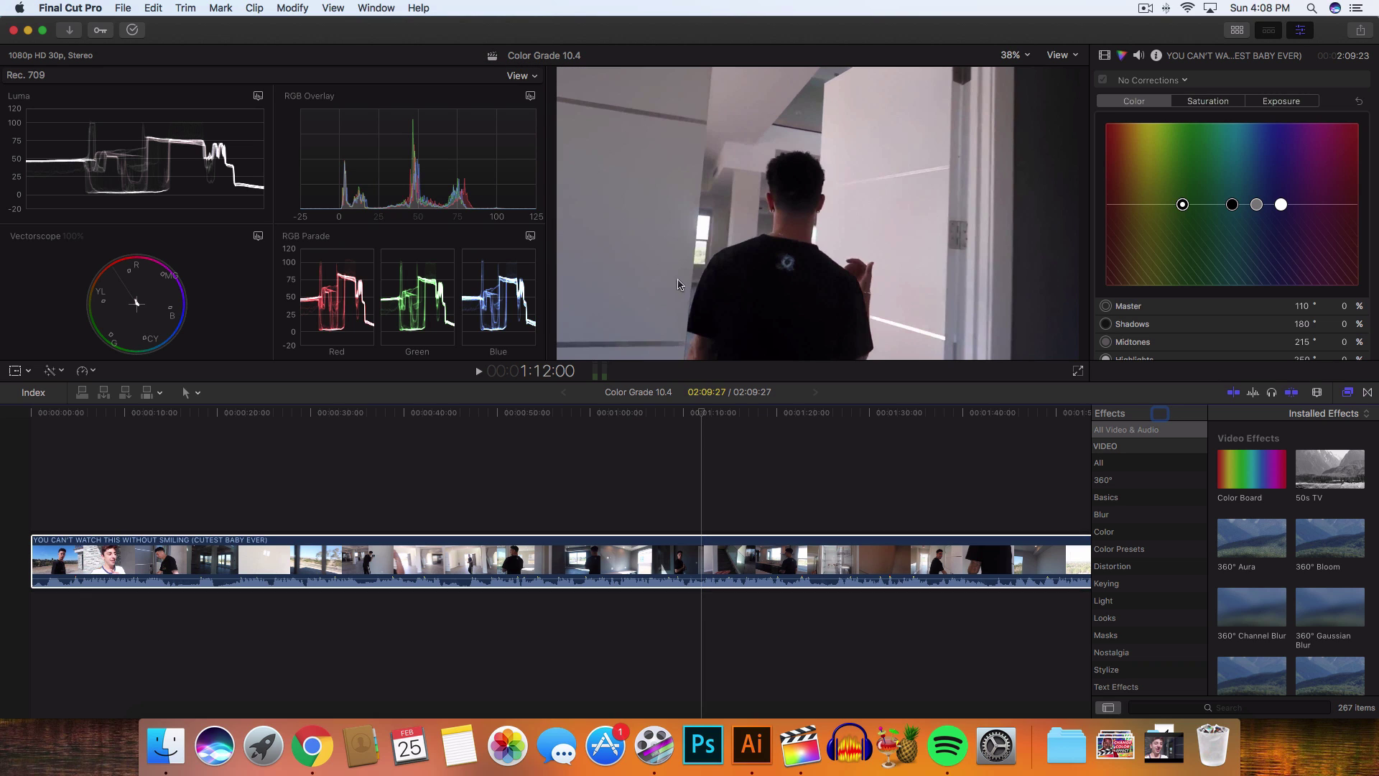
# Try the Vectorscope and Waveform in place of the RGB Overlay histogram at another frame, and set that scope back to Histogram
pyautogui.hscroll(5, 569, 418)
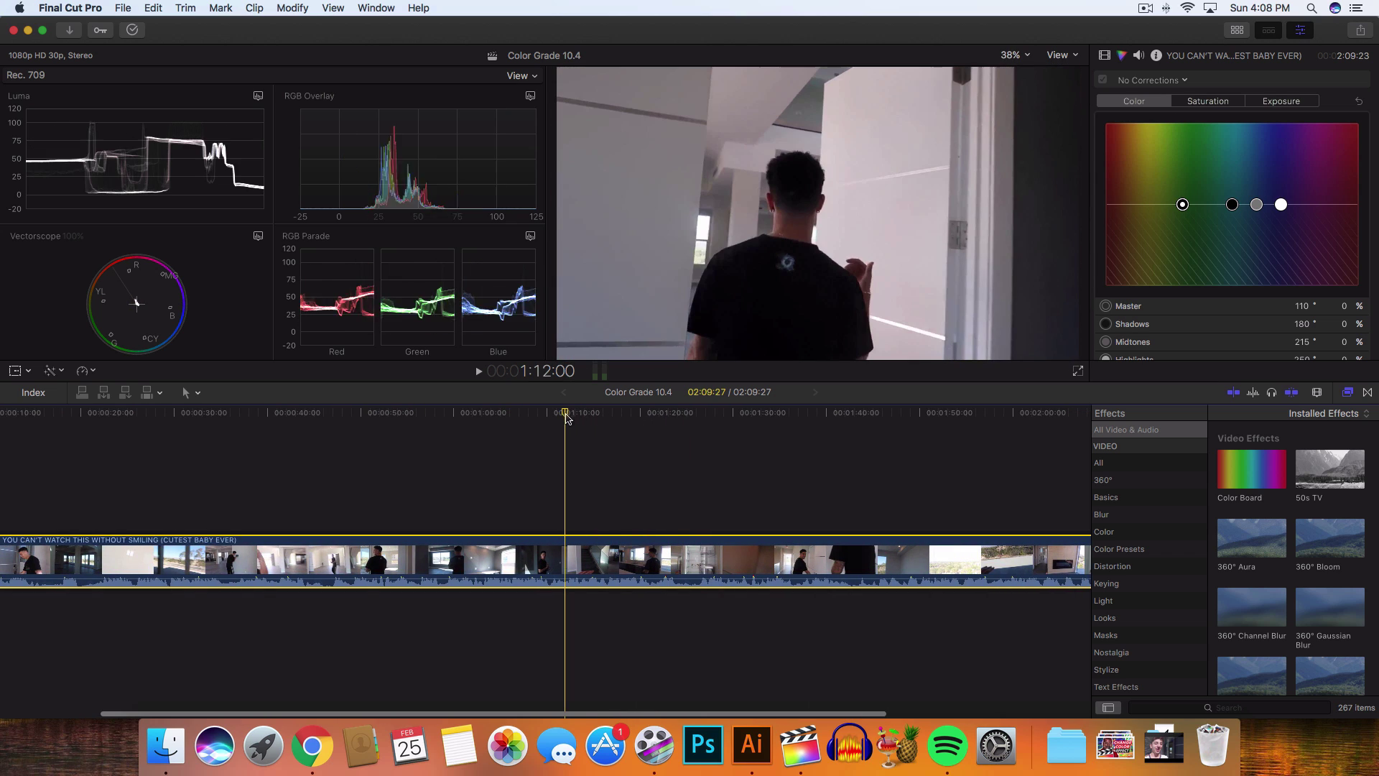
pyautogui.moveTo(567, 417); pyautogui.dragTo(581, 415)
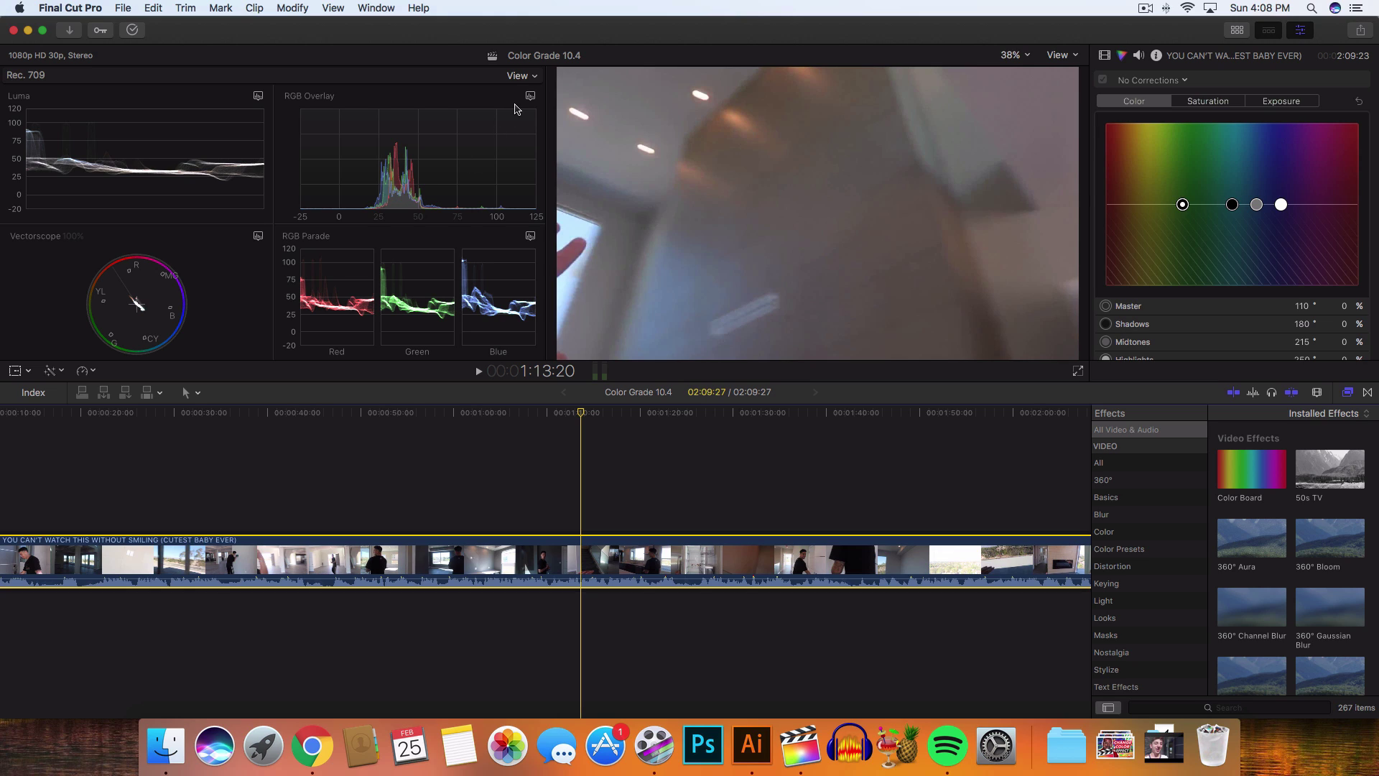
pyautogui.click(530, 96)
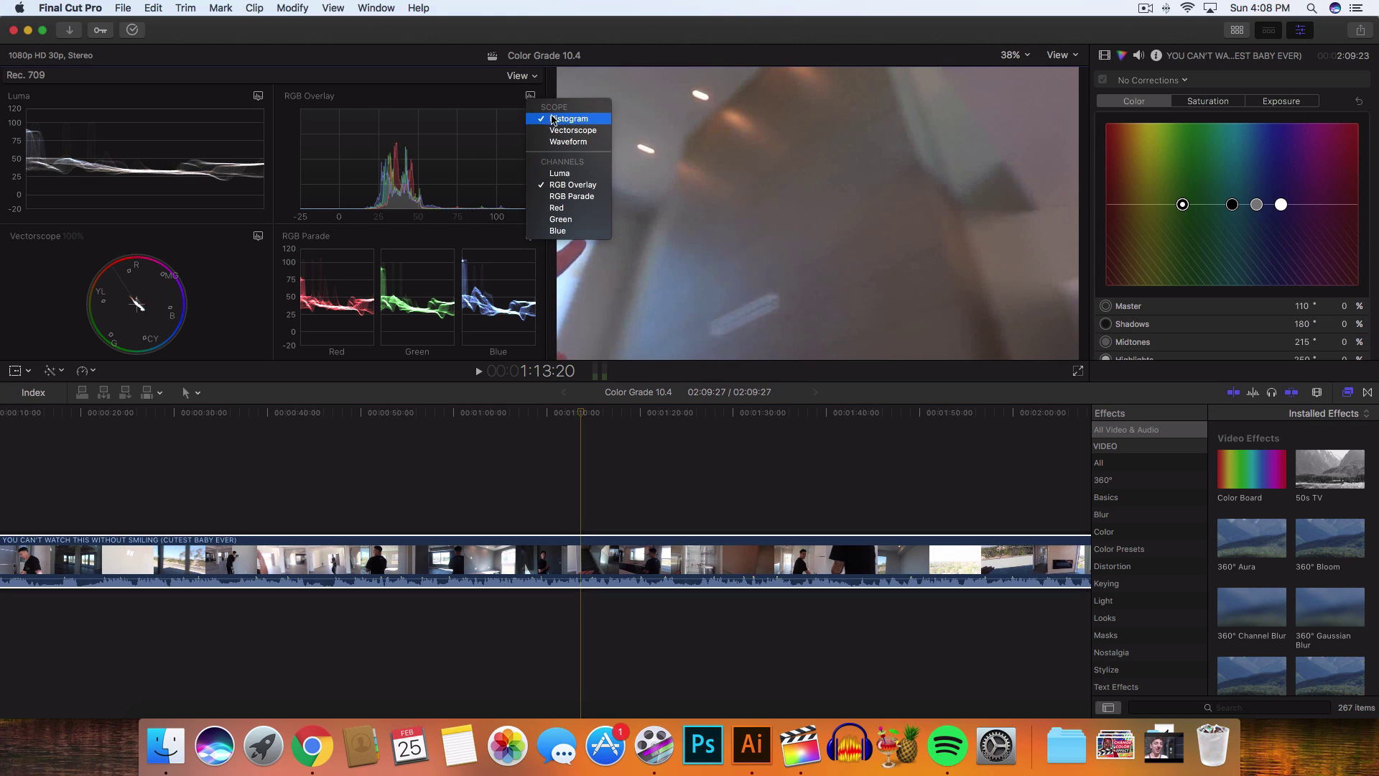
pyautogui.click(585, 130)
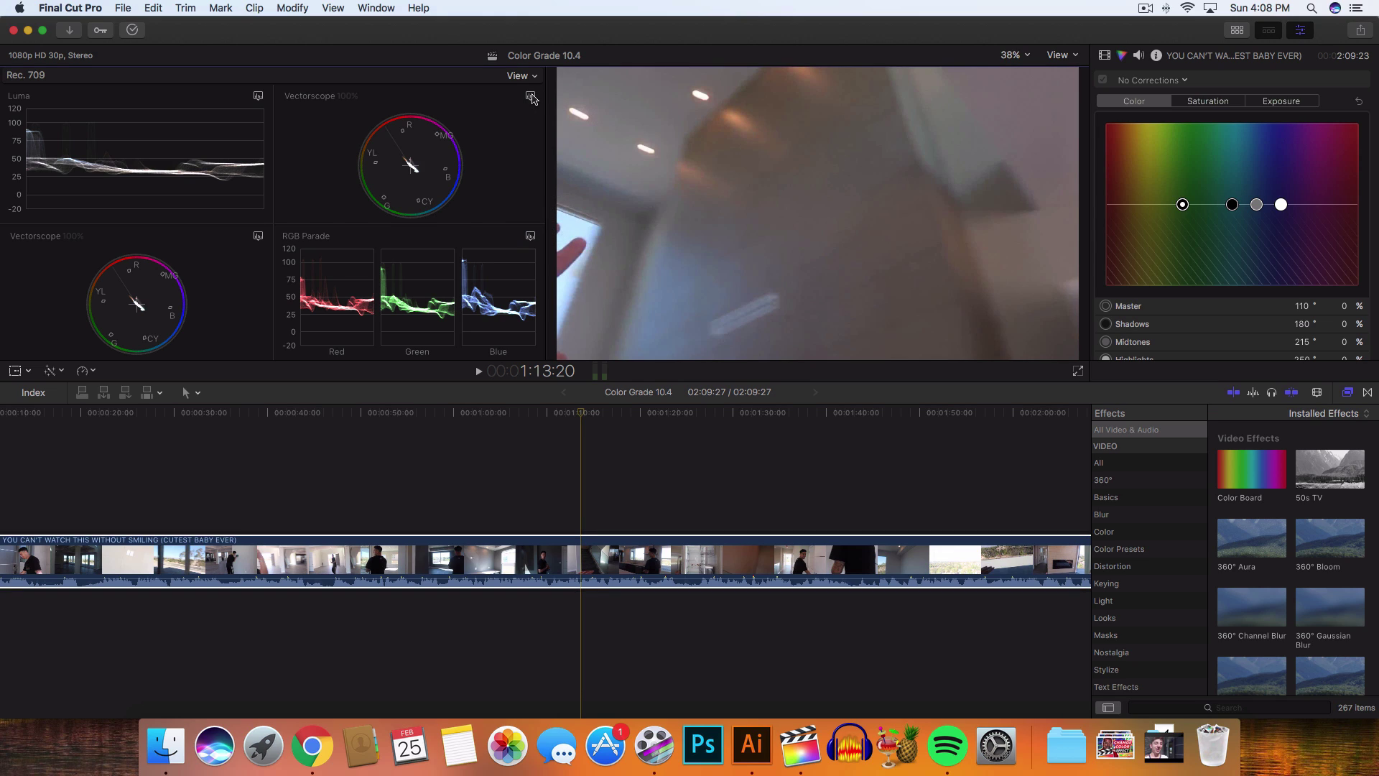
pyautogui.moveTo(589, 408); pyautogui.dragTo(585, 410)
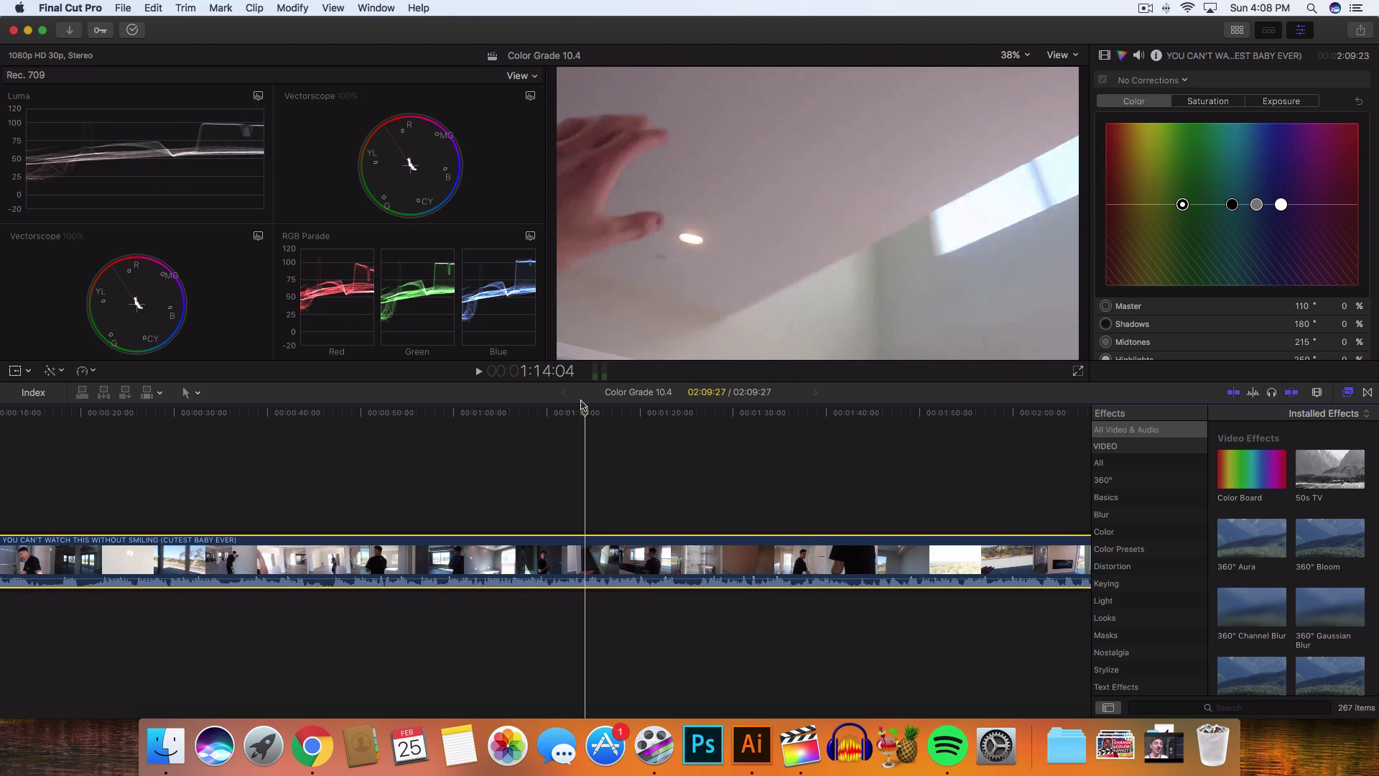
pyautogui.click(529, 96)
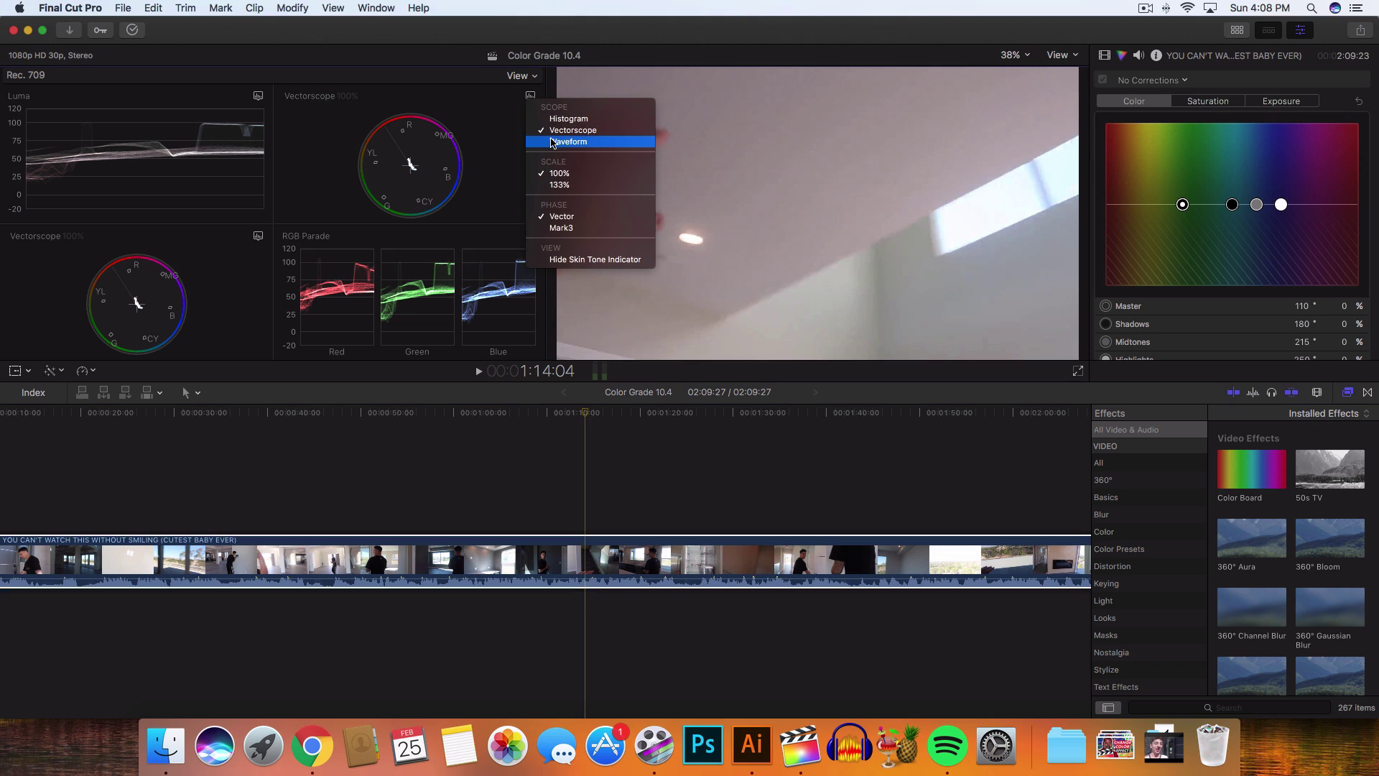
pyautogui.click(555, 143)
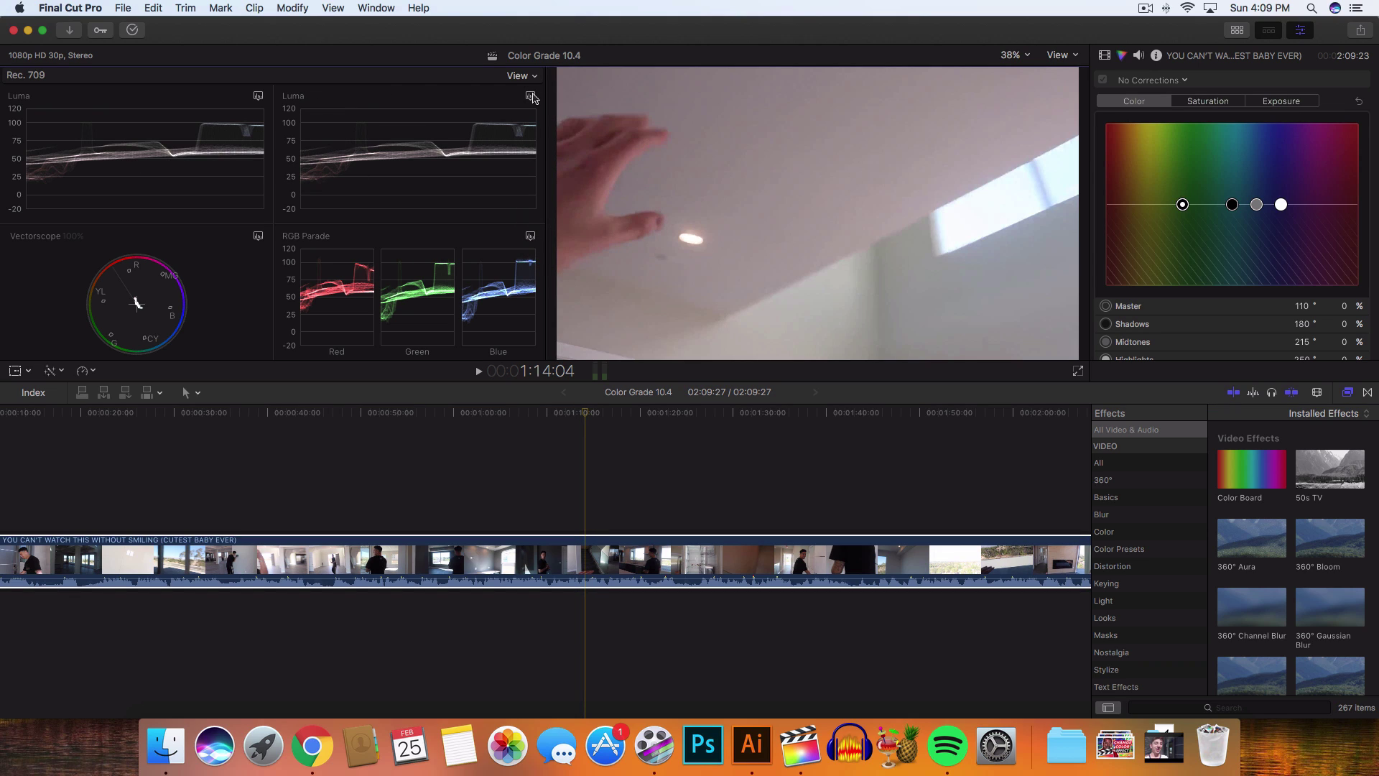
pyautogui.click(530, 96)
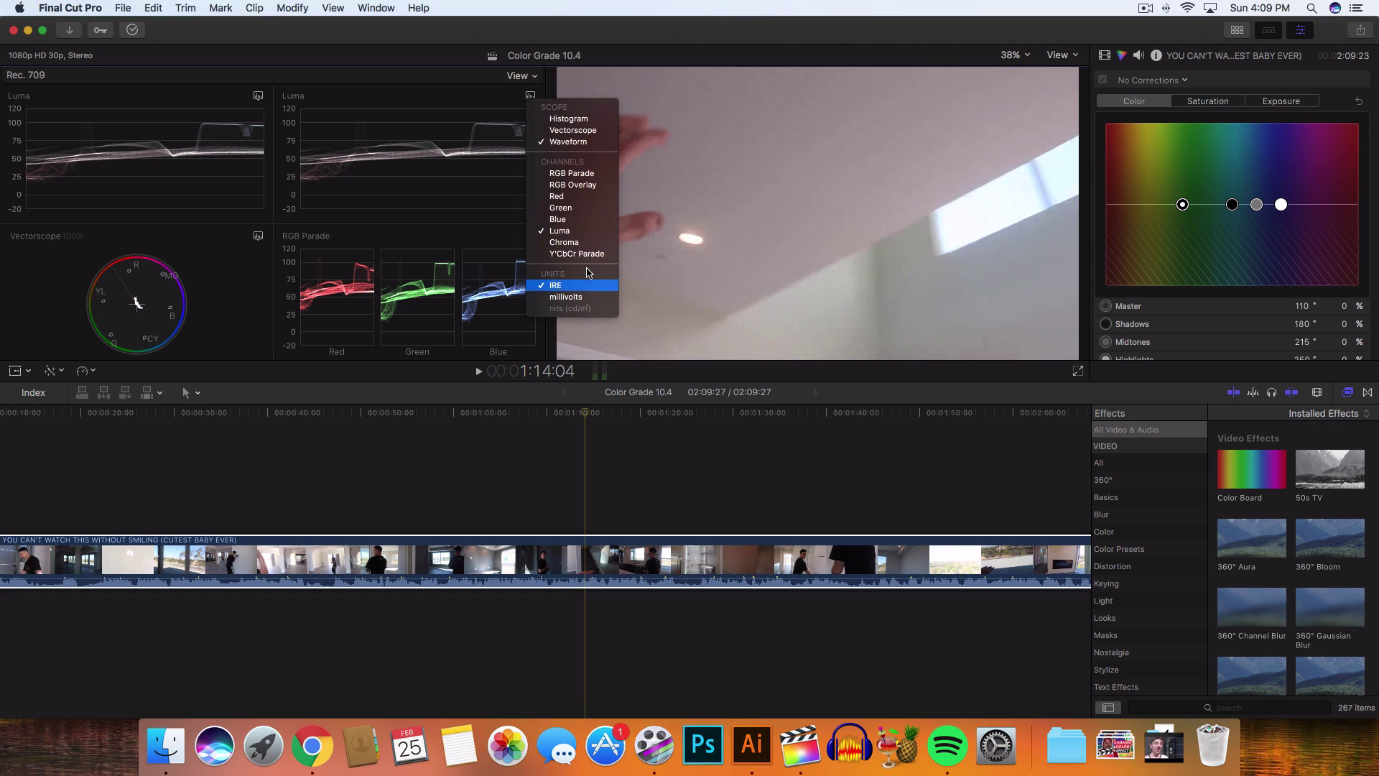
pyautogui.click(569, 119)
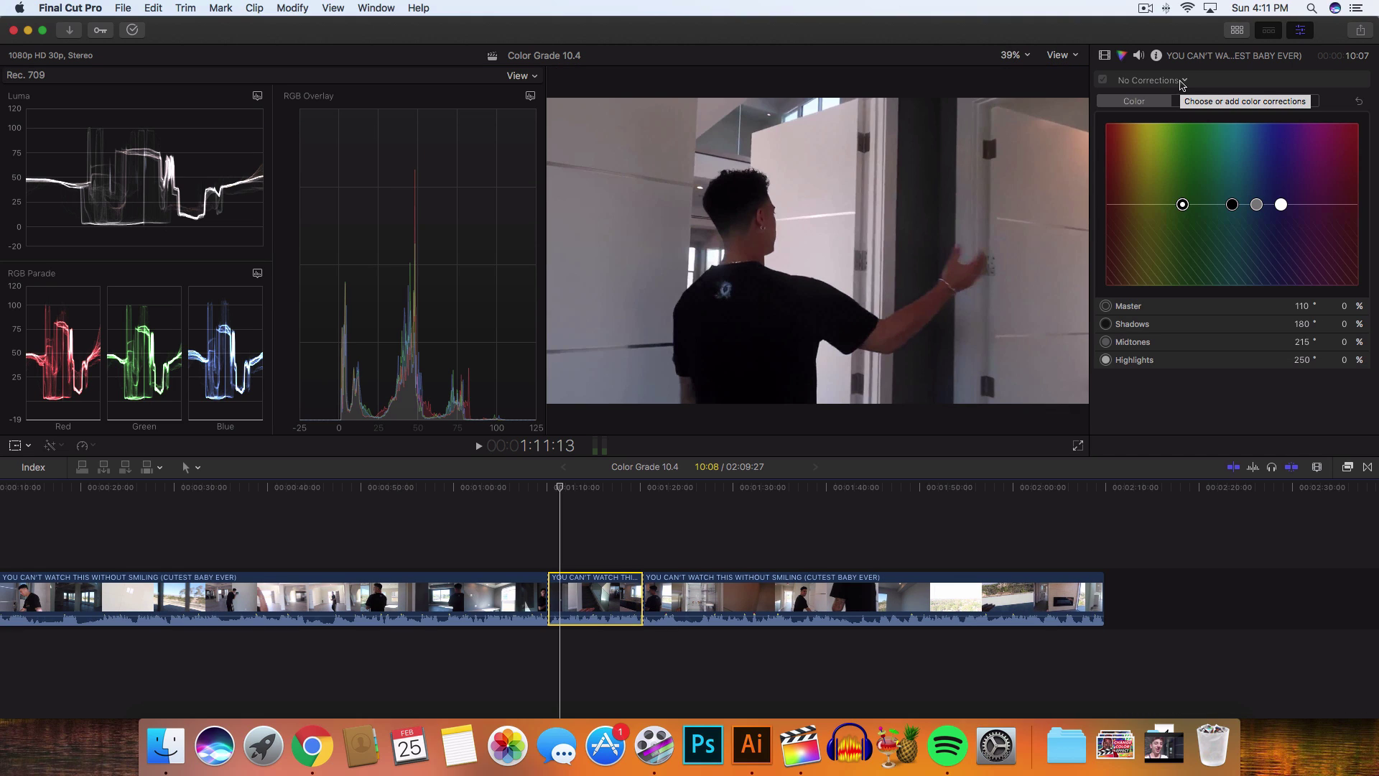
# Add a Color Wheels correction to the short middle clip and look through its settings
pyautogui.click(1185, 82)
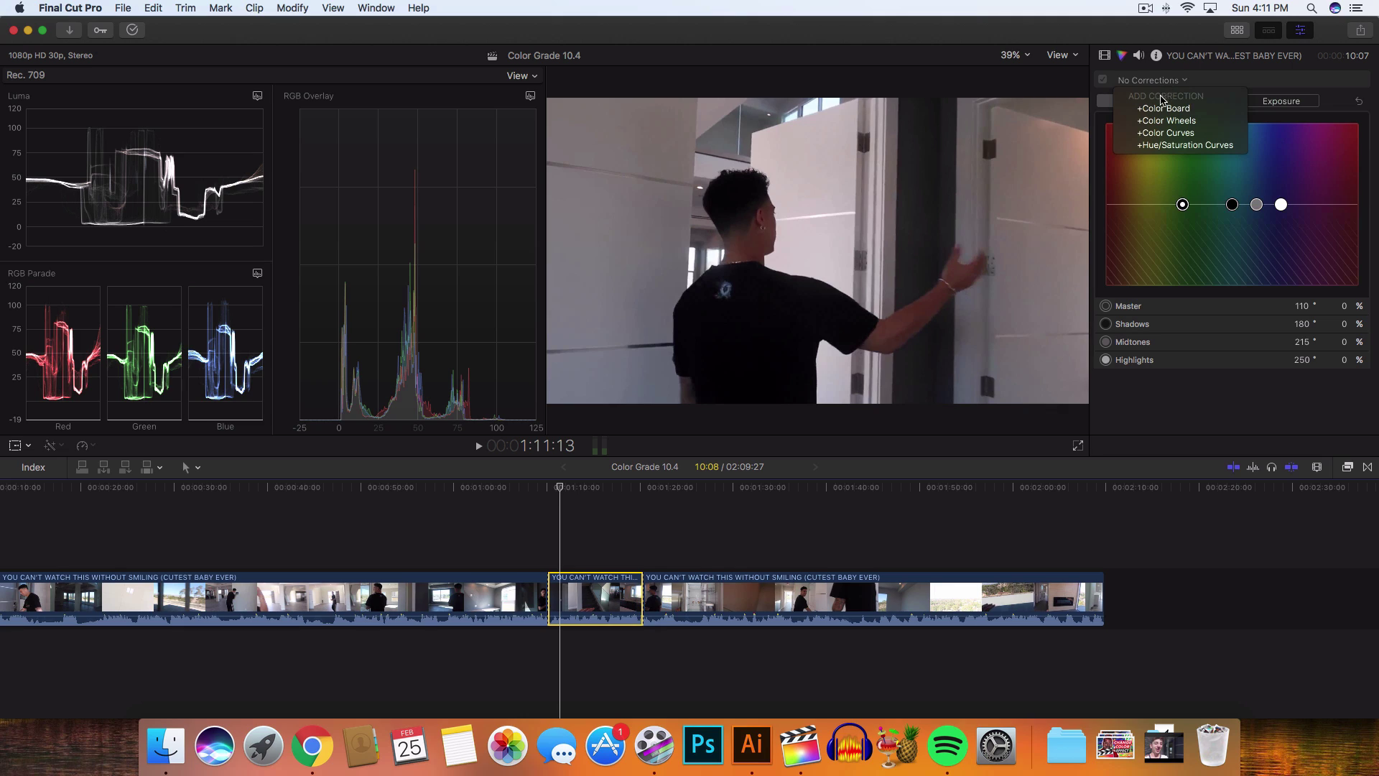
pyautogui.click(1167, 148)
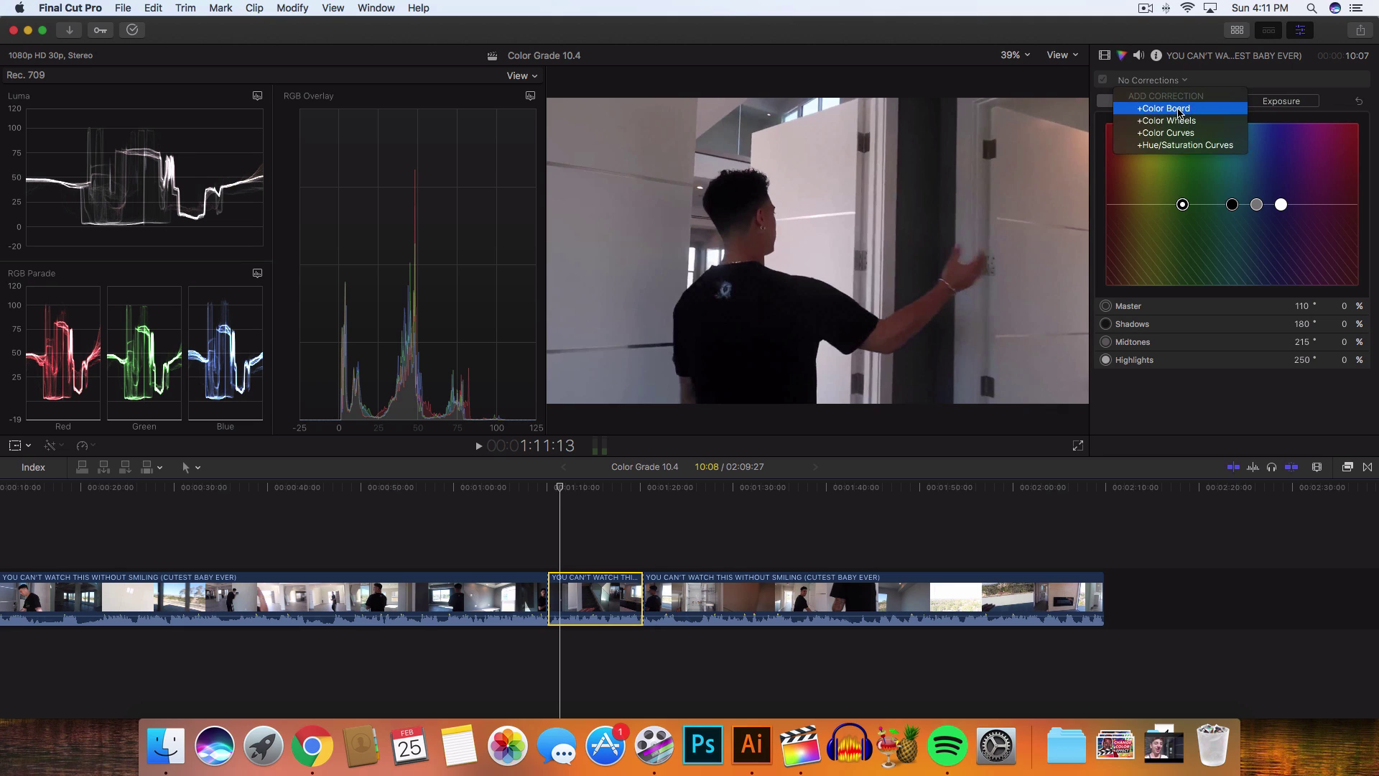
pyautogui.click(1150, 122)
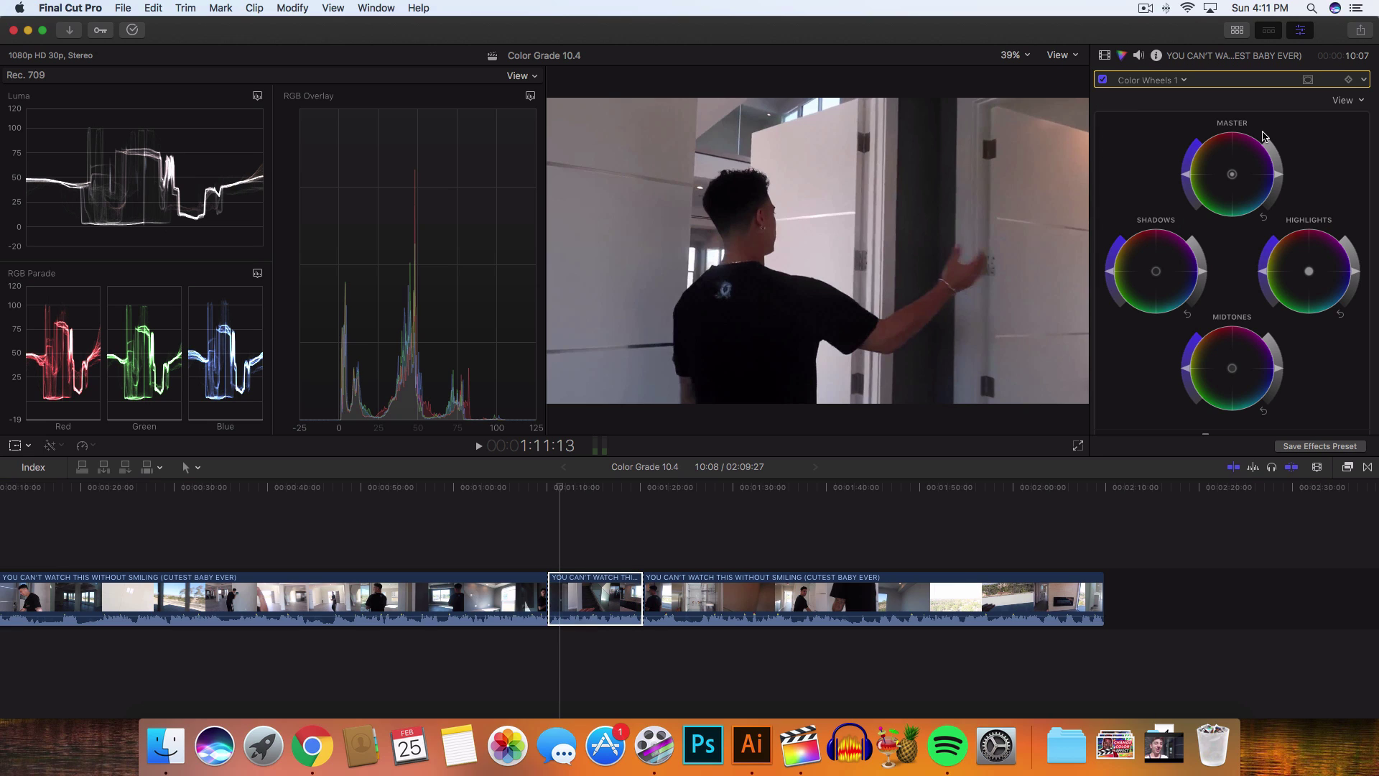
pyautogui.scroll(-5, 1264, 136)
pyautogui.scroll(5, 1266, 137)
pyautogui.scroll(2, 1266, 136)
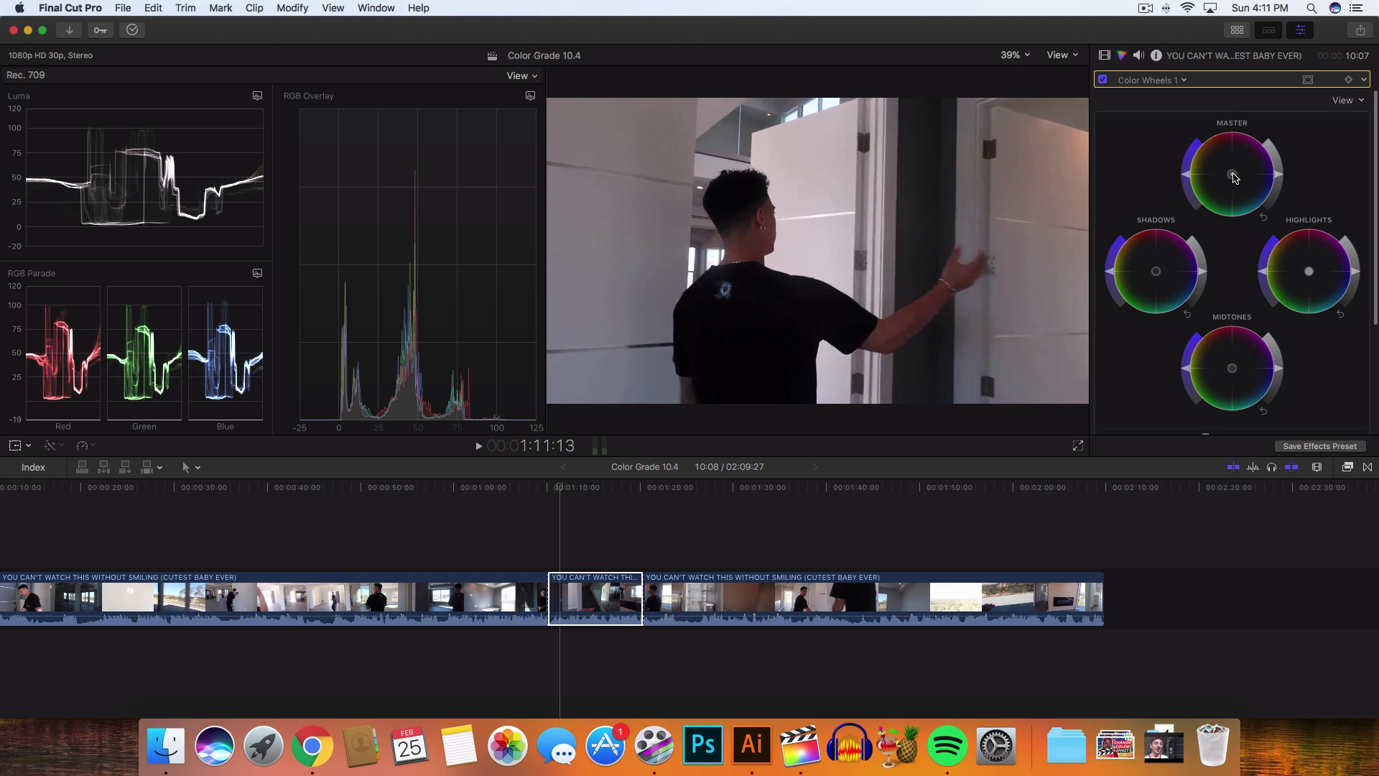
# Try shifting the Master wheel's tint and saturation, and undo the changes
pyautogui.moveTo(1234, 177)
pyautogui.mouseDown()
pyautogui.moveTo(1234, 153)
pyautogui.moveTo(1231, 184)
pyautogui.mouseUp()
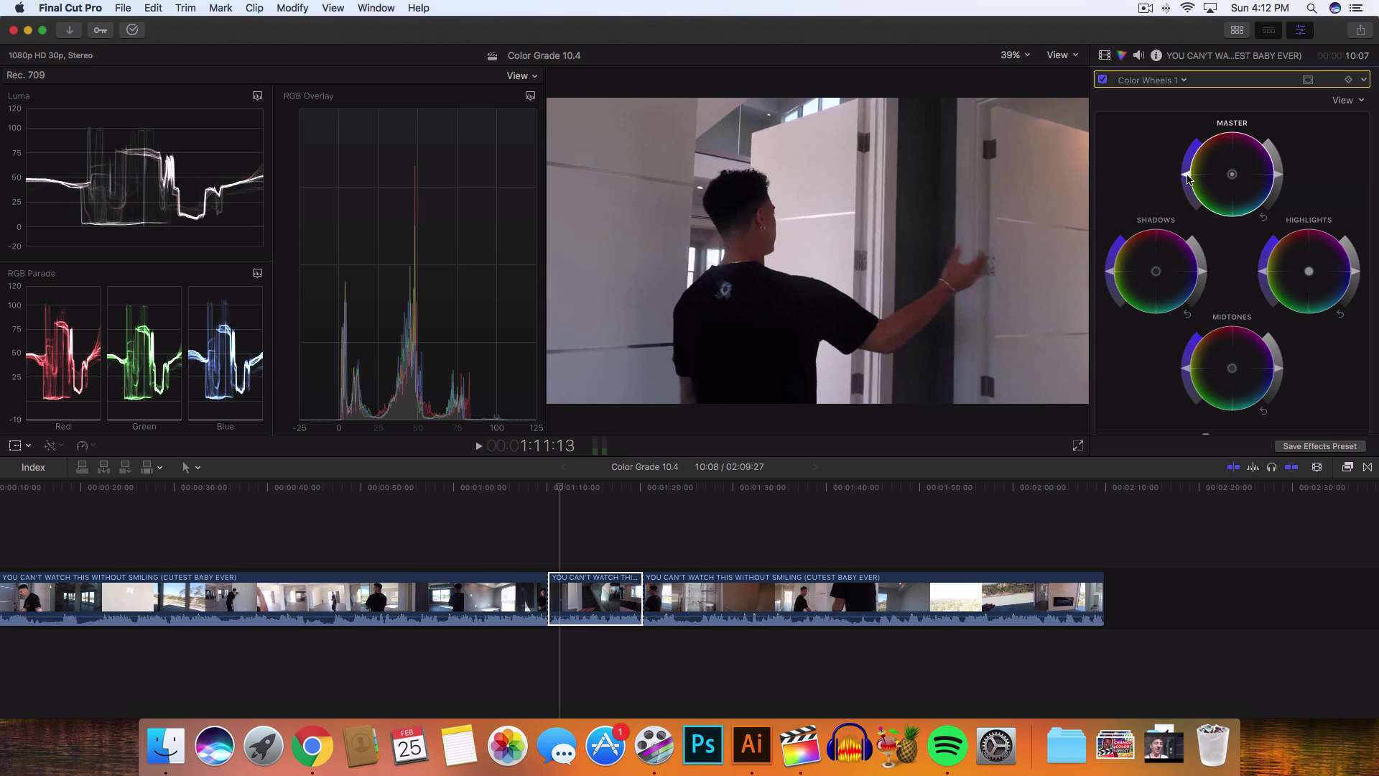
pyautogui.moveTo(1186, 178); pyautogui.dragTo(1196, 147)
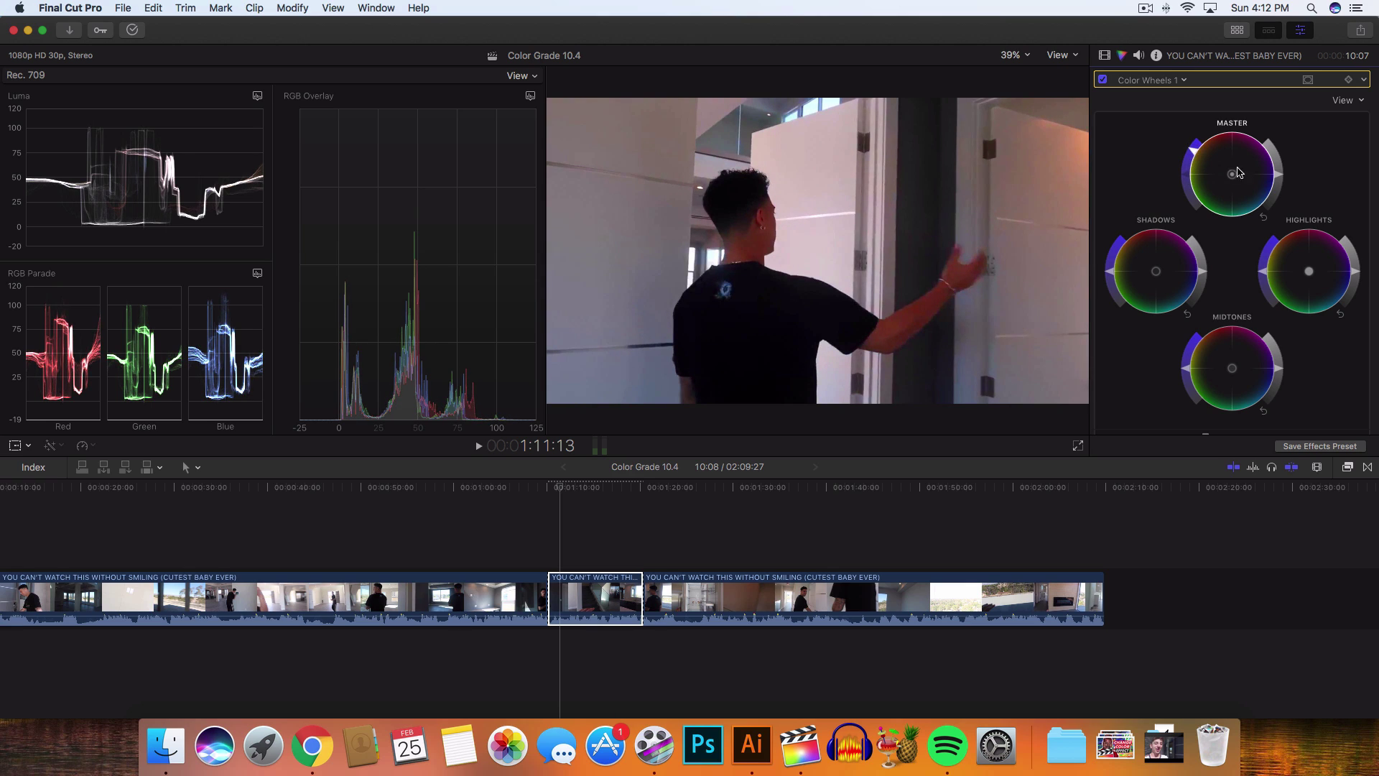
pyautogui.press('super+z')
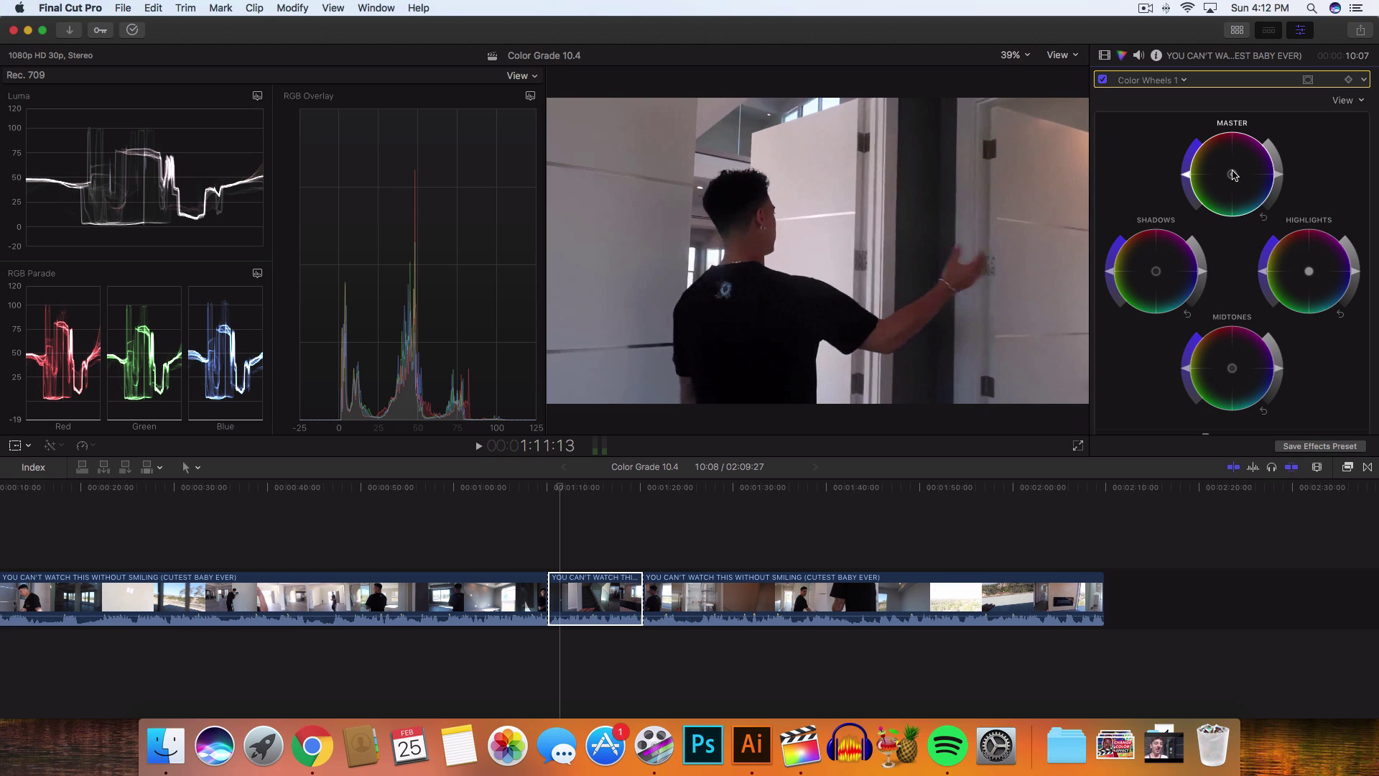
pyautogui.moveTo(1186, 176); pyautogui.dragTo(1157, 206)
pyautogui.press('super+z')
# On the last clip, test a tint on the Shadows wheel and shift the Highlights wheel slightly toward blue
pyautogui.scroll(-2, 1183, 253)
pyautogui.moveTo(560, 489)
pyautogui.mouseDown()
pyautogui.moveTo(588, 492)
pyautogui.moveTo(574, 494)
pyautogui.mouseUp()
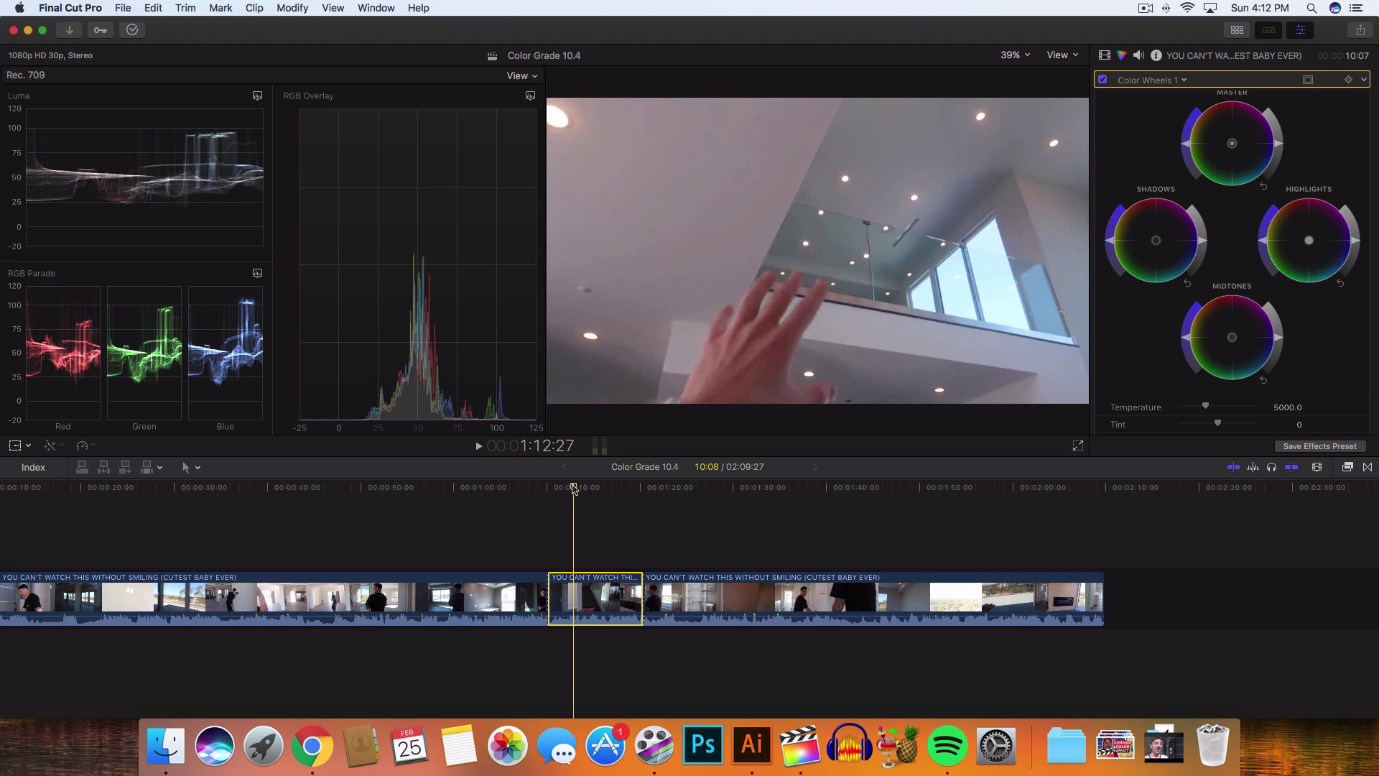
pyautogui.moveTo(574, 490); pyautogui.dragTo(700, 492)
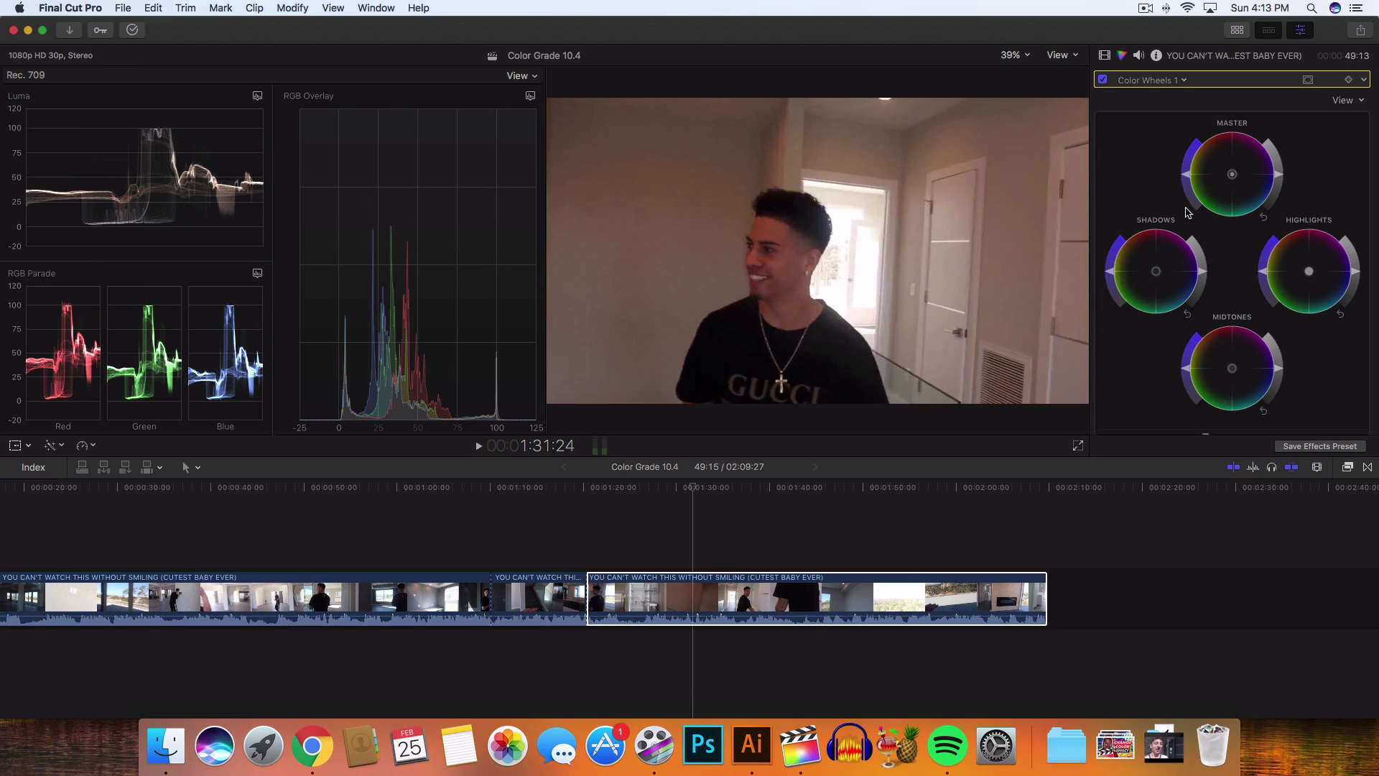
pyautogui.scroll(-1, 1157, 260)
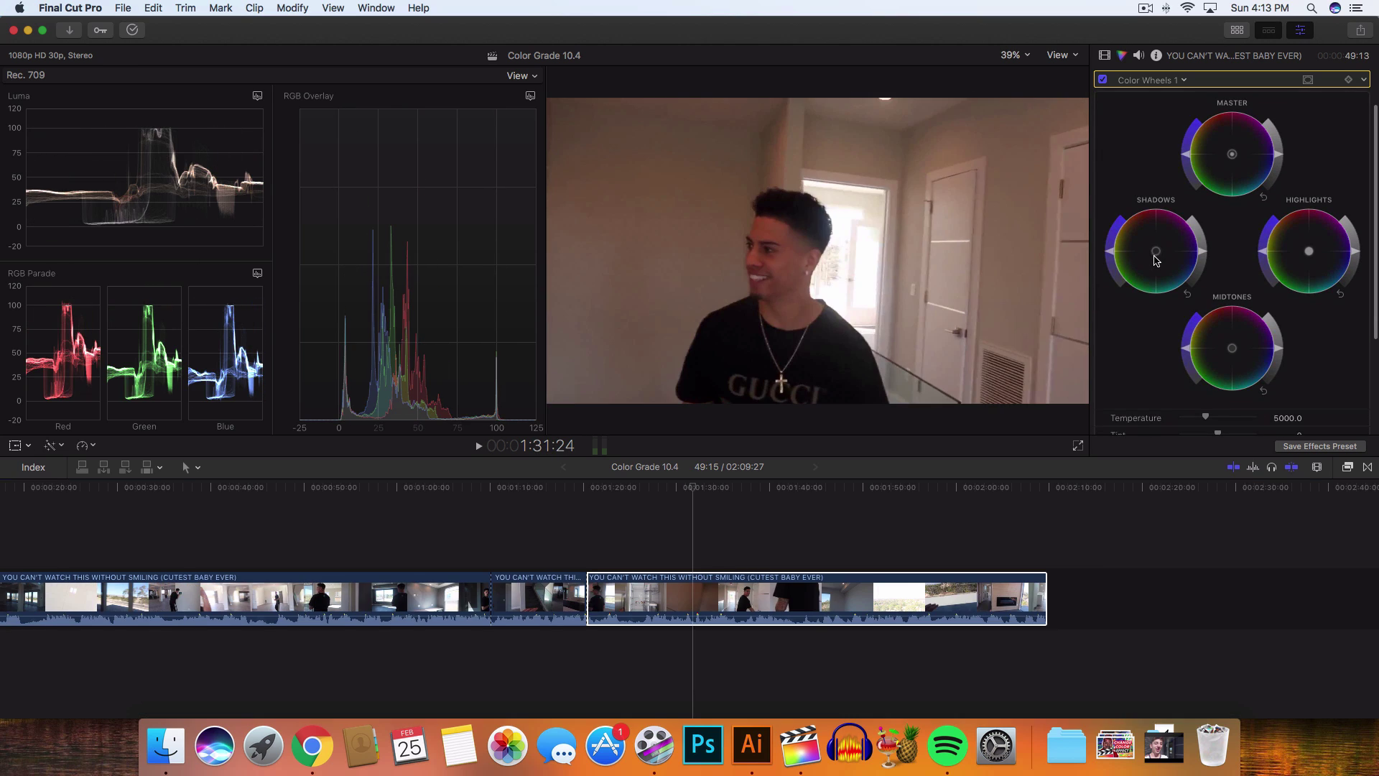
pyautogui.moveTo(1158, 256)
pyautogui.mouseDown()
pyautogui.moveTo(1195, 280)
pyautogui.moveTo(1124, 193)
pyautogui.moveTo(1149, 240)
pyautogui.moveTo(1216, 278)
pyautogui.moveTo(1126, 282)
pyautogui.moveTo(1170, 259)
pyautogui.mouseUp()
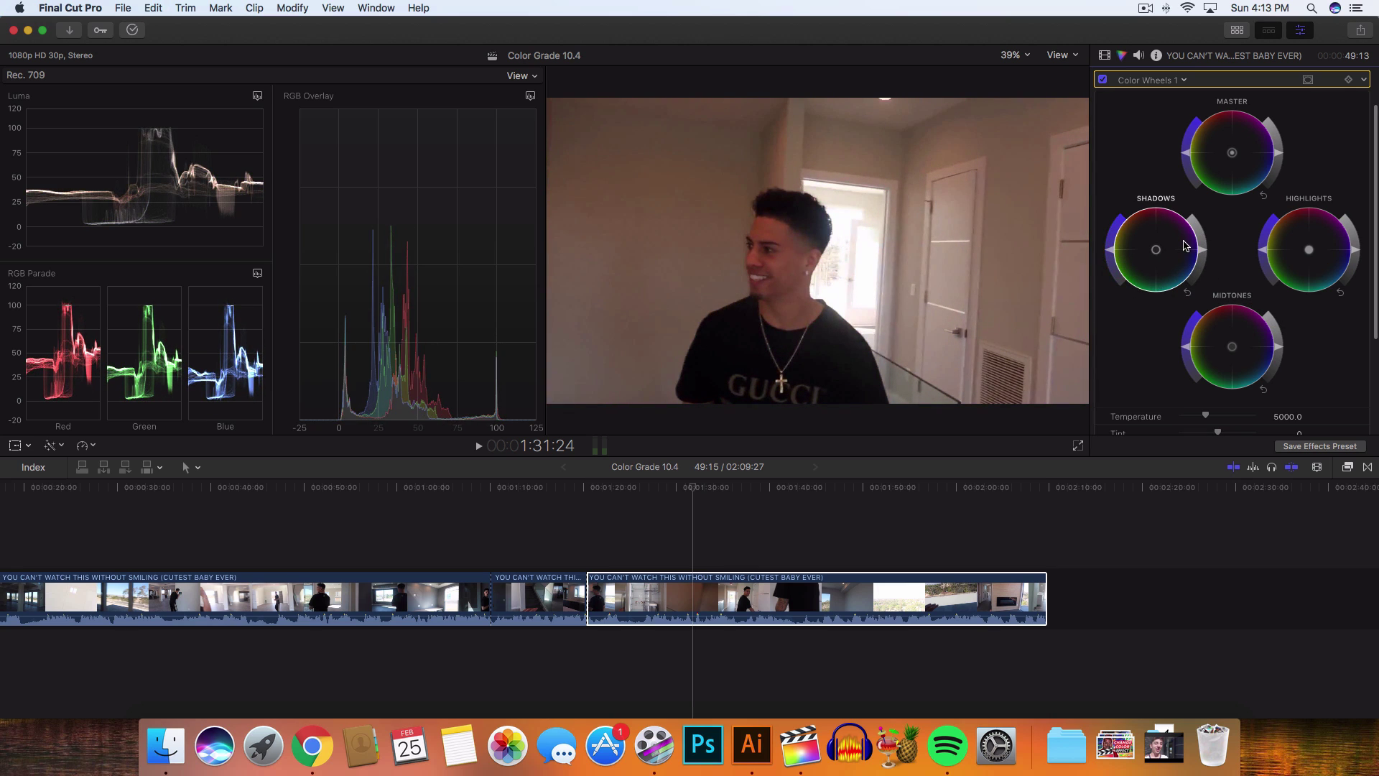
pyautogui.moveTo(1311, 252); pyautogui.dragTo(1353, 281)
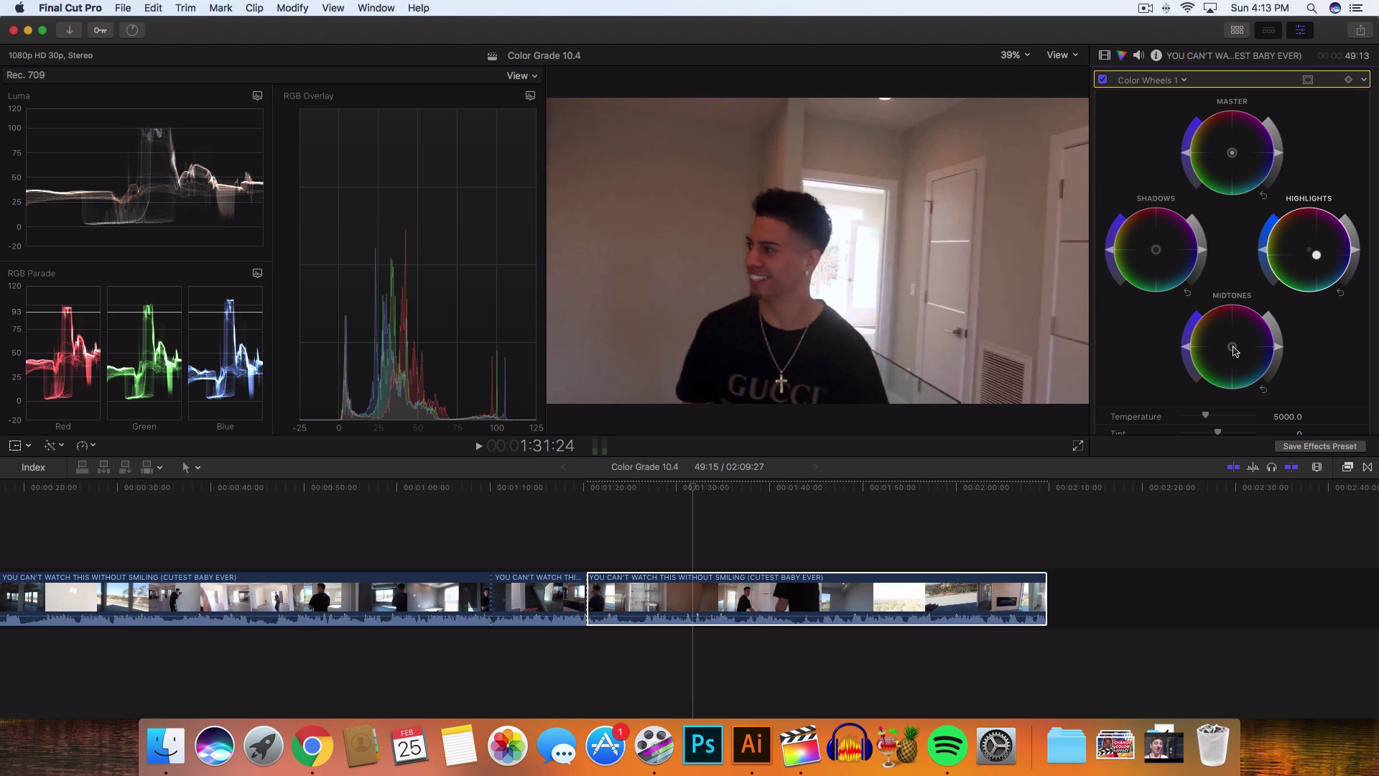
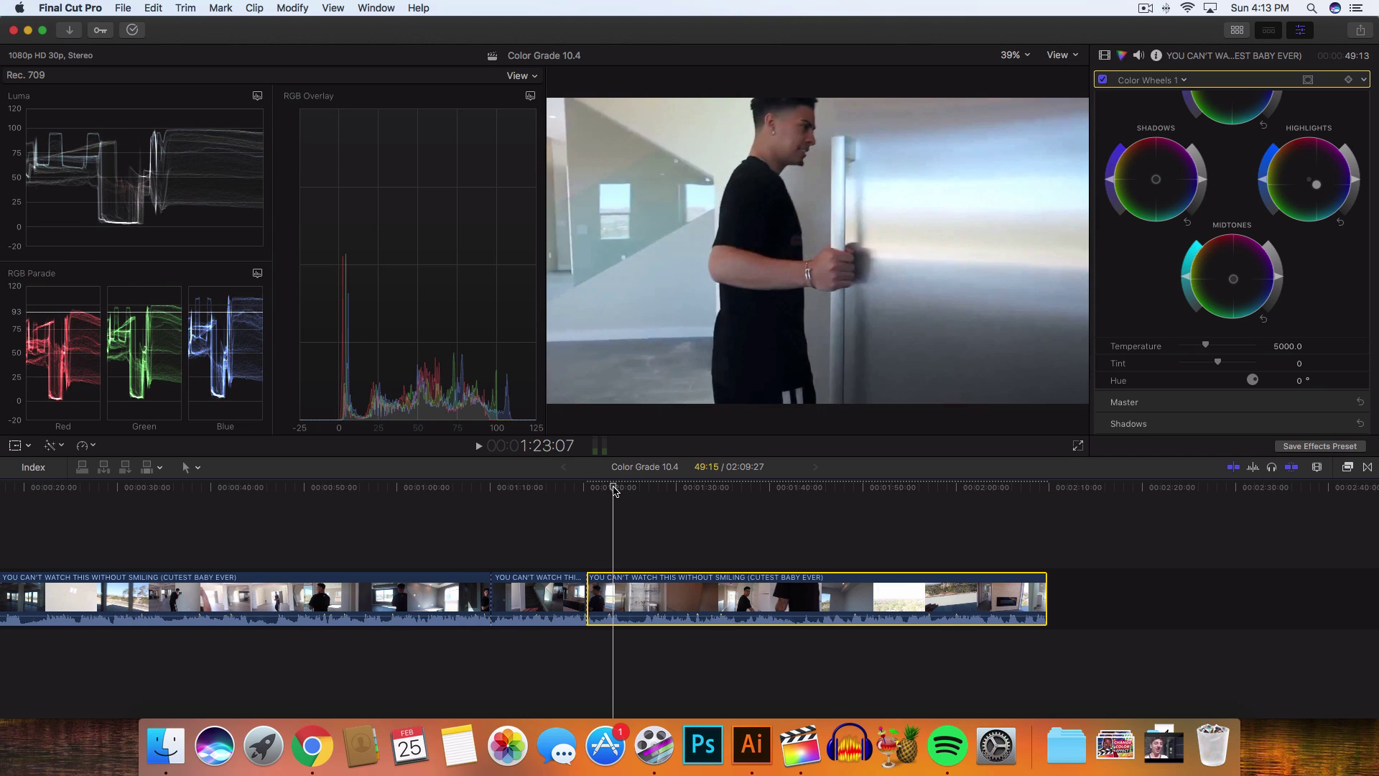
# Raise the Highlights brightness slightly and try small changes to the Shadows saturation and brightness
pyautogui.scroll(2, 1206, 213)
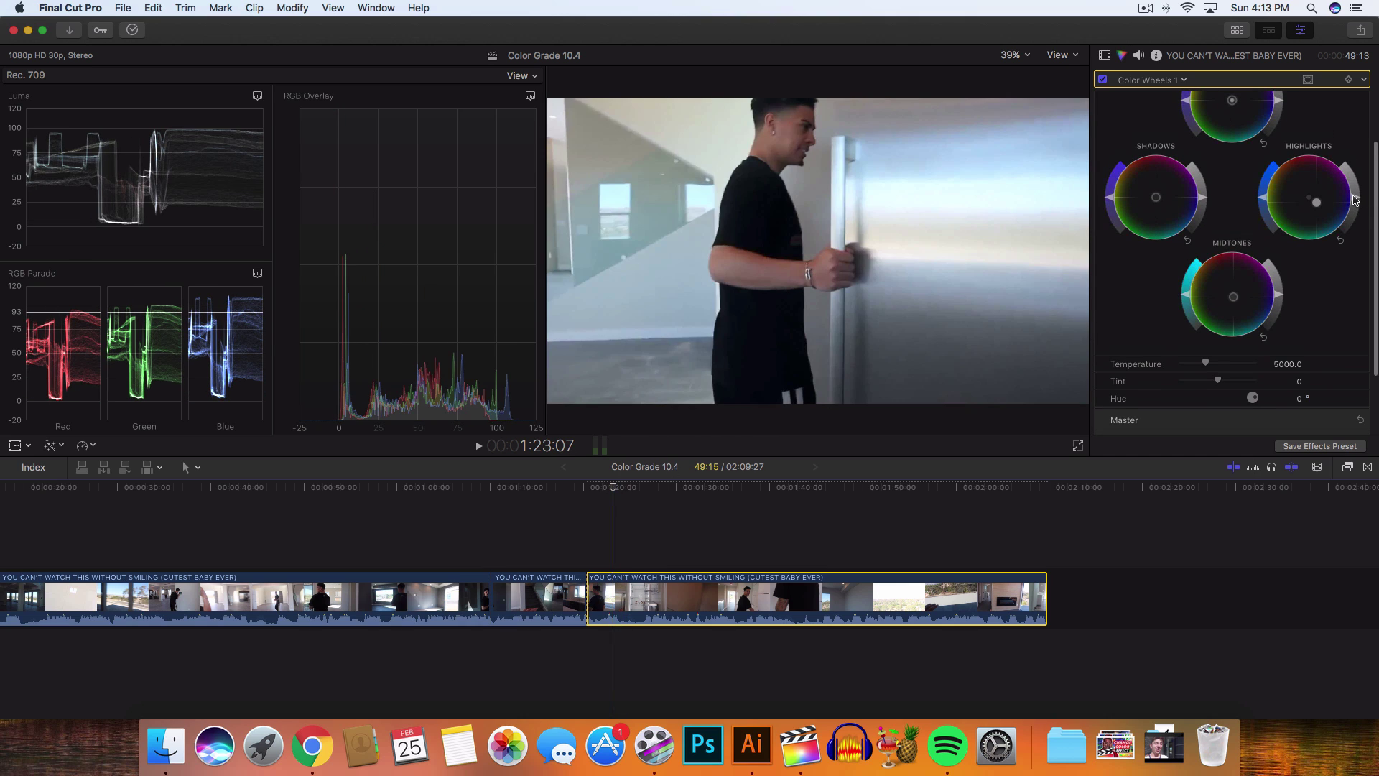
pyautogui.moveTo(1354, 200); pyautogui.dragTo(1355, 194)
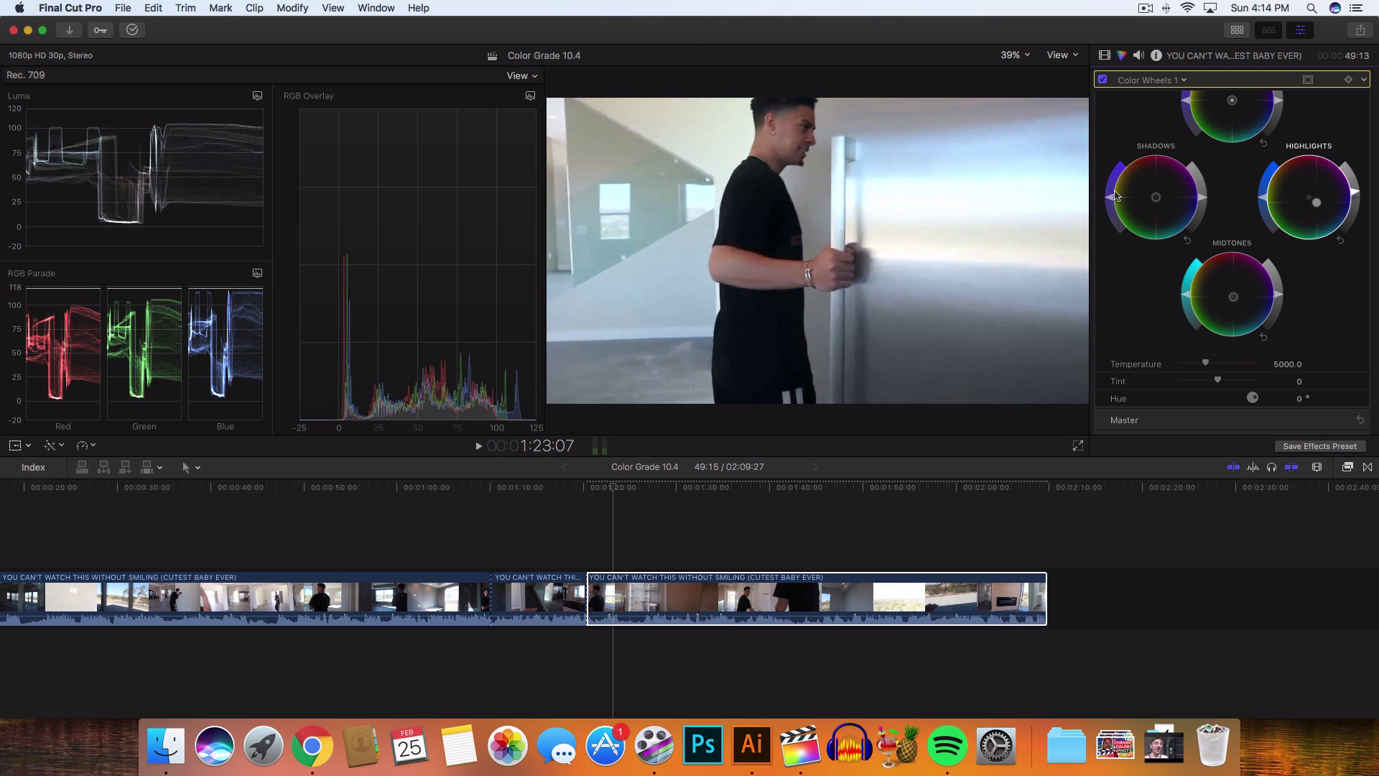
pyautogui.moveTo(1111, 201); pyautogui.dragTo(1111, 198)
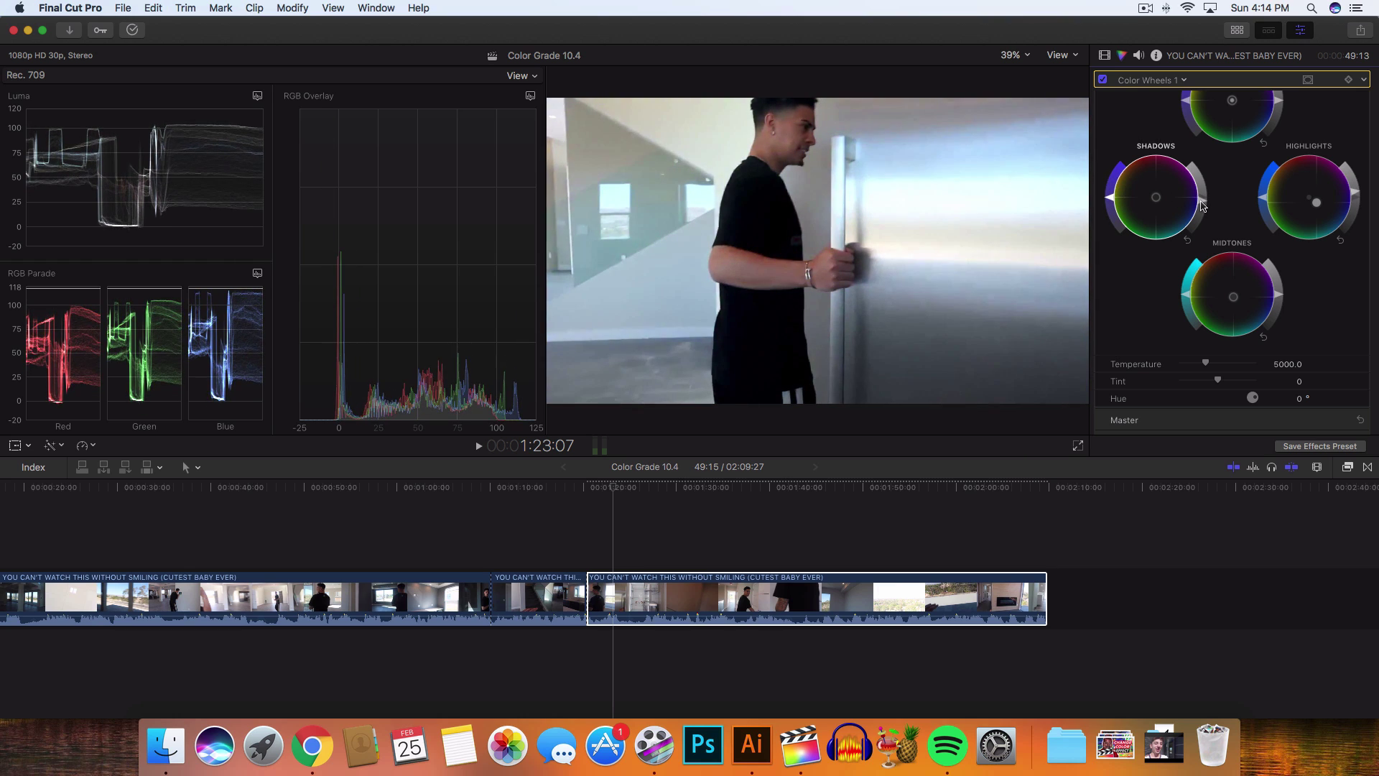
pyautogui.moveTo(1205, 203); pyautogui.dragTo(1205, 204)
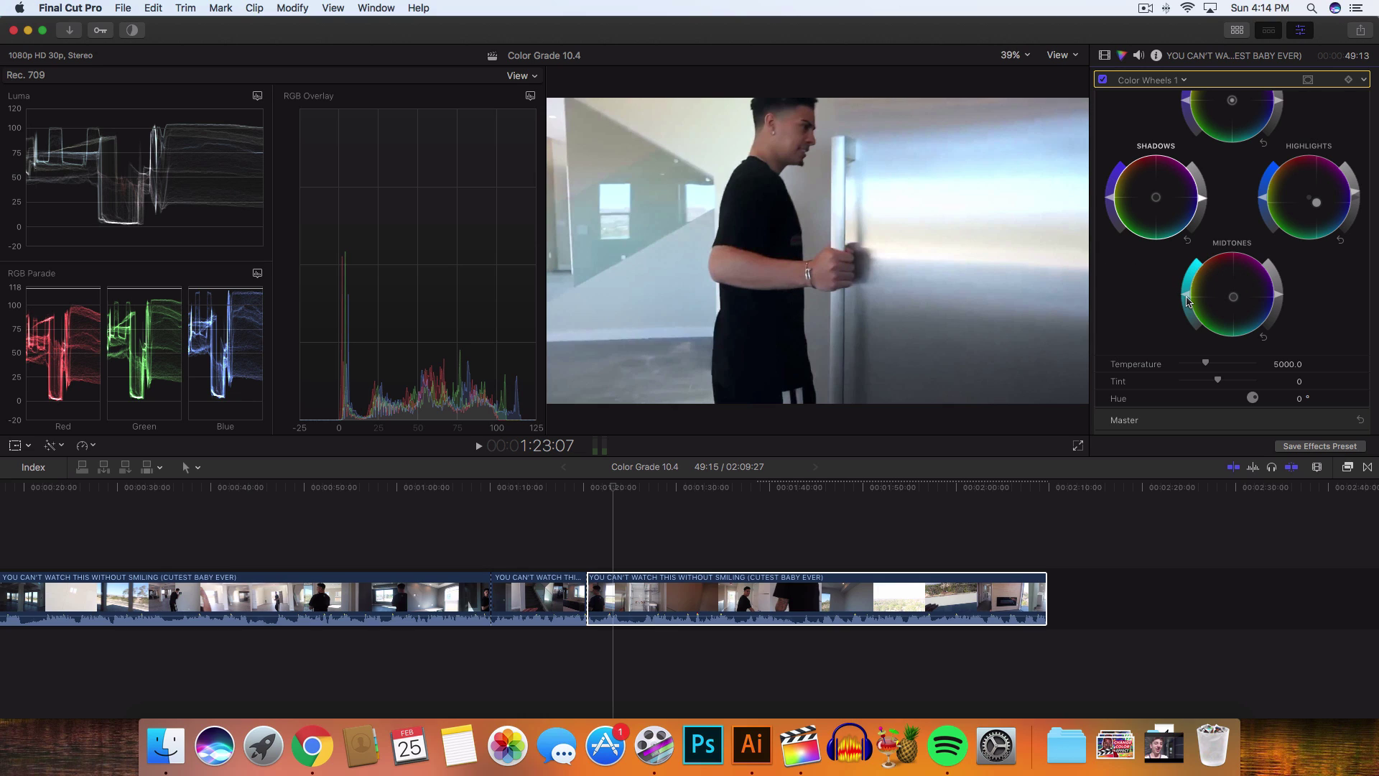
# Try stronger saturation on the Midtones wheel, settle on a slight boost, and fine-tune the Midtones brightness
pyautogui.moveTo(1187, 302); pyautogui.dragTo(1191, 284)
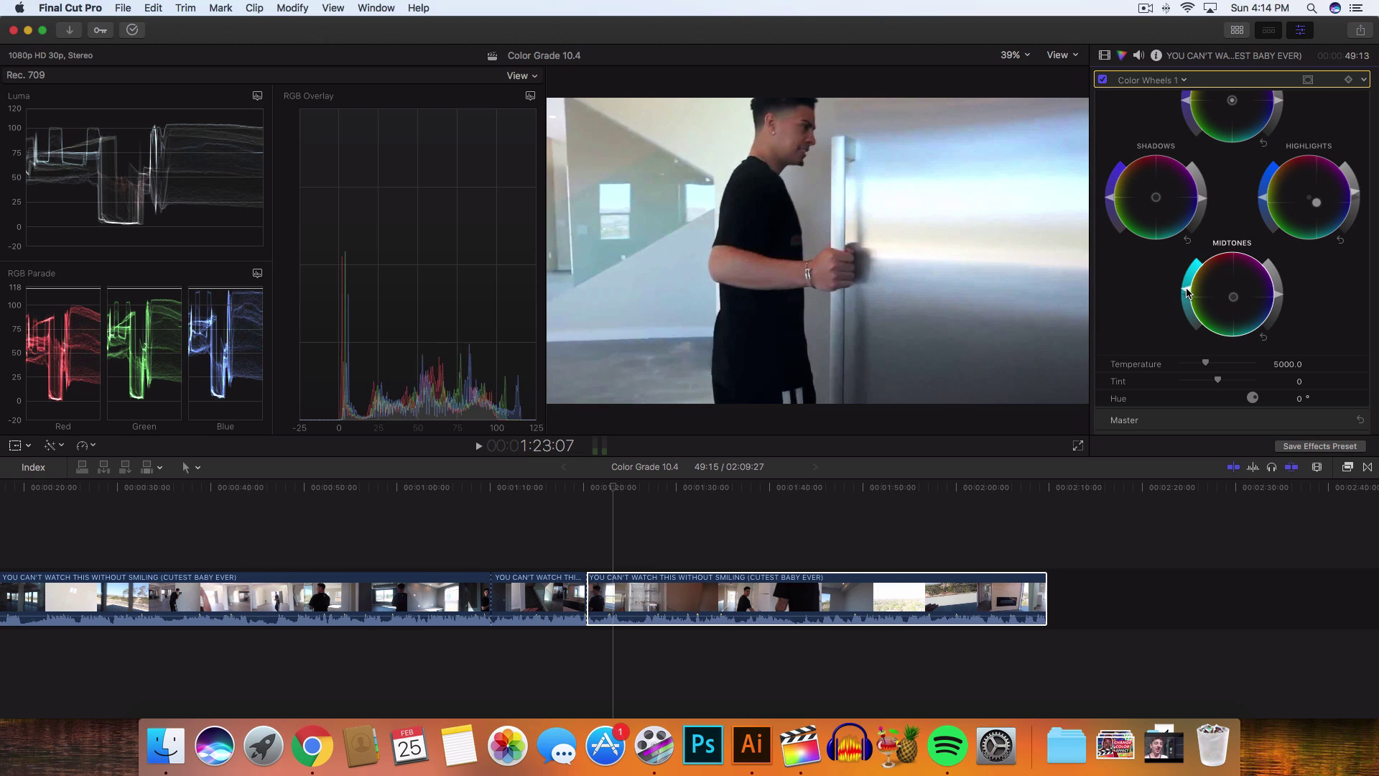
pyautogui.moveTo(1190, 280)
pyautogui.mouseDown()
pyautogui.moveTo(1186, 293)
pyautogui.moveTo(1195, 269)
pyautogui.mouseUp()
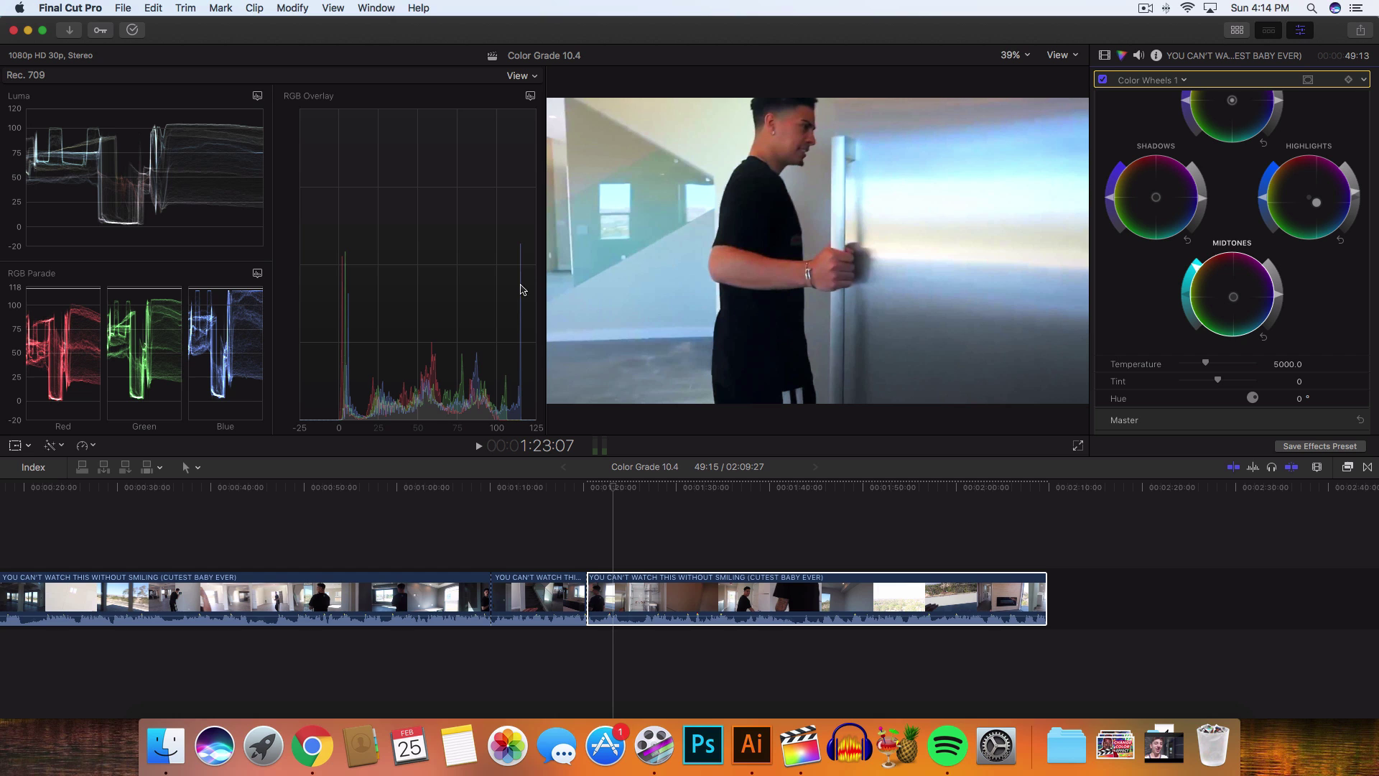
pyautogui.moveTo(1192, 270)
pyautogui.mouseDown()
pyautogui.moveTo(1209, 341)
pyautogui.moveTo(1198, 268)
pyautogui.moveTo(1185, 293)
pyautogui.mouseUp()
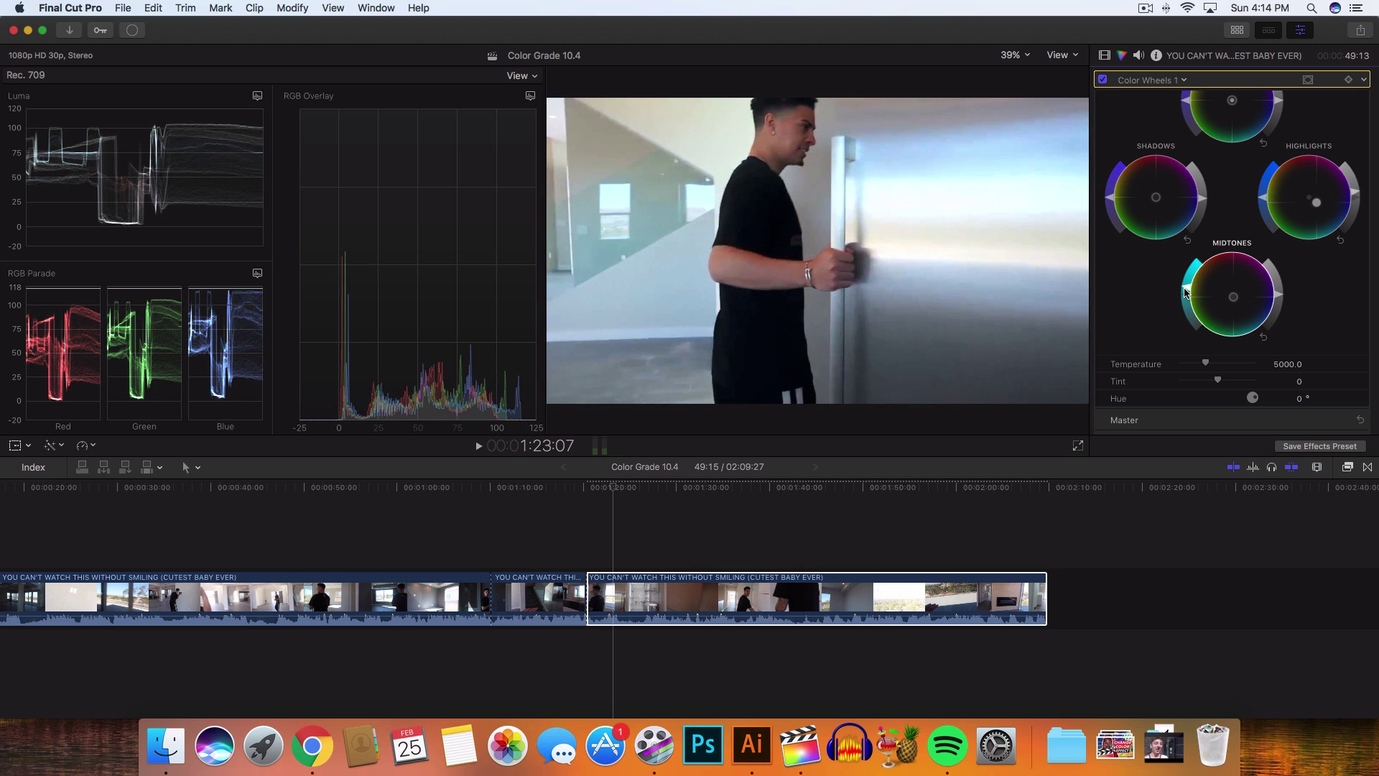
pyautogui.moveTo(1282, 301); pyautogui.dragTo(1283, 299)
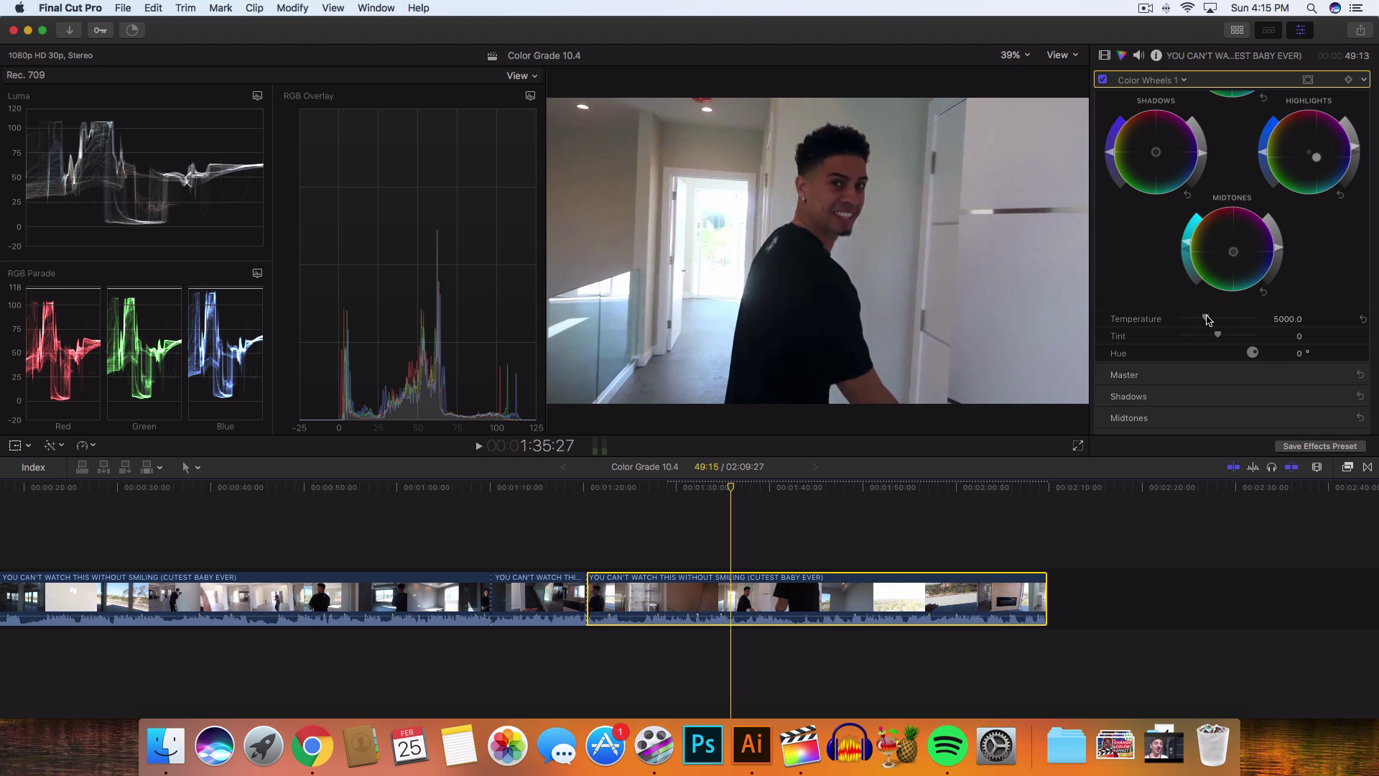
# Test warmer and cooler color temperatures on the last clip, settling on a cooler Temperature of about 4589
pyautogui.moveTo(1207, 320); pyautogui.dragTo(1211, 321)
pyautogui.doubleClick(1216, 319)
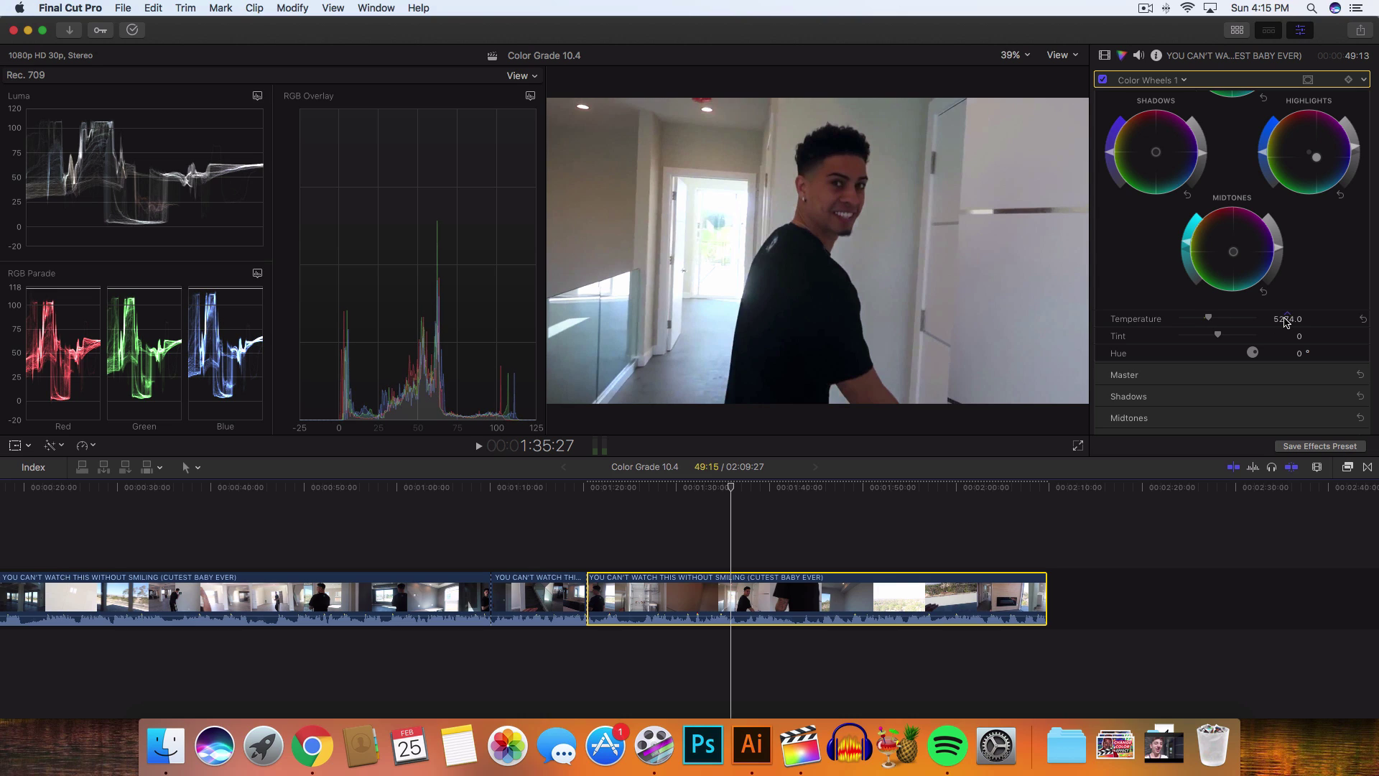
pyautogui.moveTo(1288, 318); pyautogui.dragTo(1288, 318)
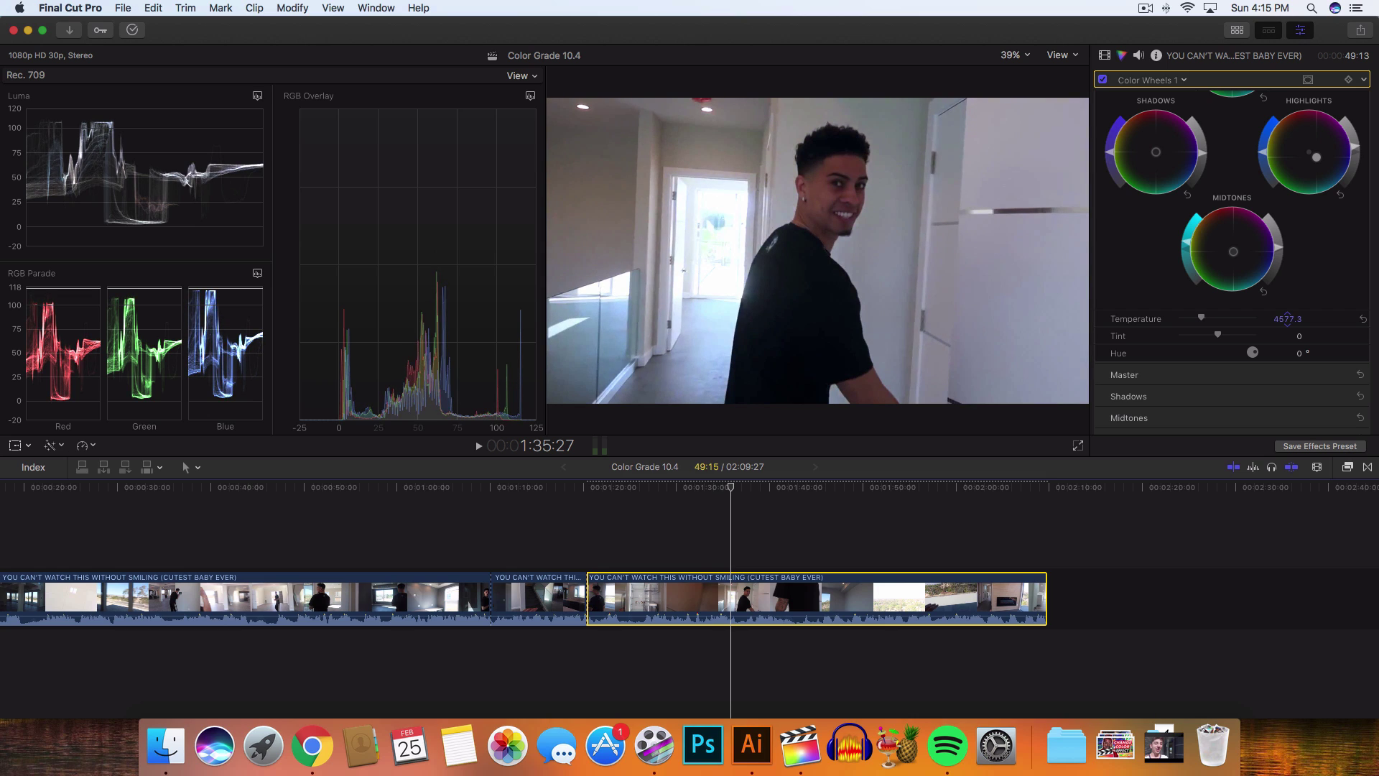
# Try Tint values from -10 to 13 on the clip and test the Hue control, restoring both to 0
pyautogui.scroll(-1, 1185, 308)
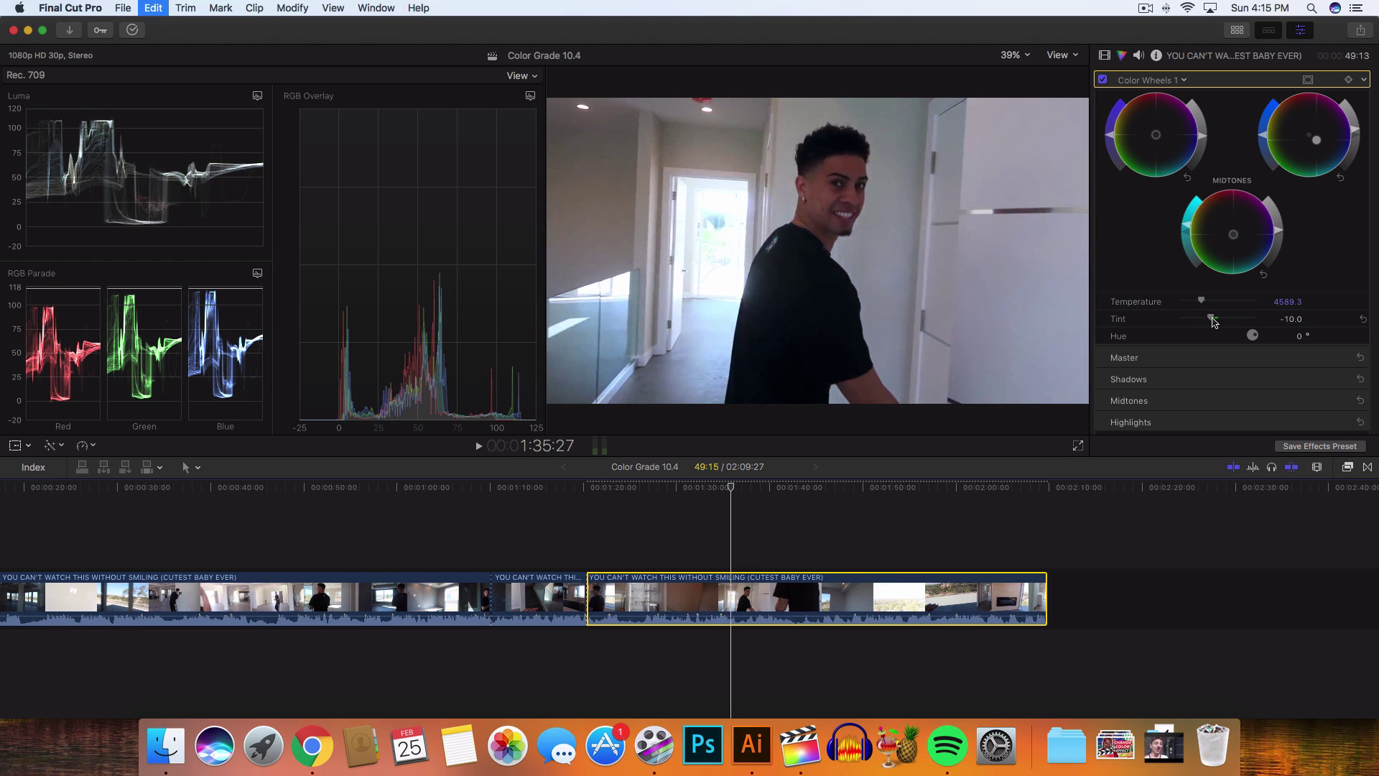
pyautogui.moveTo(722, 488); pyautogui.dragTo(706, 488)
pyautogui.moveTo(1219, 320); pyautogui.dragTo(1228, 321)
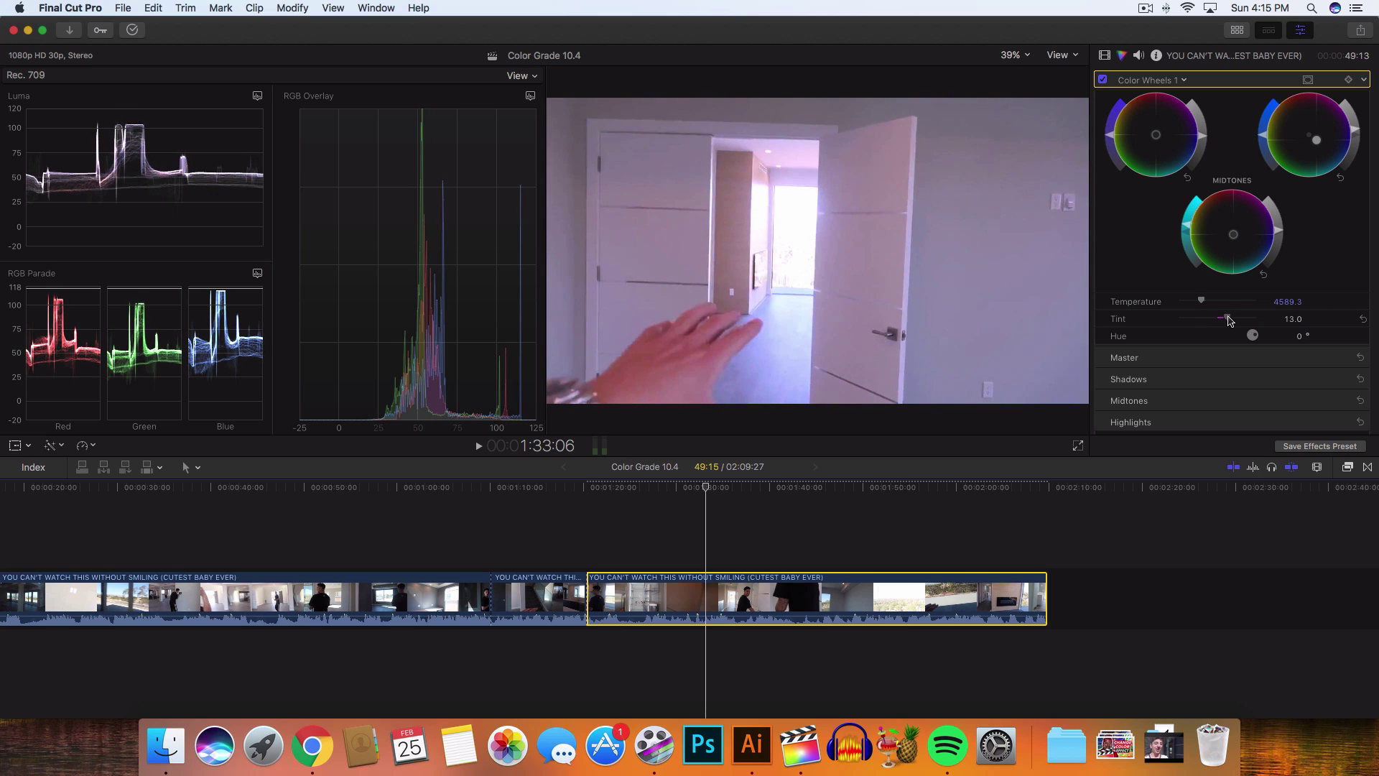
pyautogui.press('super+z')
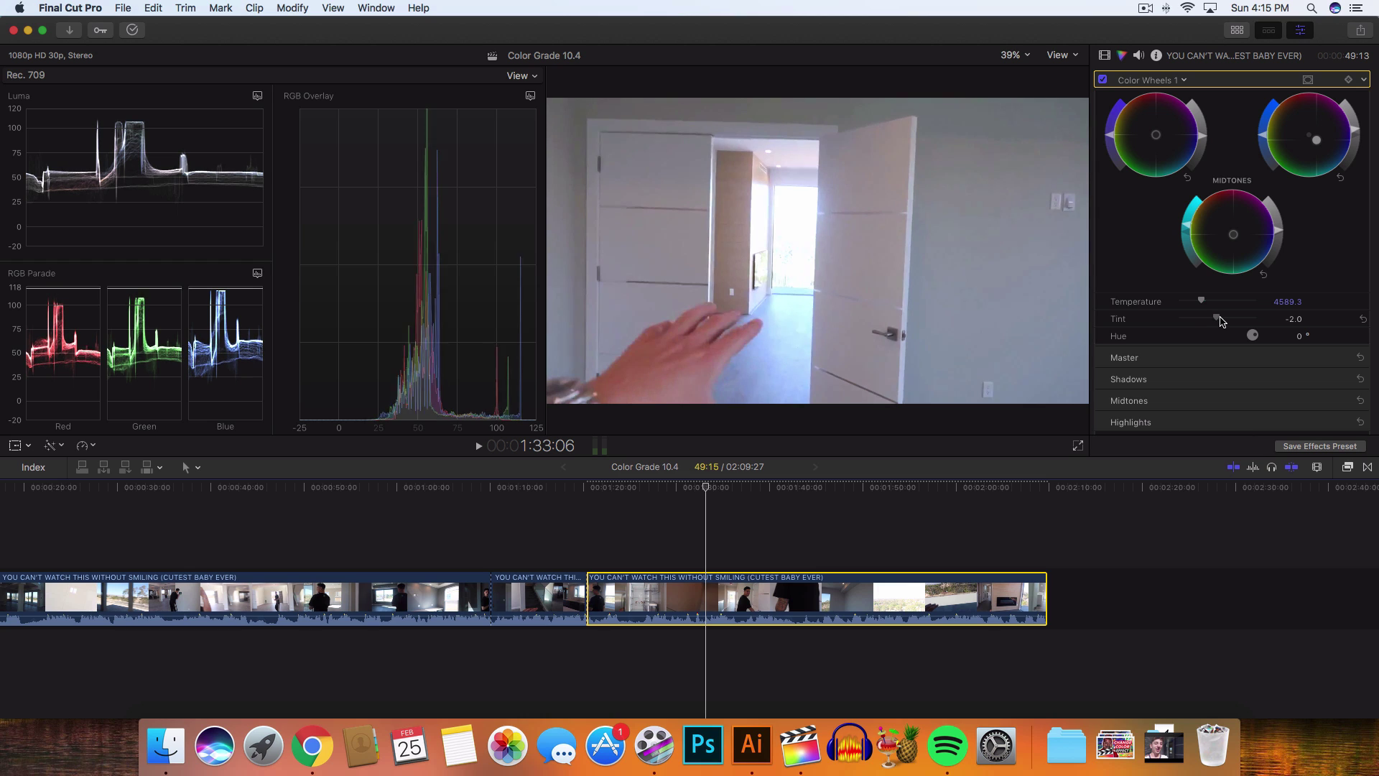
pyautogui.moveTo(1219, 320)
pyautogui.mouseDown()
pyautogui.moveTo(1231, 320)
pyautogui.moveTo(1216, 320)
pyautogui.mouseUp()
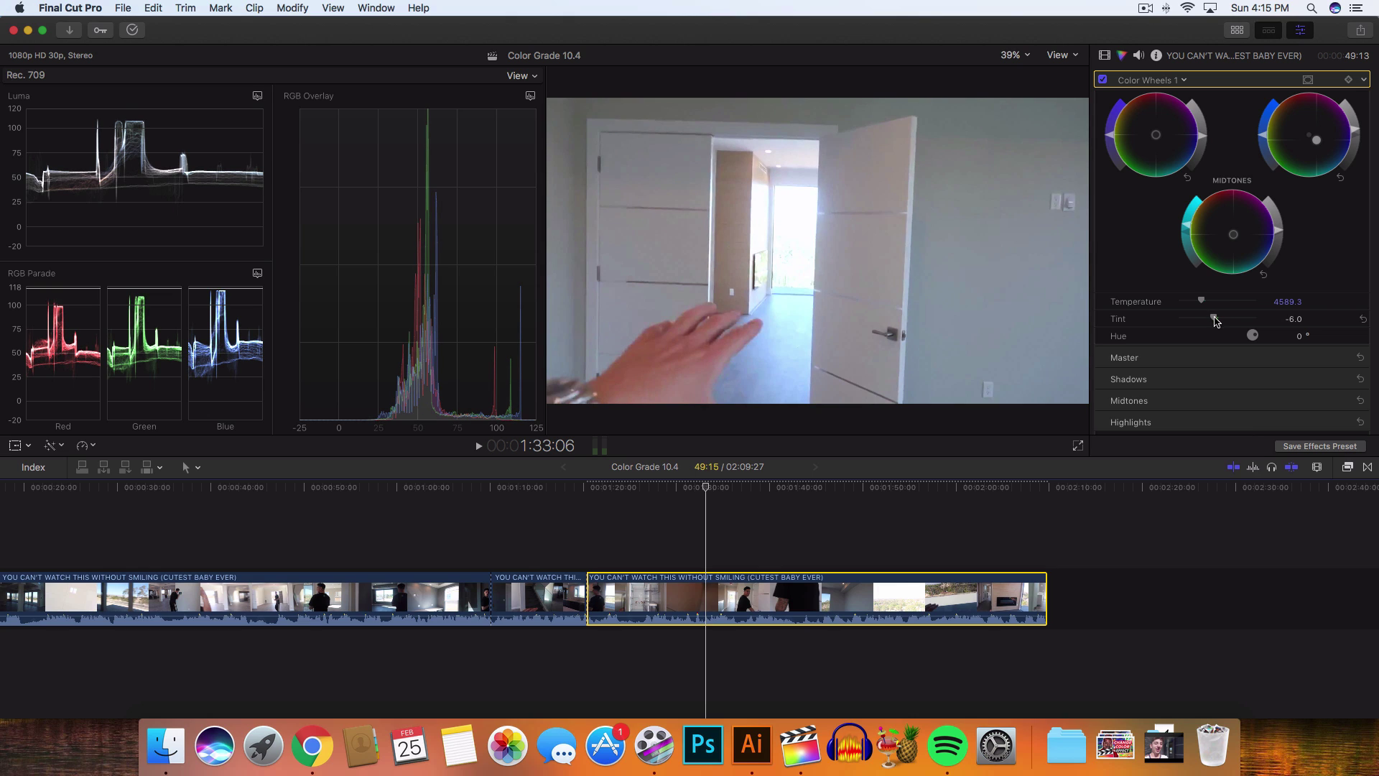
pyautogui.scroll(-1, 1211, 333)
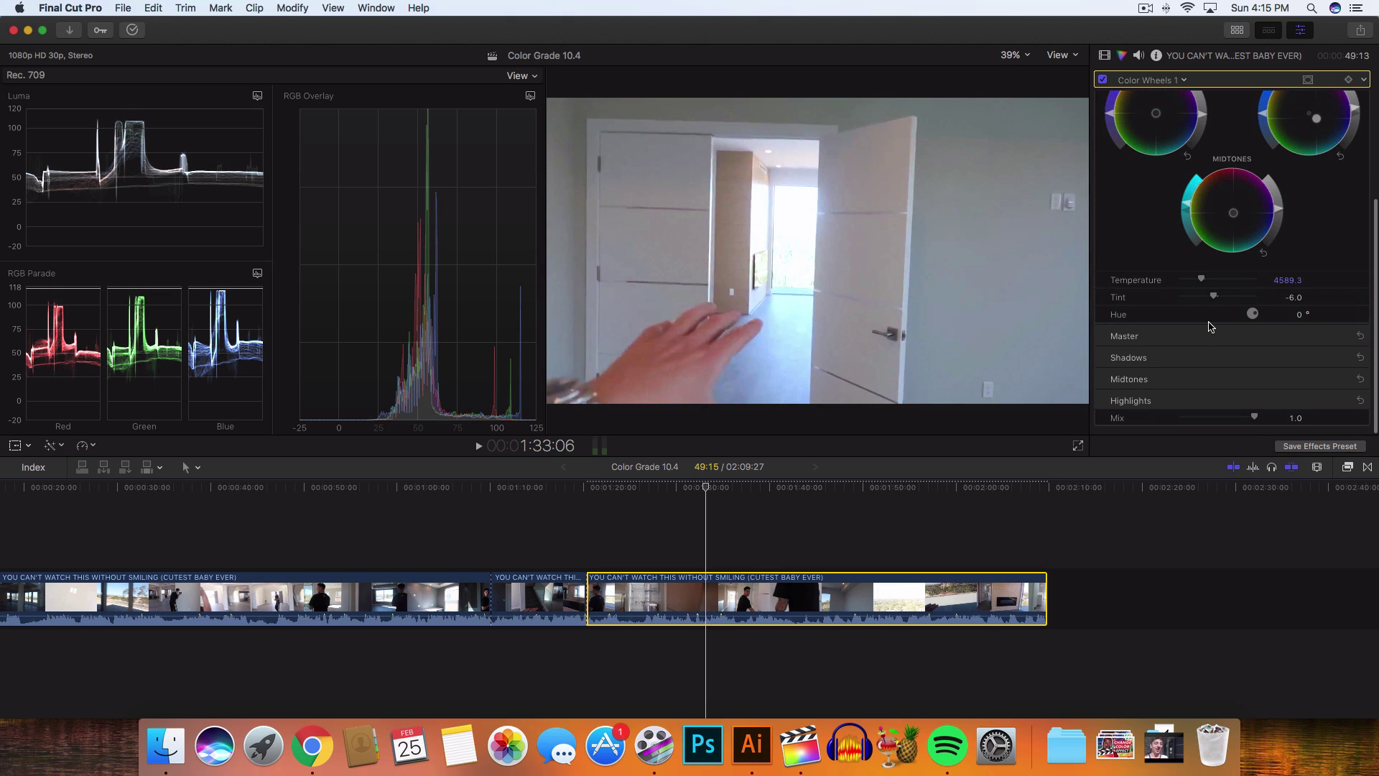
pyautogui.moveTo(1248, 310); pyautogui.dragTo(1262, 314)
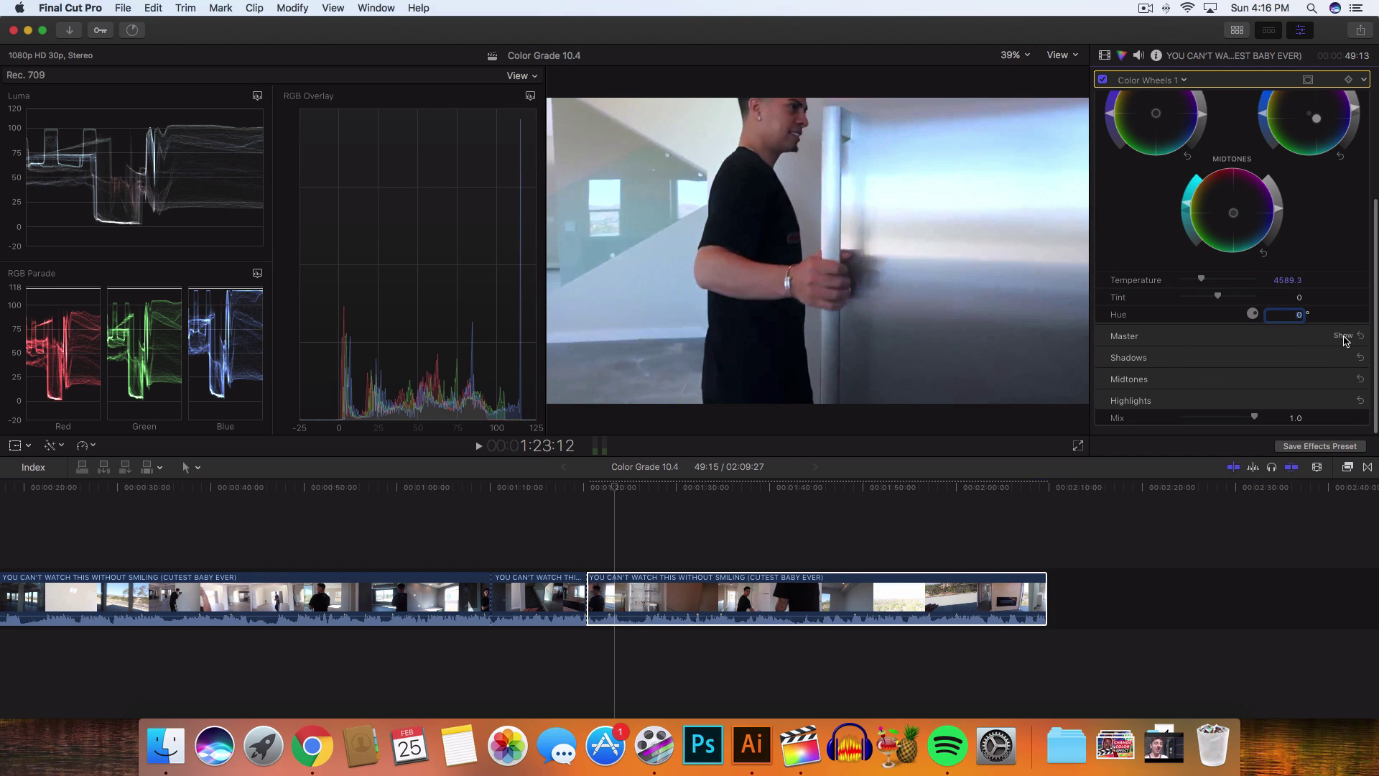
# Examine the numeric color, saturation and brightness controls for Master and Shadows, collapse them again, and check the Mix control
pyautogui.click(1343, 336)
pyautogui.scroll(1, 1221, 196)
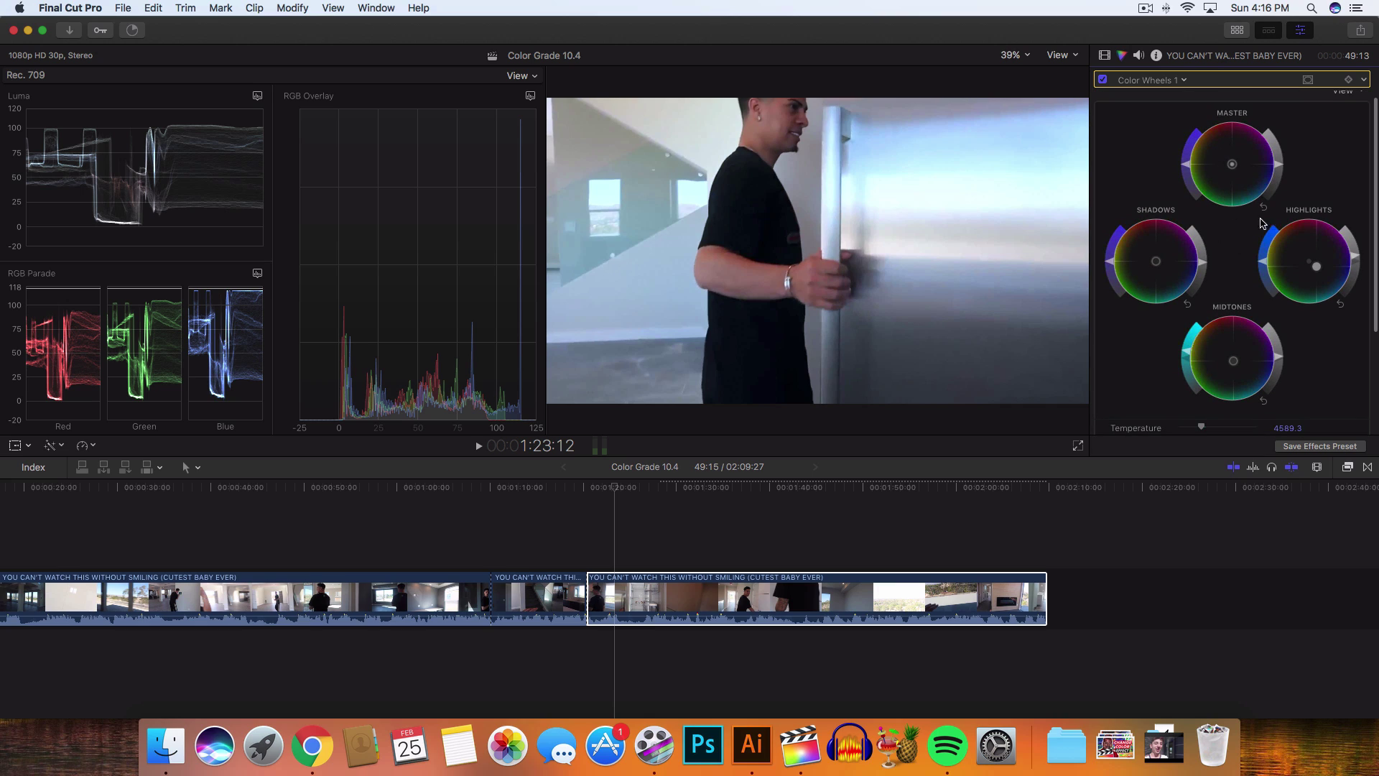
pyautogui.scroll(-3, 1261, 223)
pyautogui.click(1341, 337)
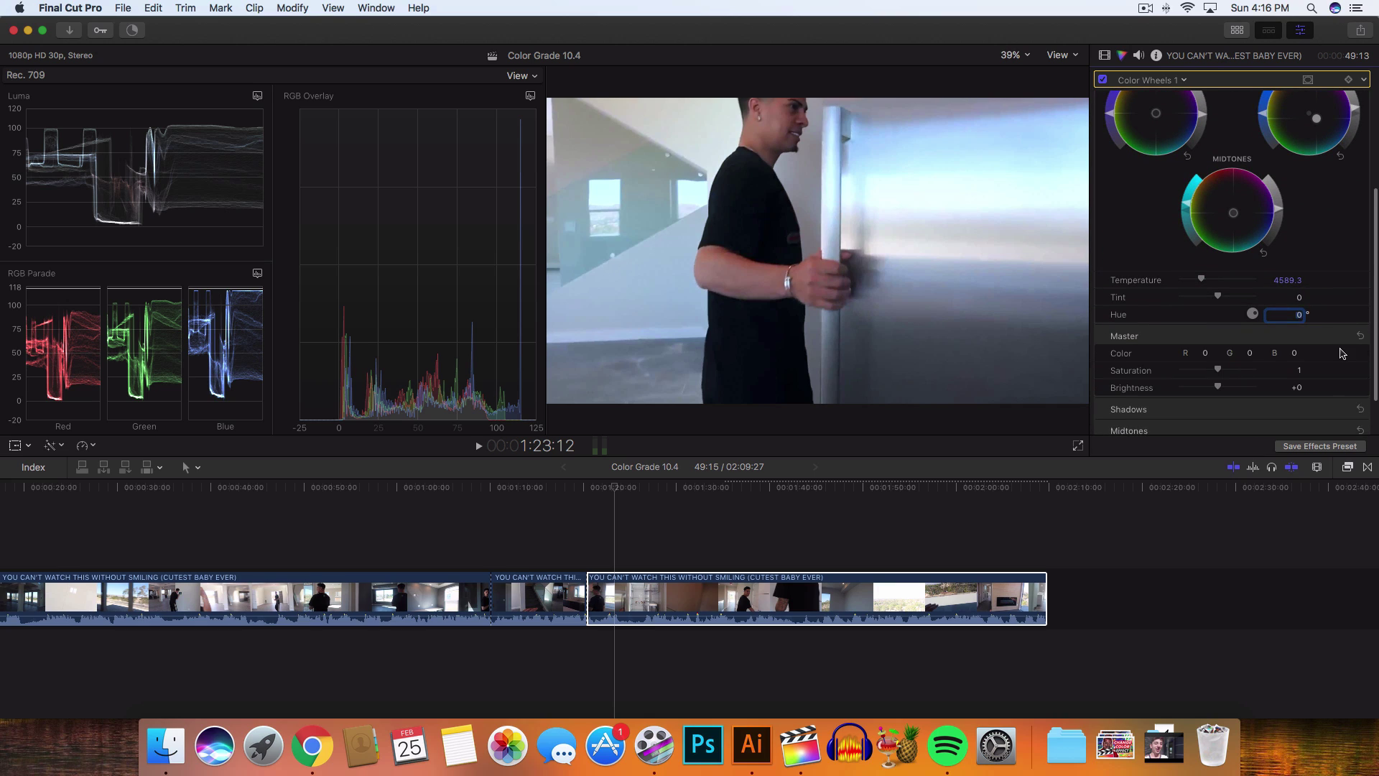
pyautogui.scroll(-2, 1342, 353)
pyautogui.click(1342, 357)
pyautogui.scroll(-2, 1293, 323)
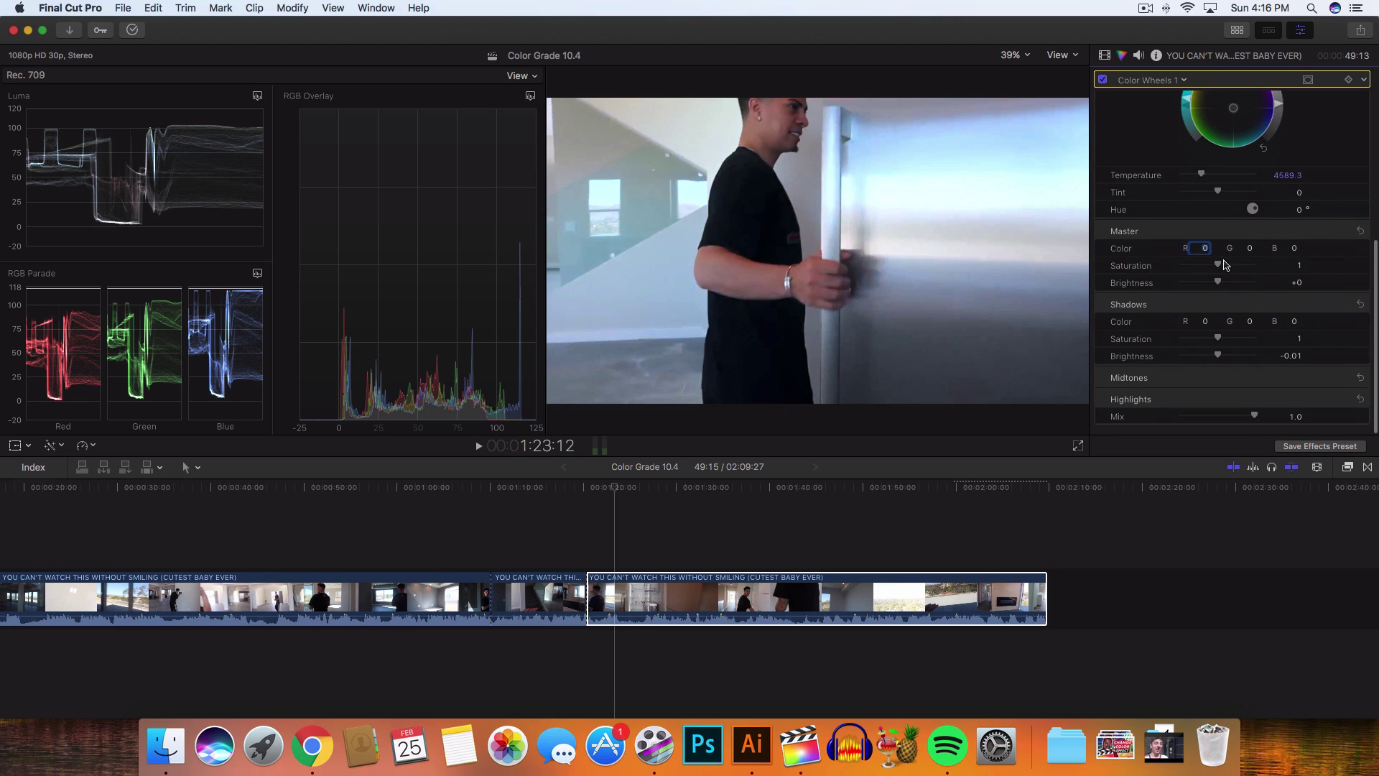
pyautogui.click(1342, 232)
pyautogui.click(1342, 305)
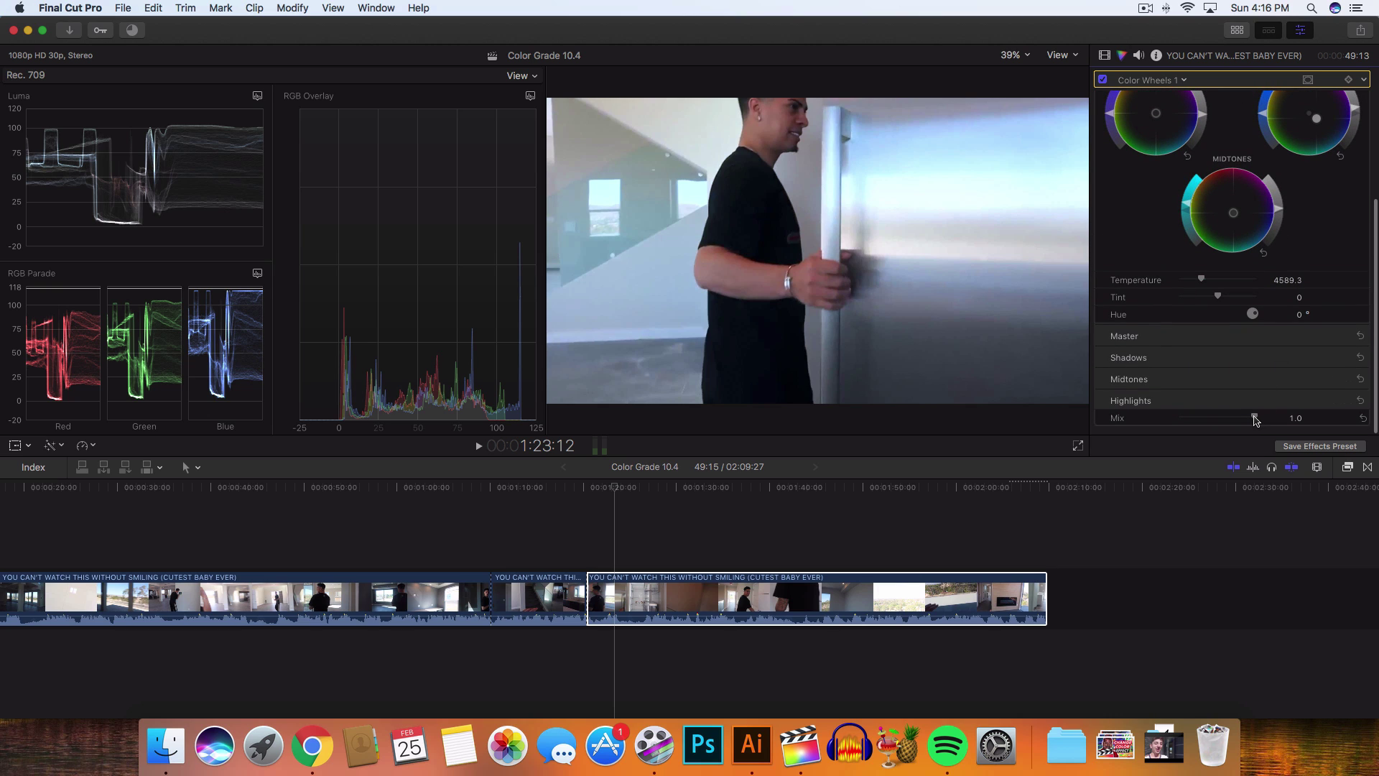
pyautogui.moveTo(1255, 418)
pyautogui.mouseDown()
pyautogui.moveTo(1168, 418)
pyautogui.moveTo(1255, 418)
pyautogui.mouseUp()
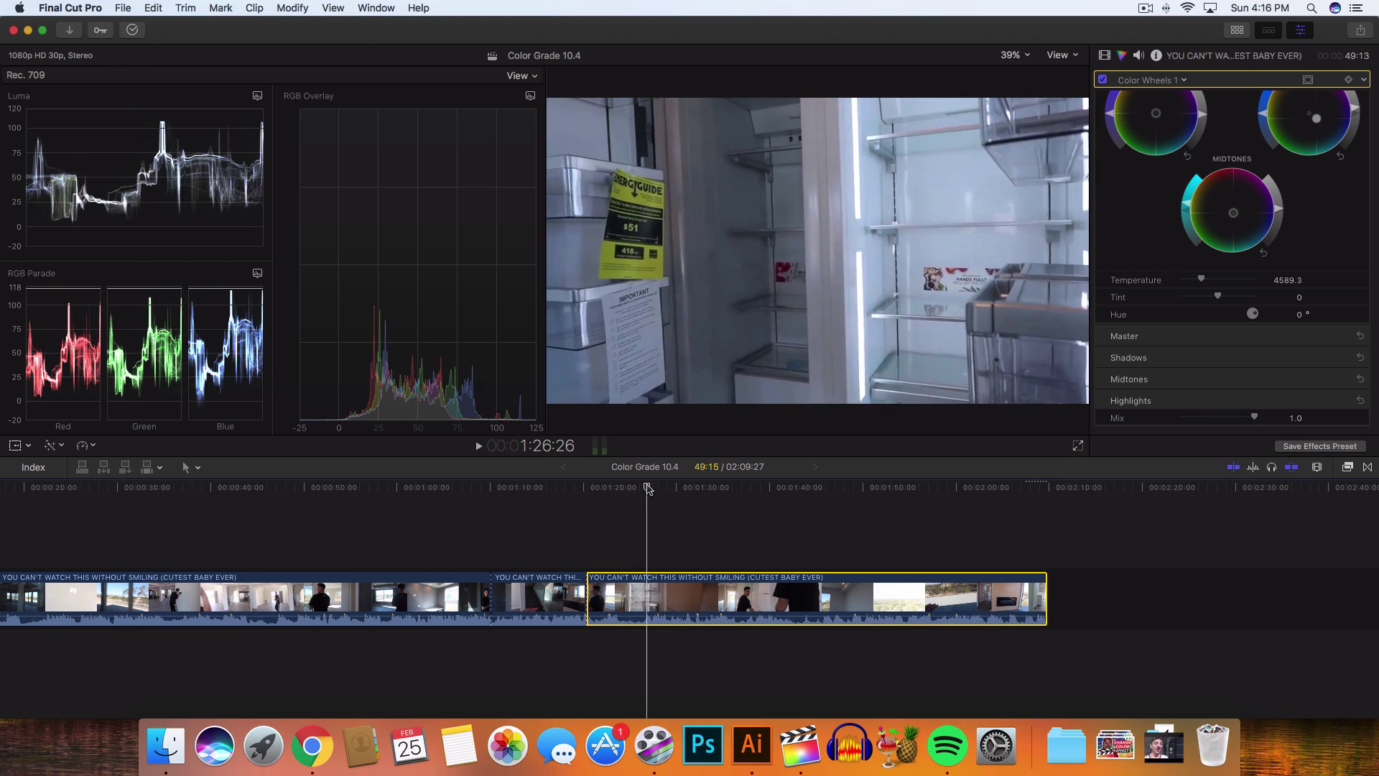
# Show the Effects browser for the Teal & Orange look and move the playhead to 1:36:15
pyautogui.press('super+5')
pyautogui.click(742, 490)
pyautogui.moveTo(743, 489); pyautogui.dragTo(738, 489)
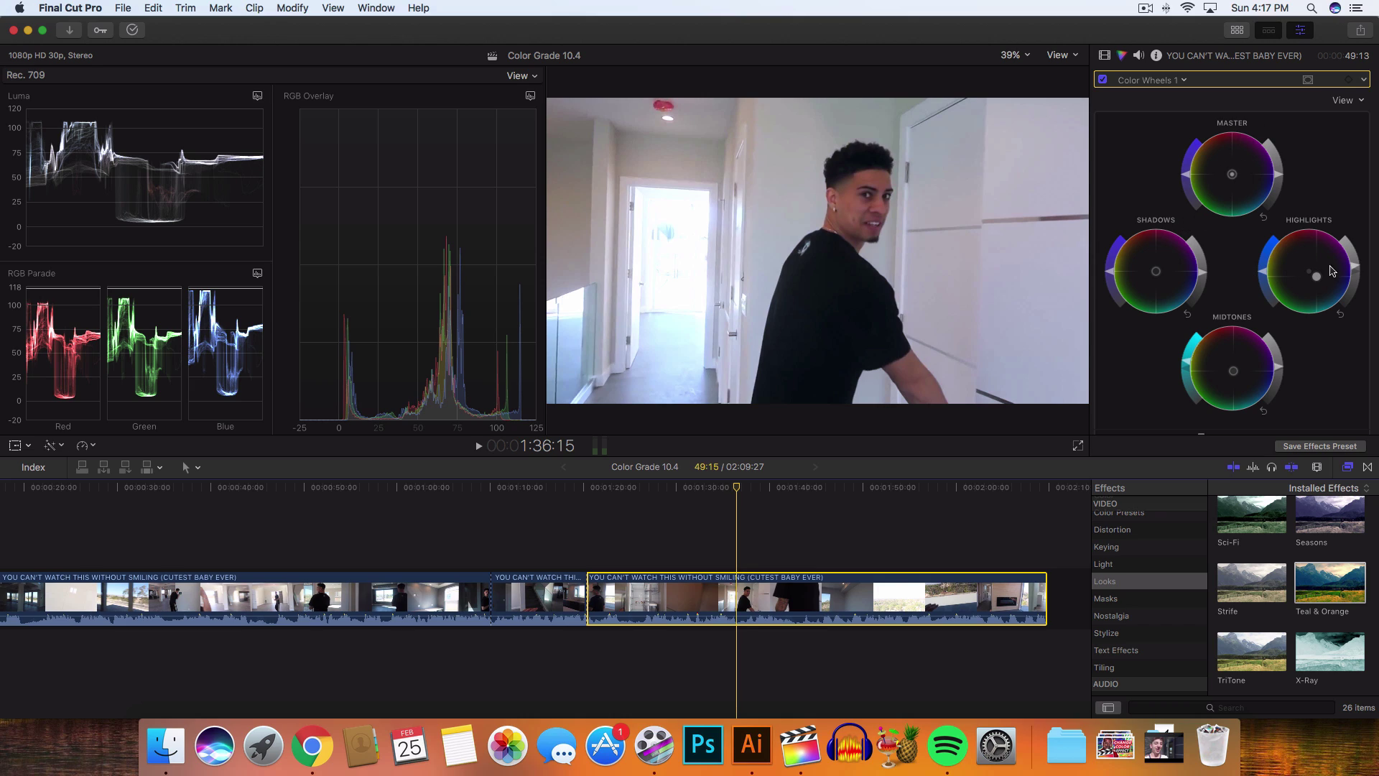
# Shift the wheel tints slightly: Shadows toward green, Highlights toward cyan and Midtones toward blue
pyautogui.moveTo(1164, 276); pyautogui.dragTo(1136, 286)
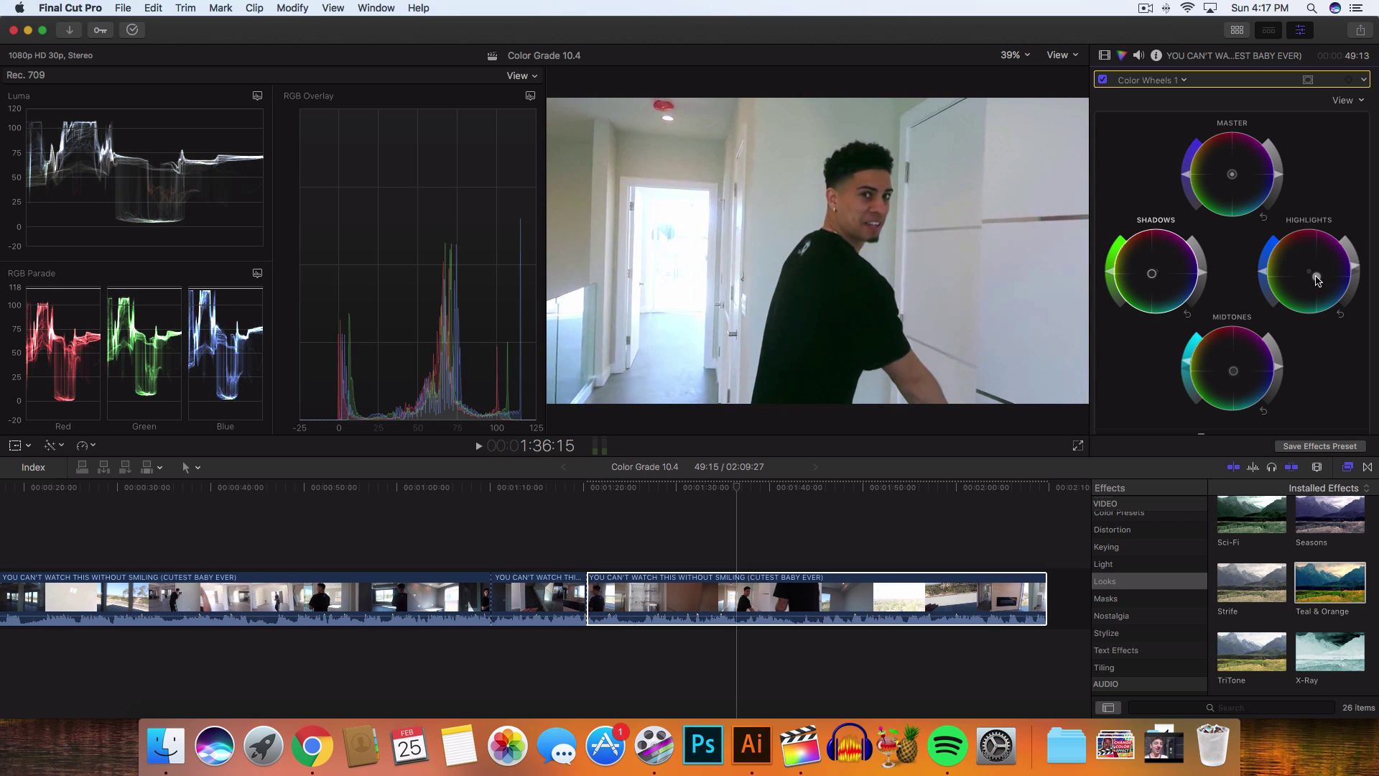
pyautogui.moveTo(1317, 281)
pyautogui.mouseDown()
pyautogui.moveTo(1306, 270)
pyautogui.moveTo(1322, 280)
pyautogui.moveTo(1343, 265)
pyautogui.moveTo(1312, 304)
pyautogui.mouseUp()
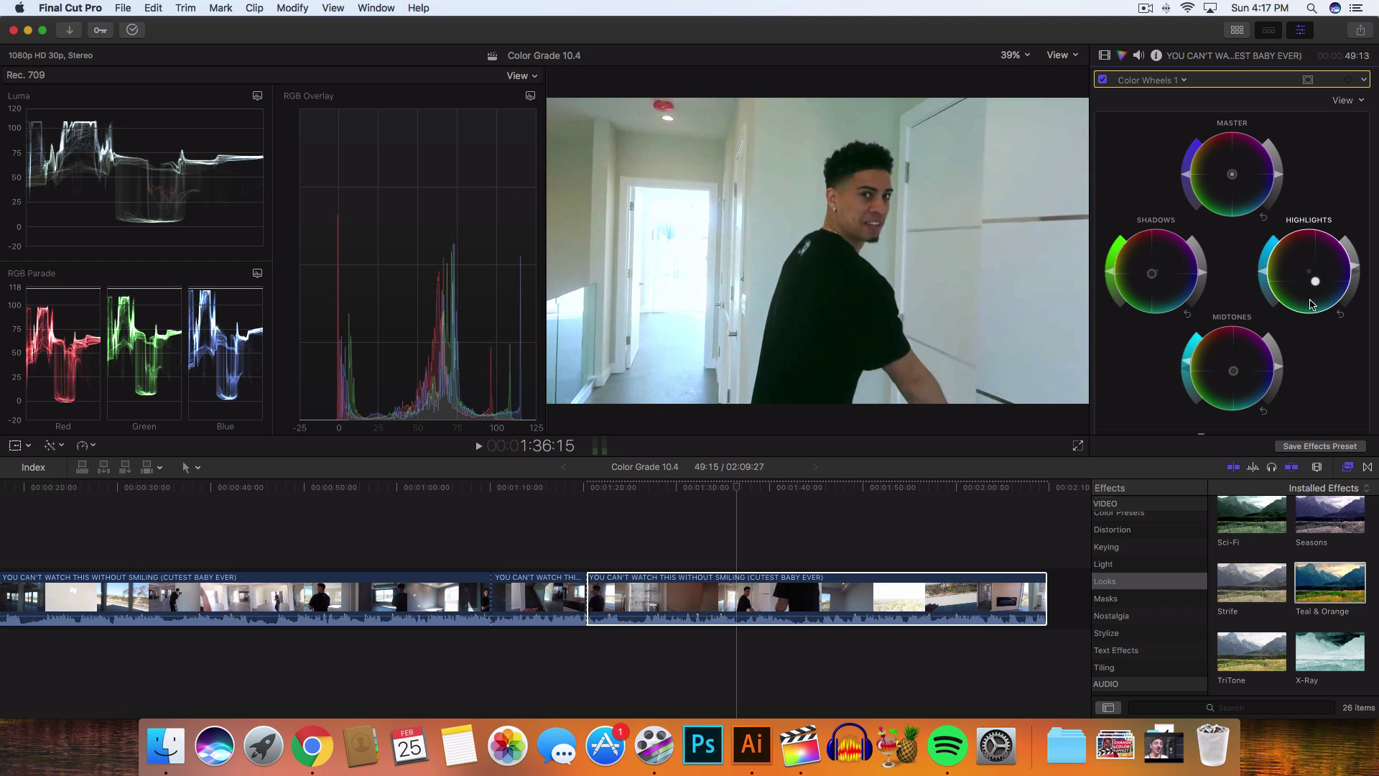
pyautogui.moveTo(1231, 365); pyautogui.dragTo(1245, 369)
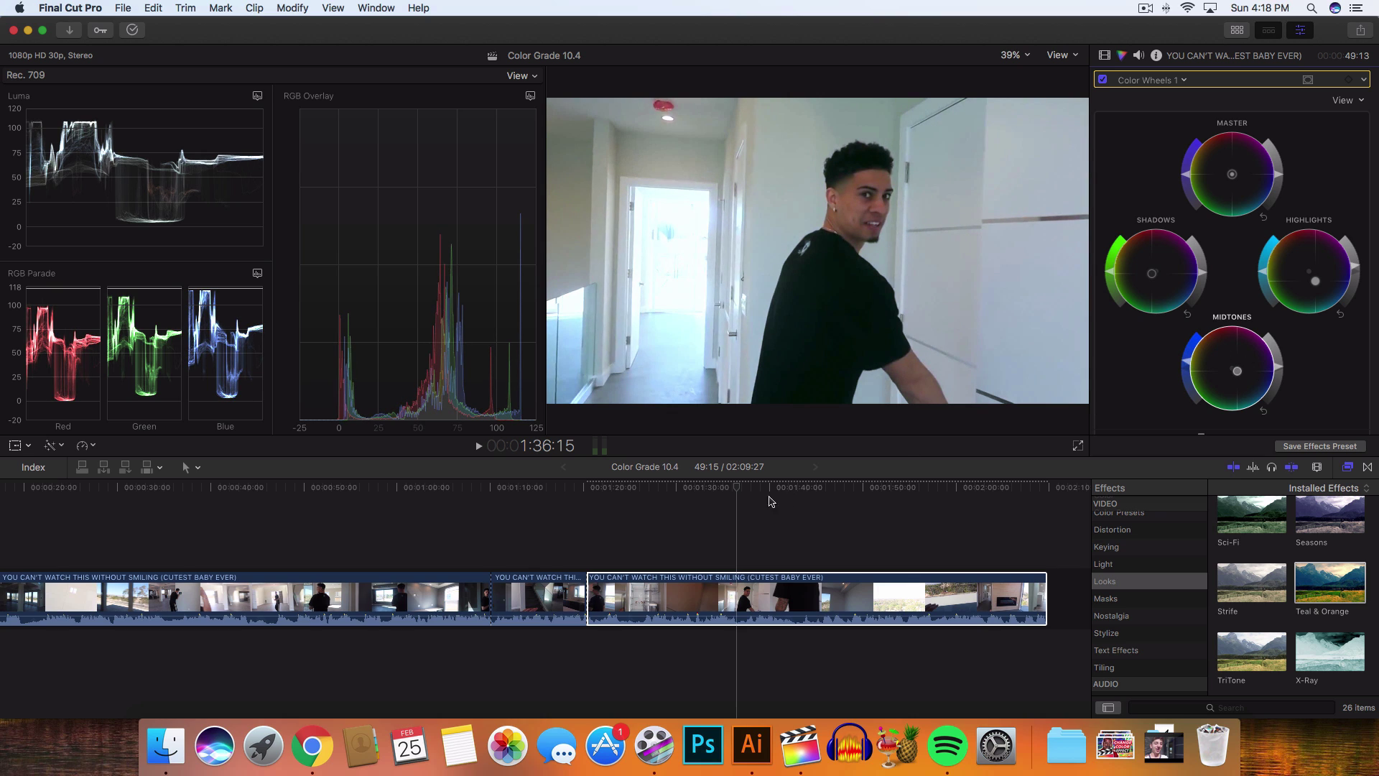
# Compare the clip before and after grading at 1:36:22 by repeatedly disabling and re-enabling Color Wheels 1, leaving it enabled
pyautogui.moveTo(771, 501); pyautogui.dragTo(740, 488)
pyautogui.click(1103, 81)
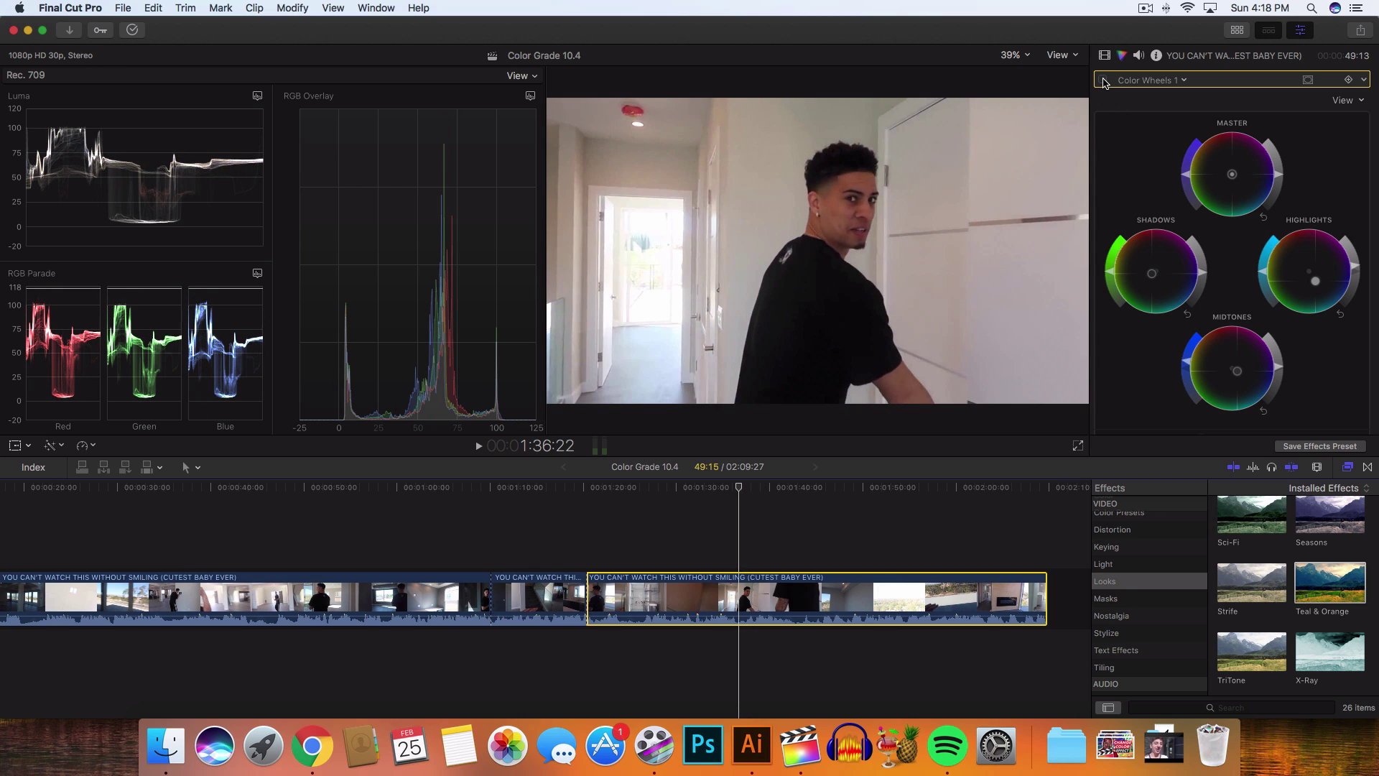
pyautogui.click(1103, 81)
pyautogui.click(1103, 80)
pyautogui.click(1103, 80)
pyautogui.click(1103, 81)
pyautogui.click(1103, 81)
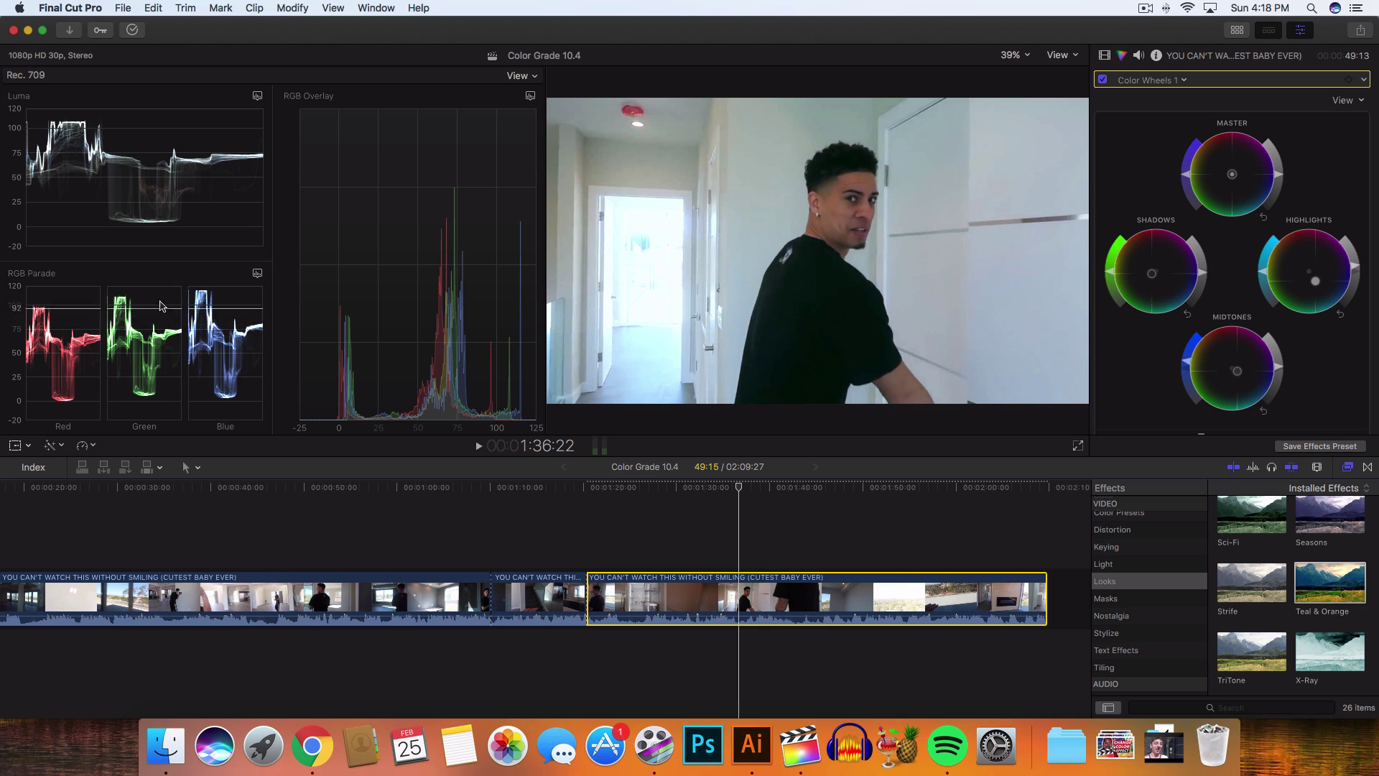
pyautogui.click(1103, 80)
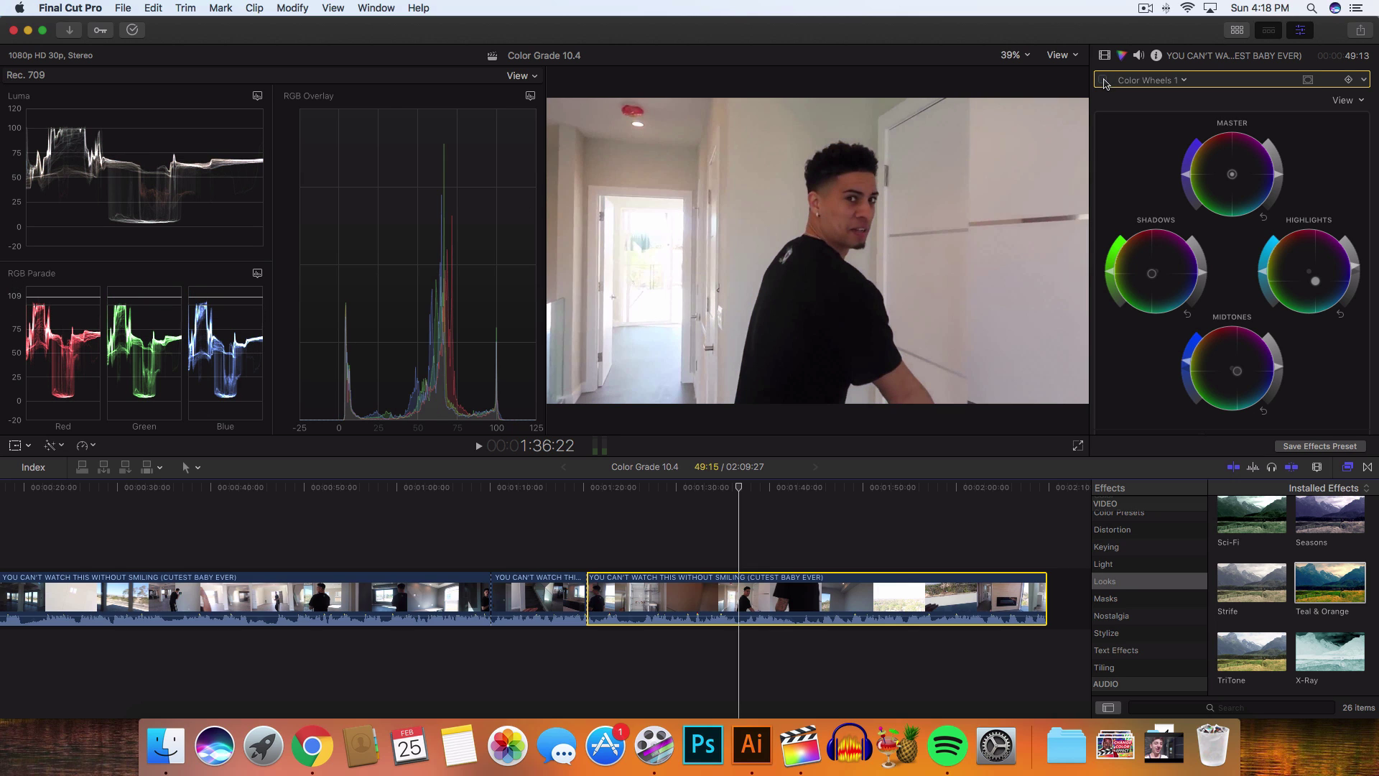
pyautogui.click(1104, 81)
pyautogui.click(1103, 81)
pyautogui.click(1104, 81)
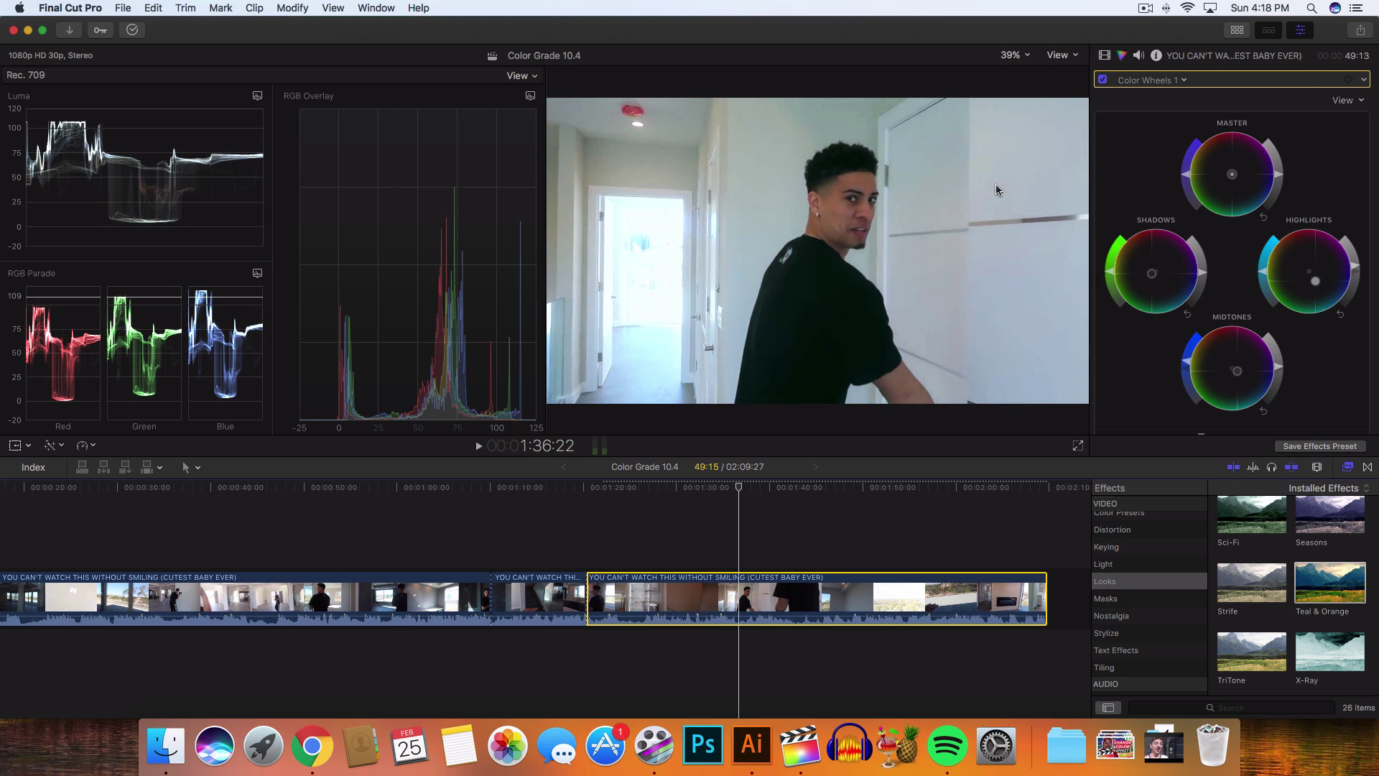
# Move the playhead to 1:57:00, add a Color Curves correction to the last clip, and look over its Luma, Red, Green and Blue curves
pyautogui.moveTo(739, 486); pyautogui.dragTo(769, 485)
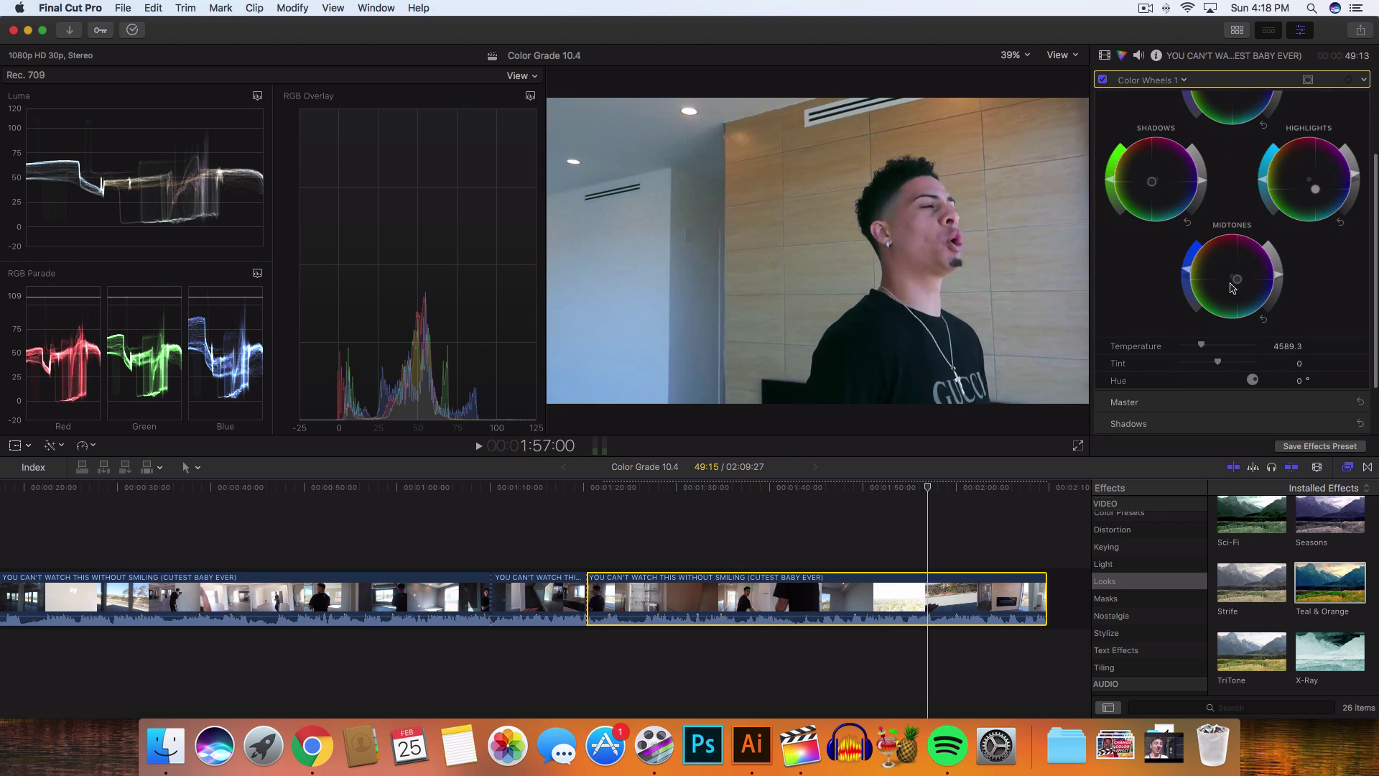
pyautogui.scroll(-3, 1233, 287)
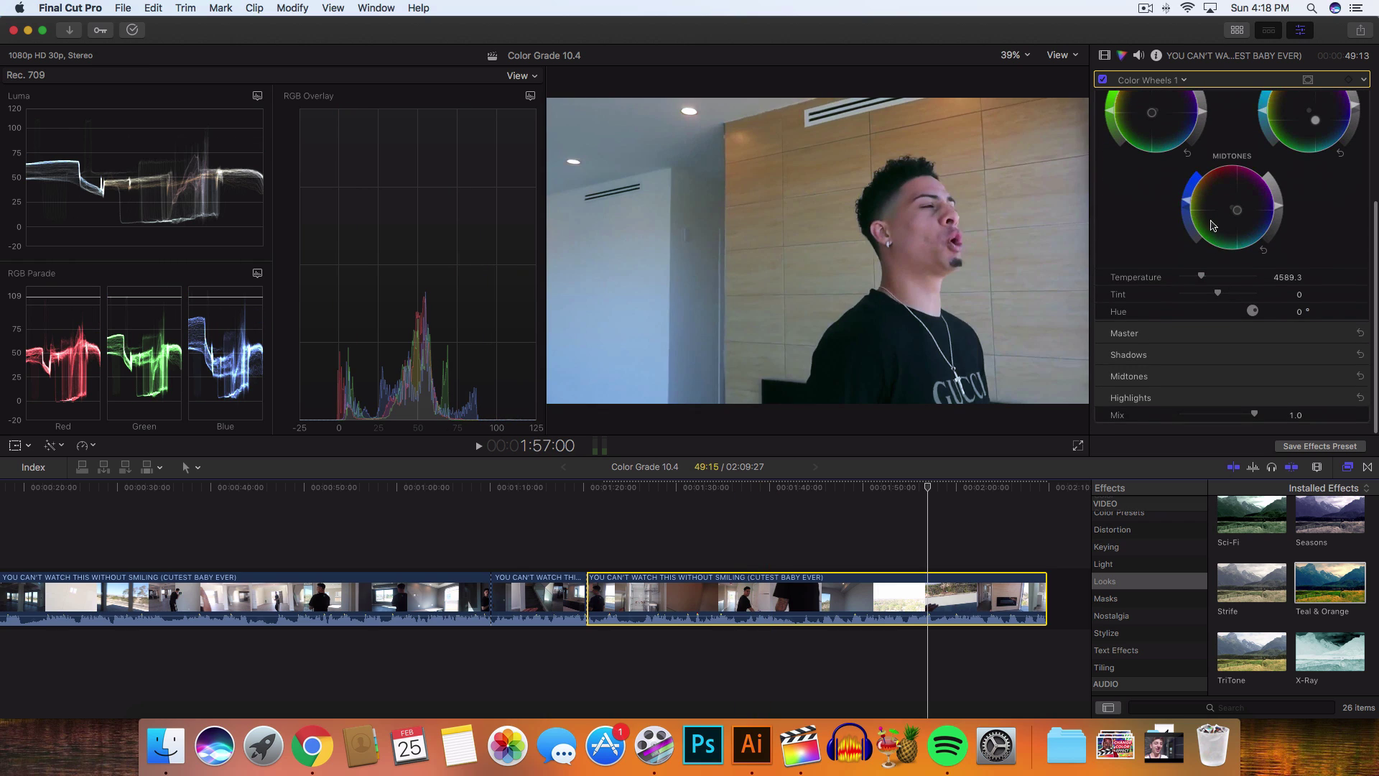
pyautogui.click(1182, 81)
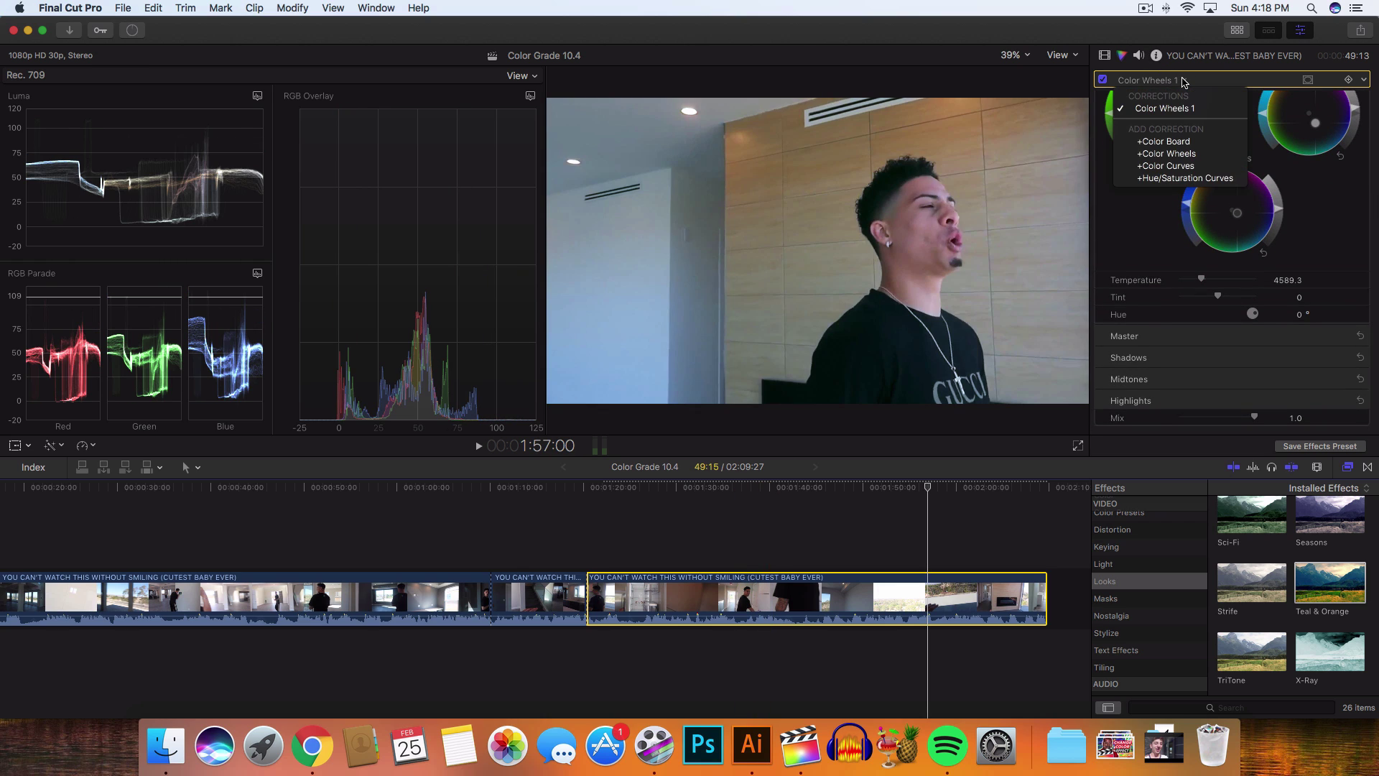
pyautogui.click(1182, 167)
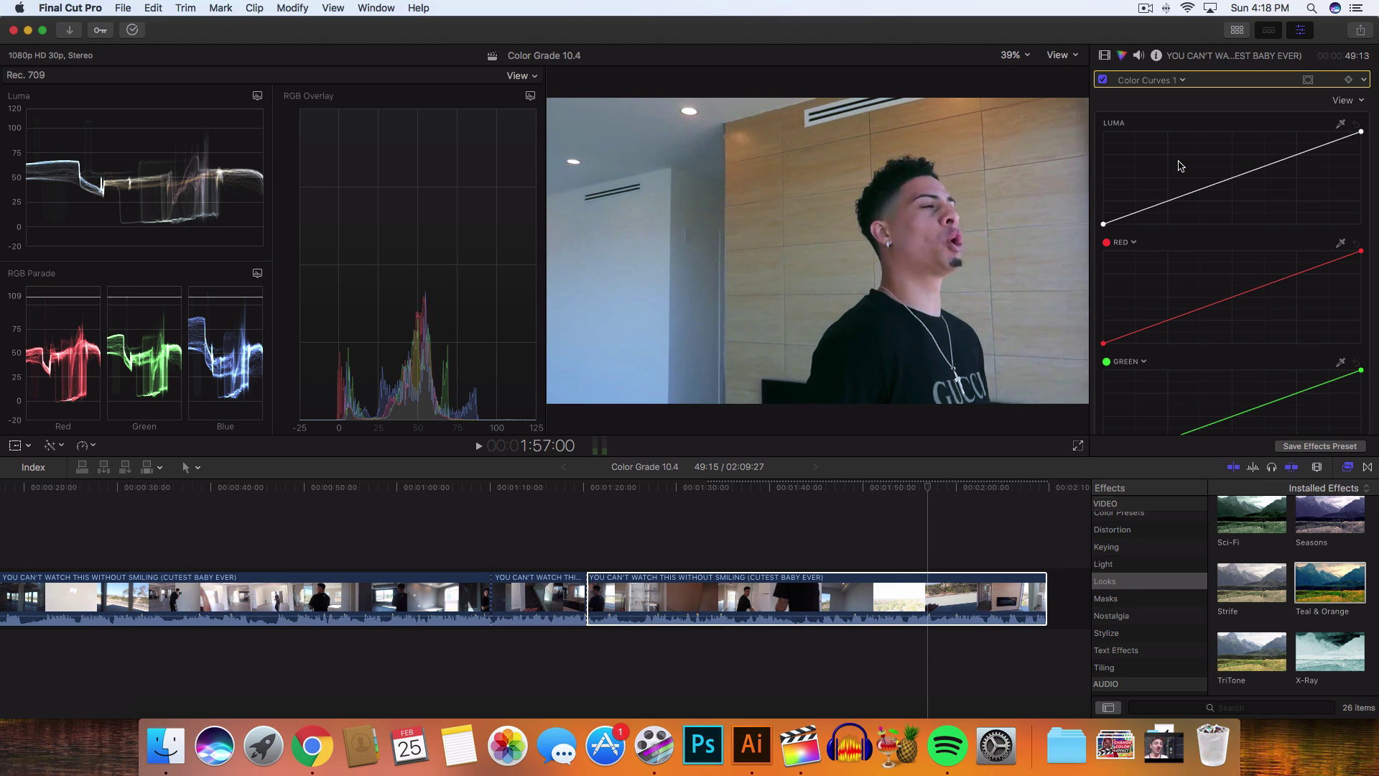
pyautogui.scroll(-5, 1178, 149)
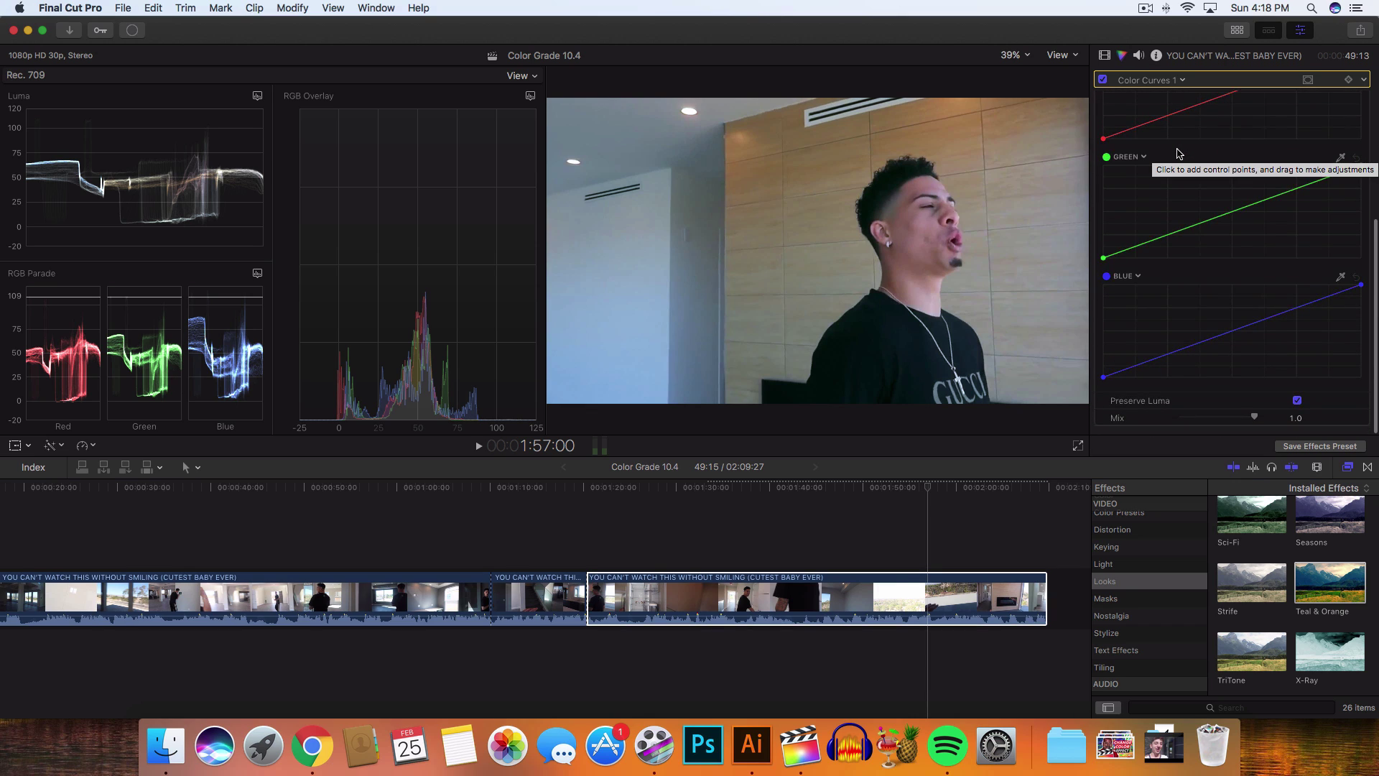
pyautogui.scroll(2, 1178, 152)
pyautogui.scroll(2, 1177, 155)
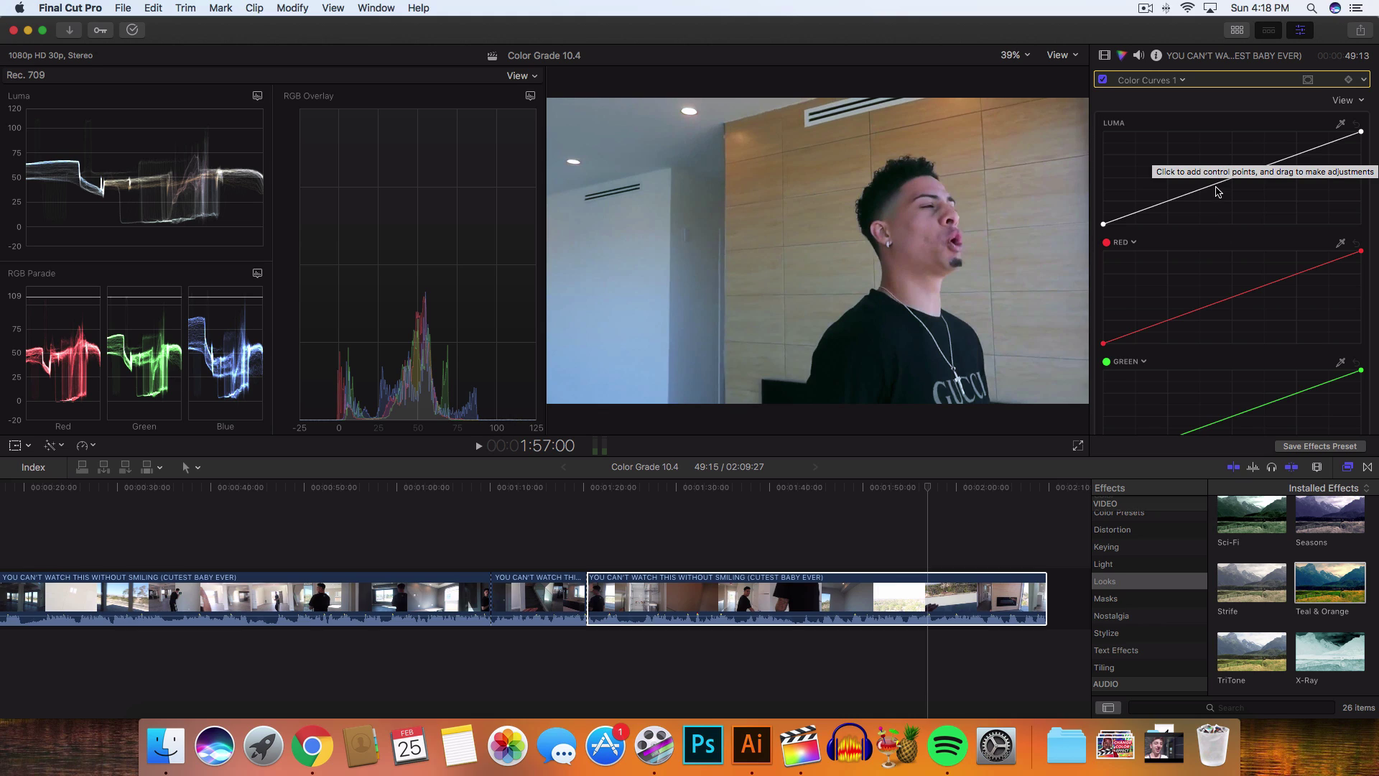
pyautogui.scroll(-4, 1219, 206)
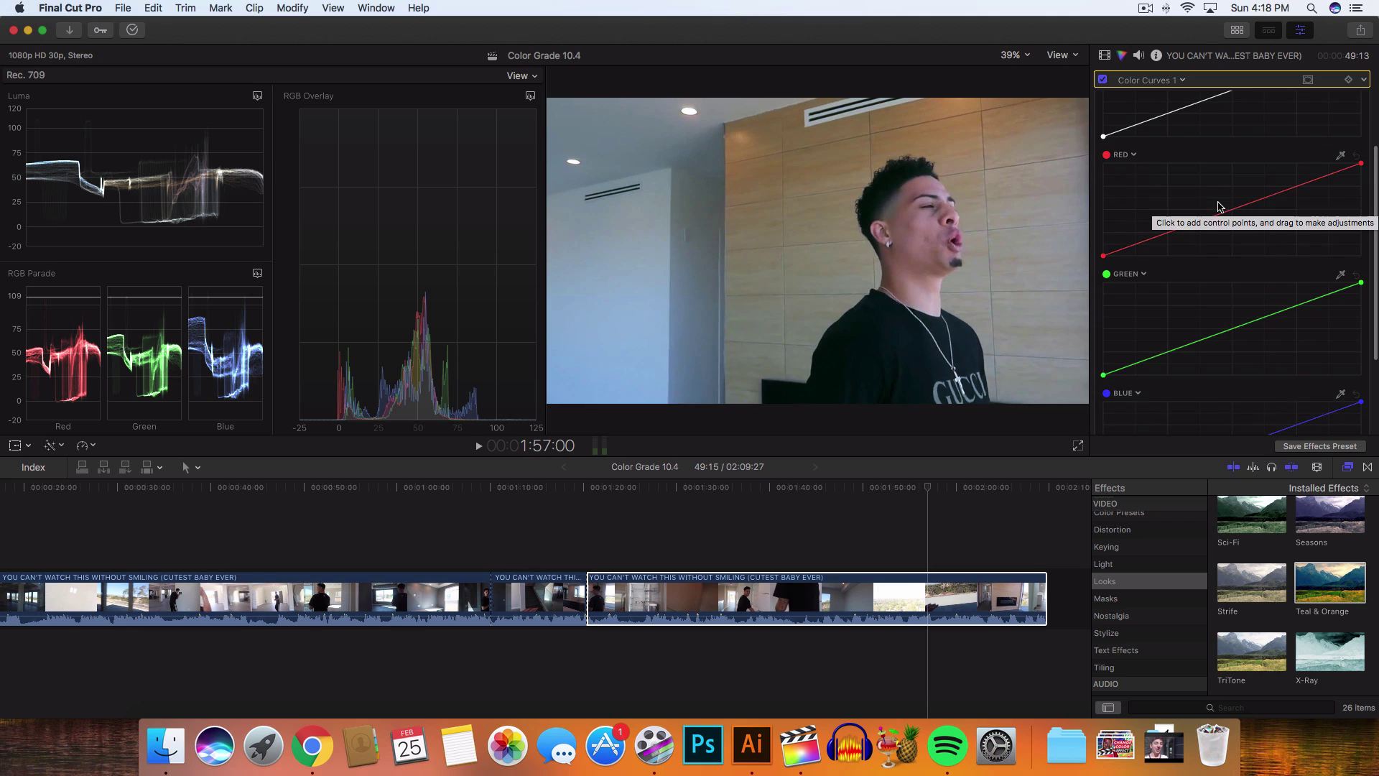
pyautogui.scroll(4, 1219, 207)
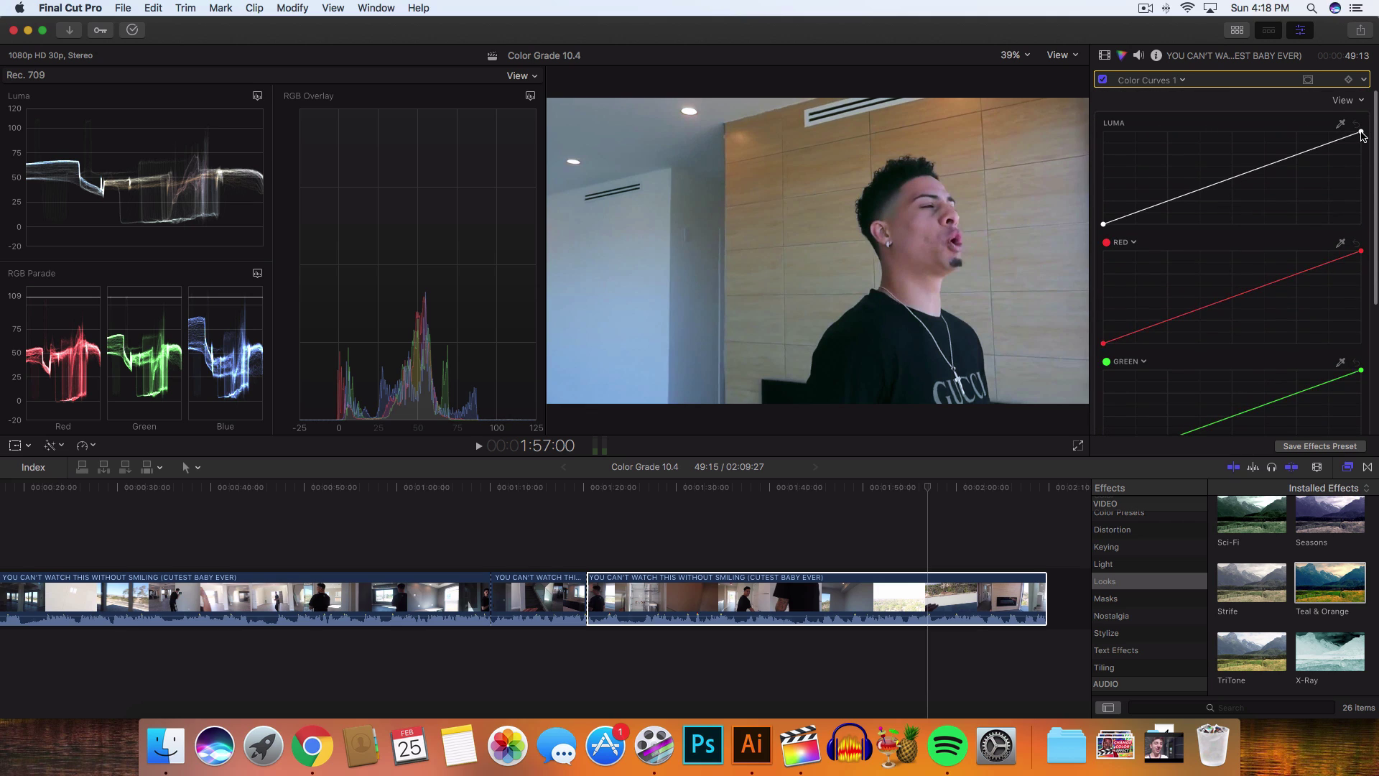
# Test small shifts of the Luma curve's white and black end points, and add a middle control point lowered slightly
pyautogui.moveTo(1363, 134)
pyautogui.mouseDown()
pyautogui.moveTo(1362, 154)
pyautogui.moveTo(1364, 133)
pyautogui.mouseUp()
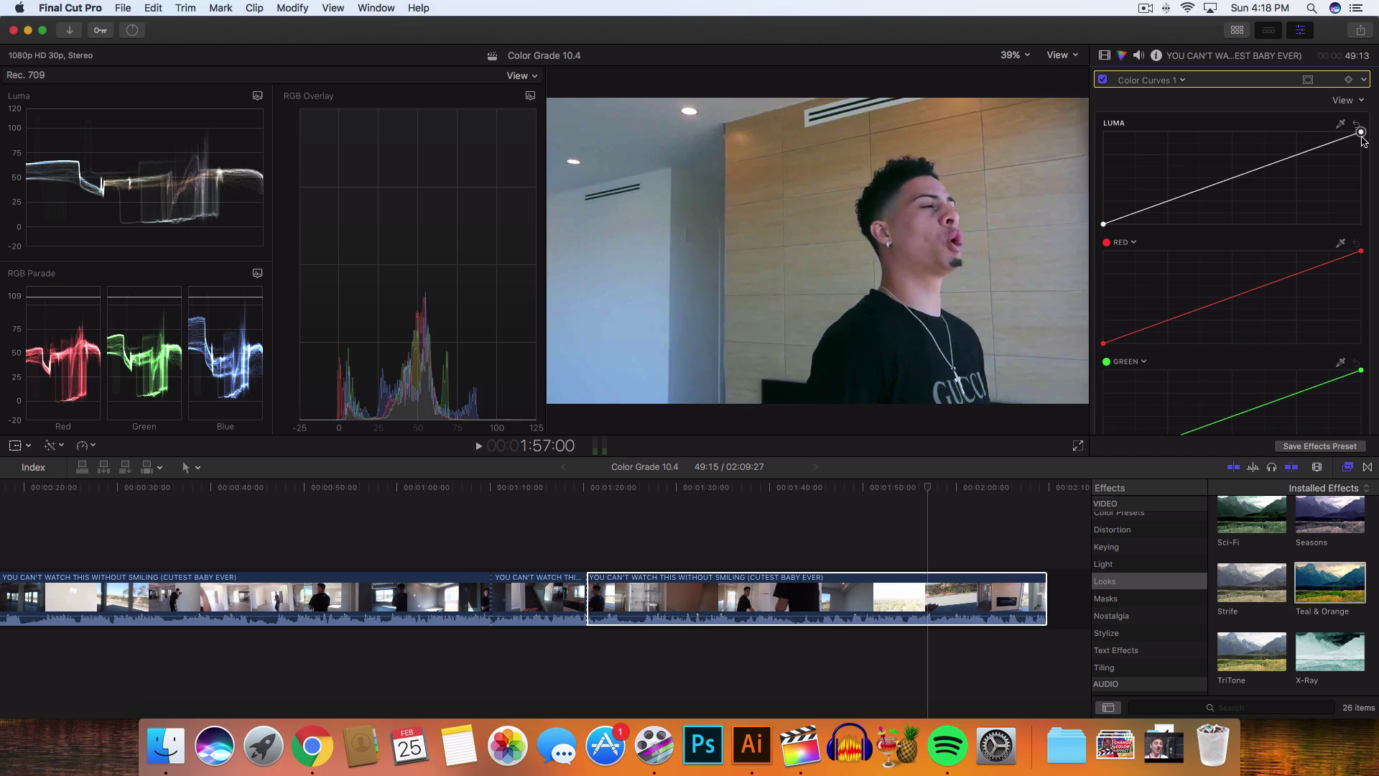
pyautogui.moveTo(1362, 133)
pyautogui.mouseDown()
pyautogui.moveTo(1362, 155)
pyautogui.moveTo(1362, 133)
pyautogui.mouseUp()
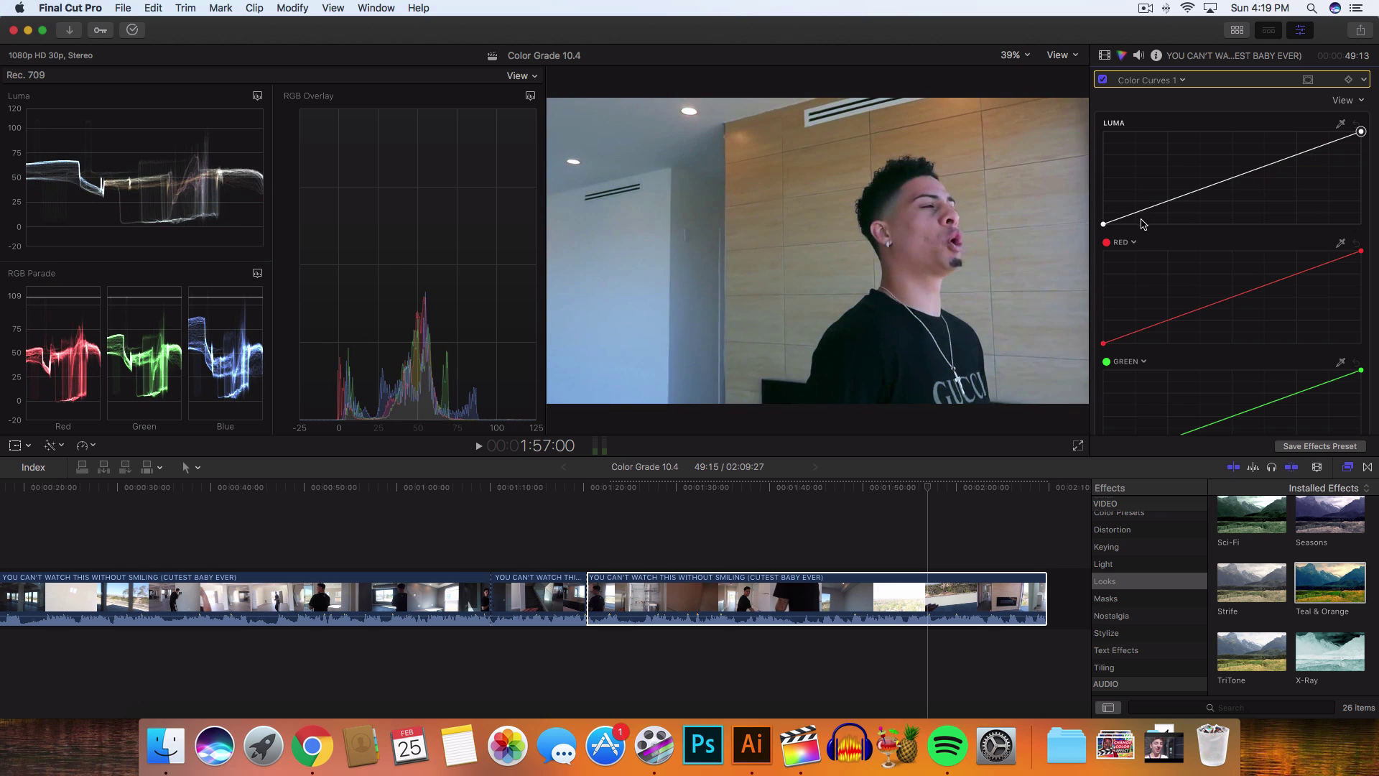
pyautogui.moveTo(1107, 228)
pyautogui.mouseDown()
pyautogui.moveTo(1106, 212)
pyautogui.moveTo(1125, 225)
pyautogui.moveTo(1106, 224)
pyautogui.mouseUp()
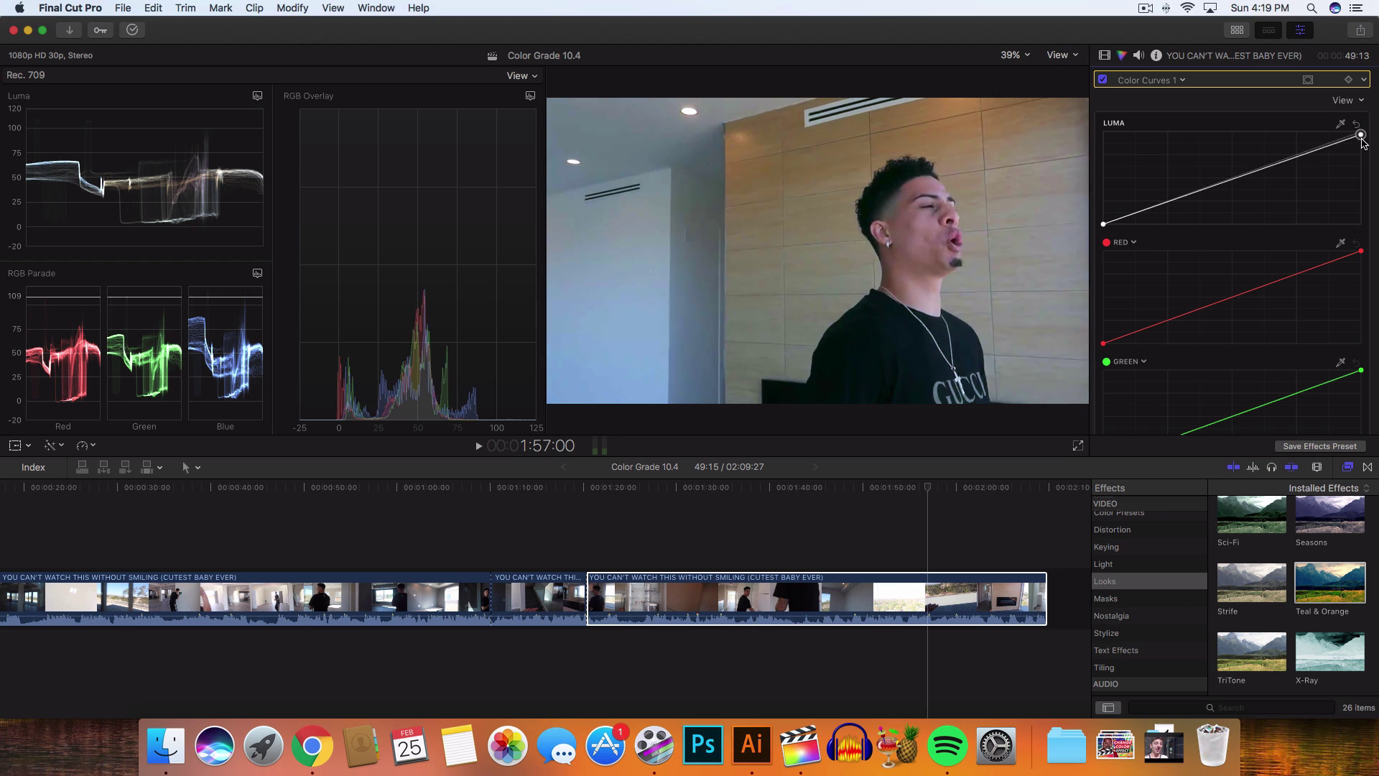
pyautogui.moveTo(1361, 132)
pyautogui.mouseDown()
pyautogui.moveTo(1363, 162)
pyautogui.moveTo(1362, 129)
pyautogui.mouseUp()
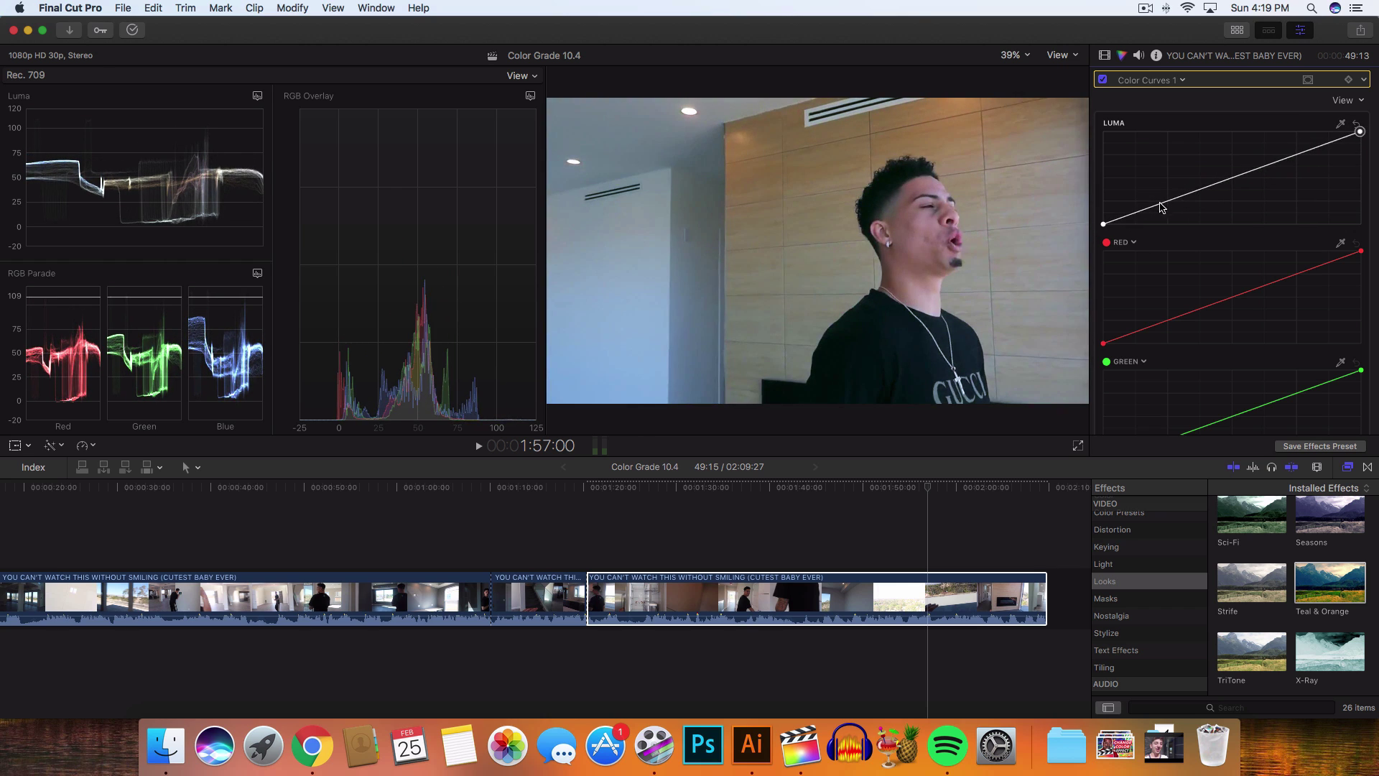
pyautogui.moveTo(1104, 224)
pyautogui.mouseDown()
pyautogui.moveTo(1104, 209)
pyautogui.moveTo(1103, 223)
pyautogui.mouseUp()
pyautogui.moveTo(1360, 133)
pyautogui.mouseDown()
pyautogui.moveTo(1360, 147)
pyautogui.moveTo(1360, 132)
pyautogui.mouseUp()
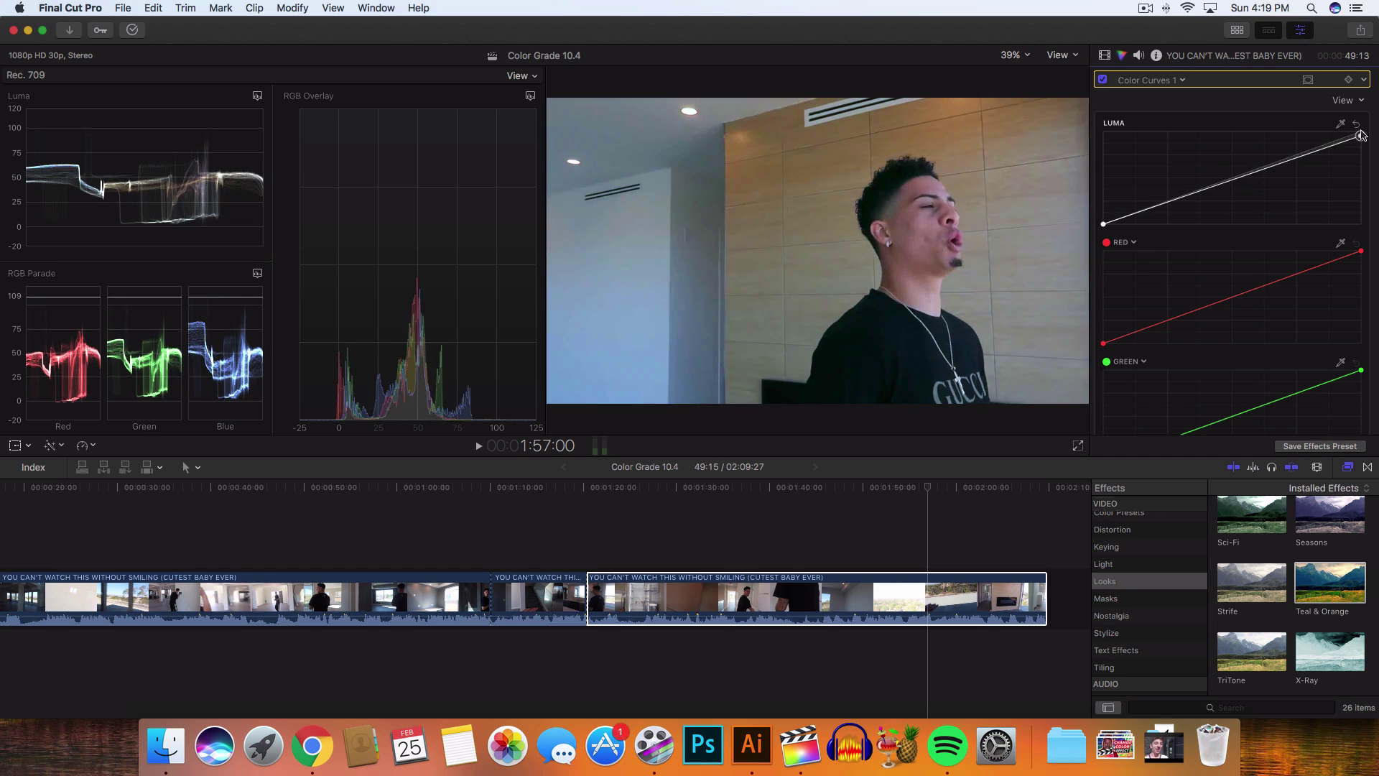
pyautogui.click(1235, 177)
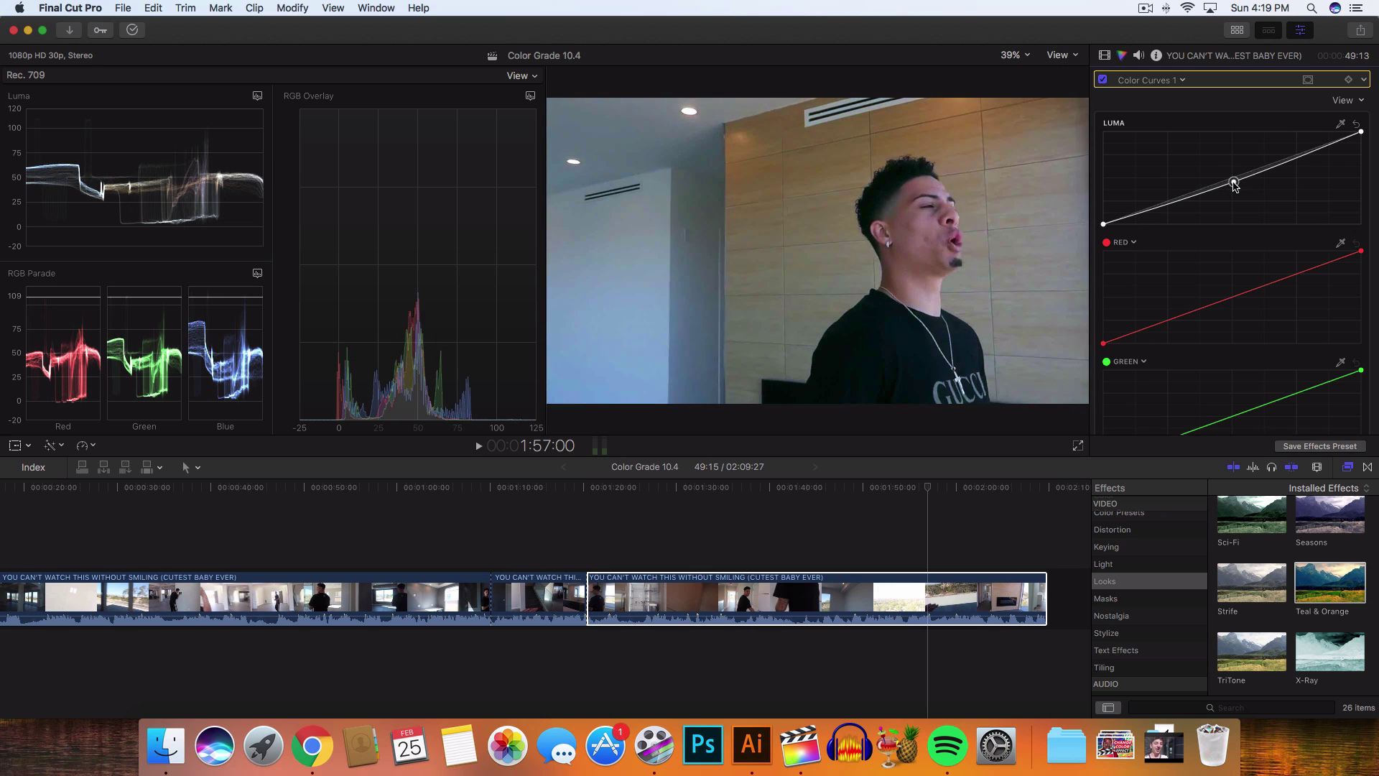
# Shape the Luma curve with a slightly lifted upper control point and an added lower control point in the shadows
pyautogui.moveTo(1235, 177); pyautogui.dragTo(1235, 171)
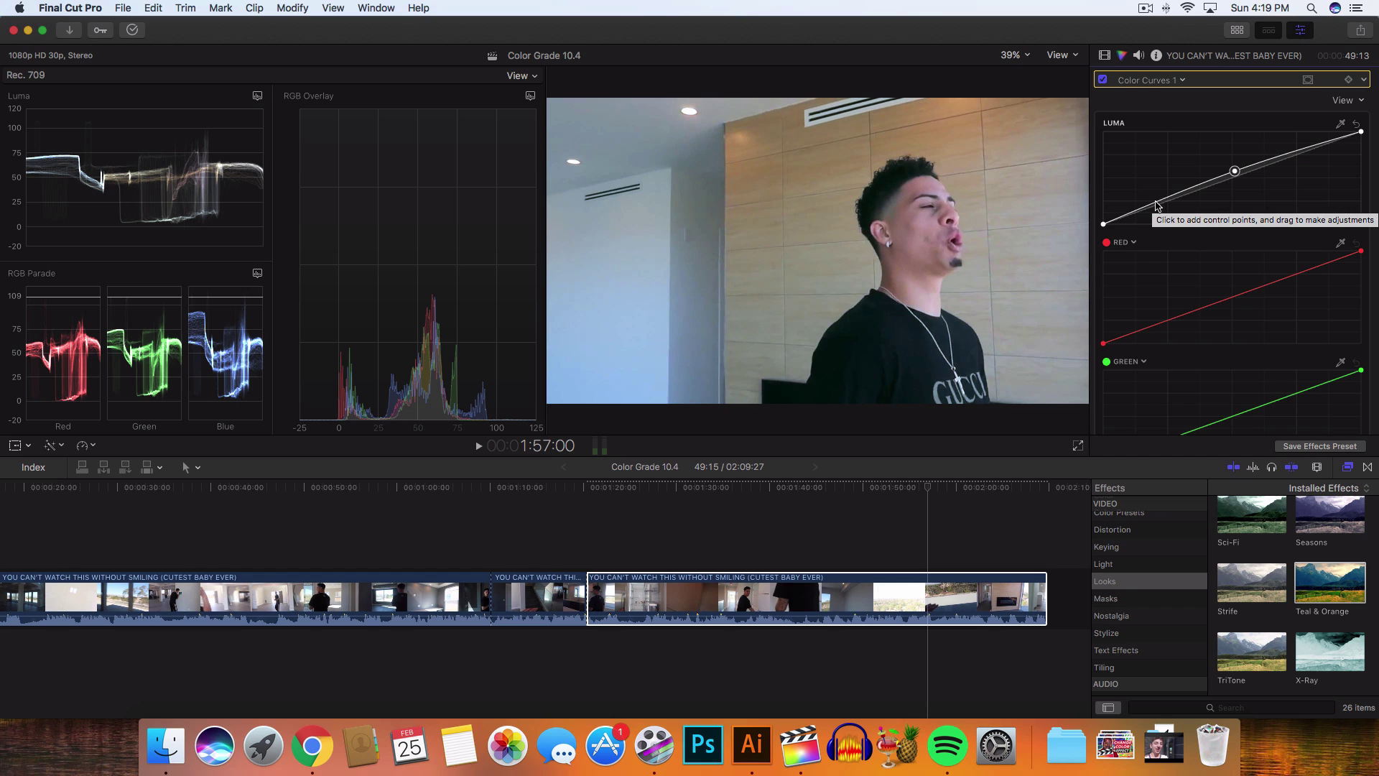
pyautogui.click(1103, 224)
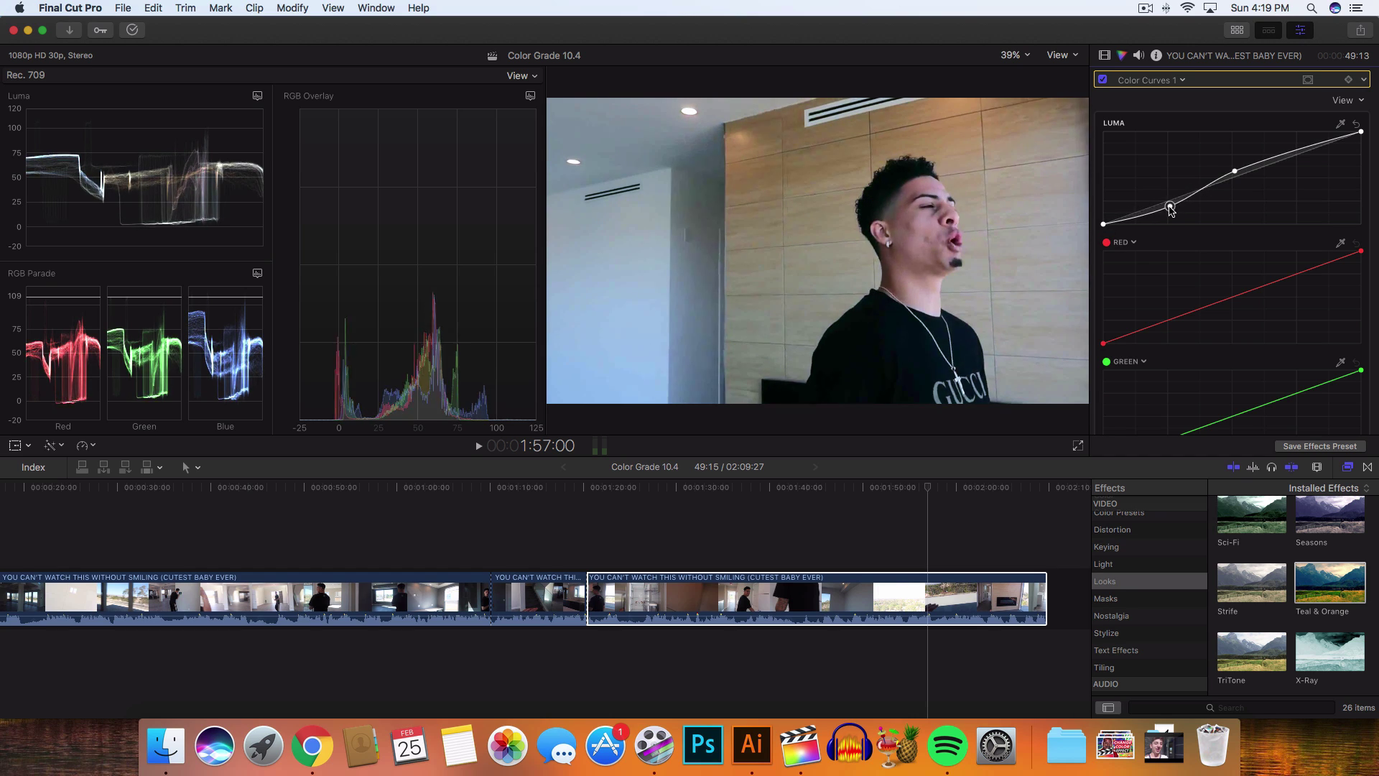
pyautogui.moveTo(1170, 198); pyautogui.dragTo(1275, 158)
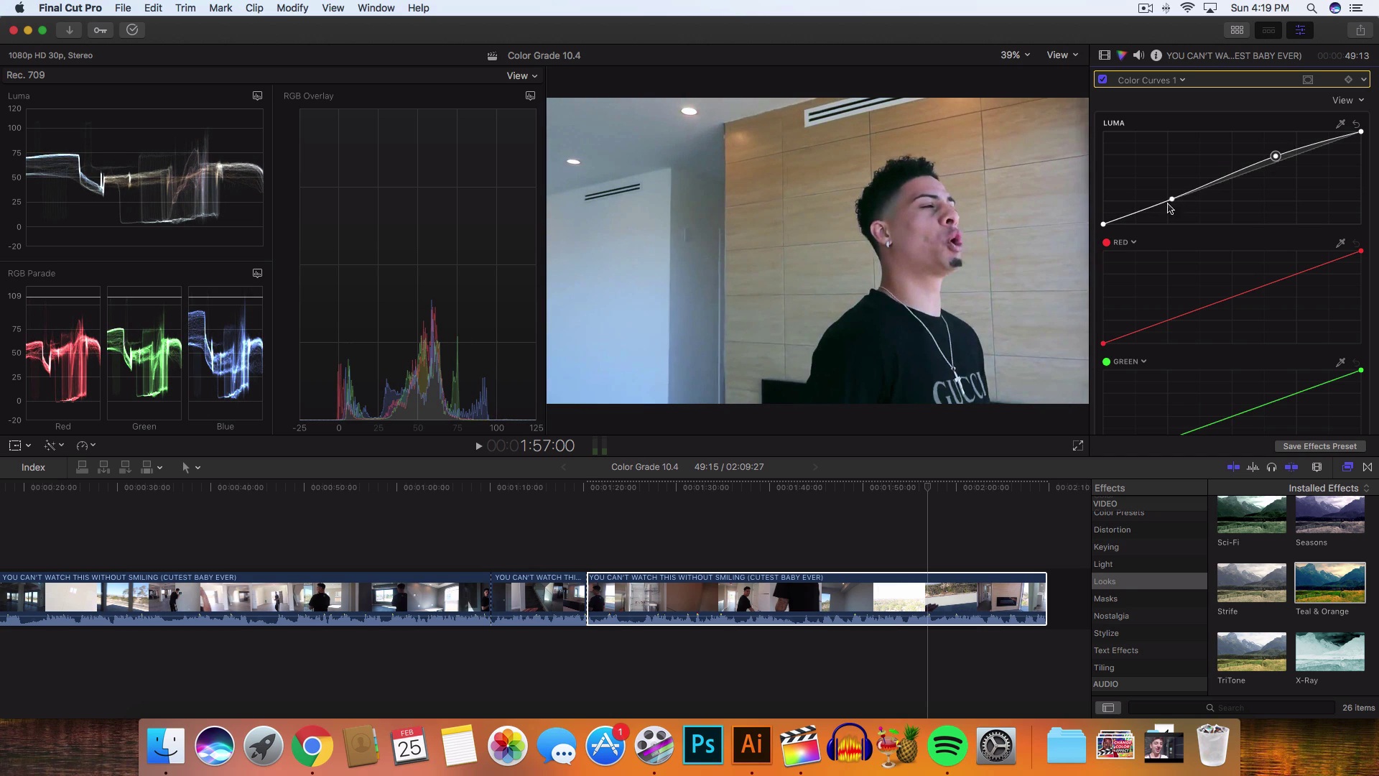
# Change the Red curve's target color, trying magenta and settling on orange
pyautogui.scroll(-2, 1157, 265)
pyautogui.moveTo(1129, 187)
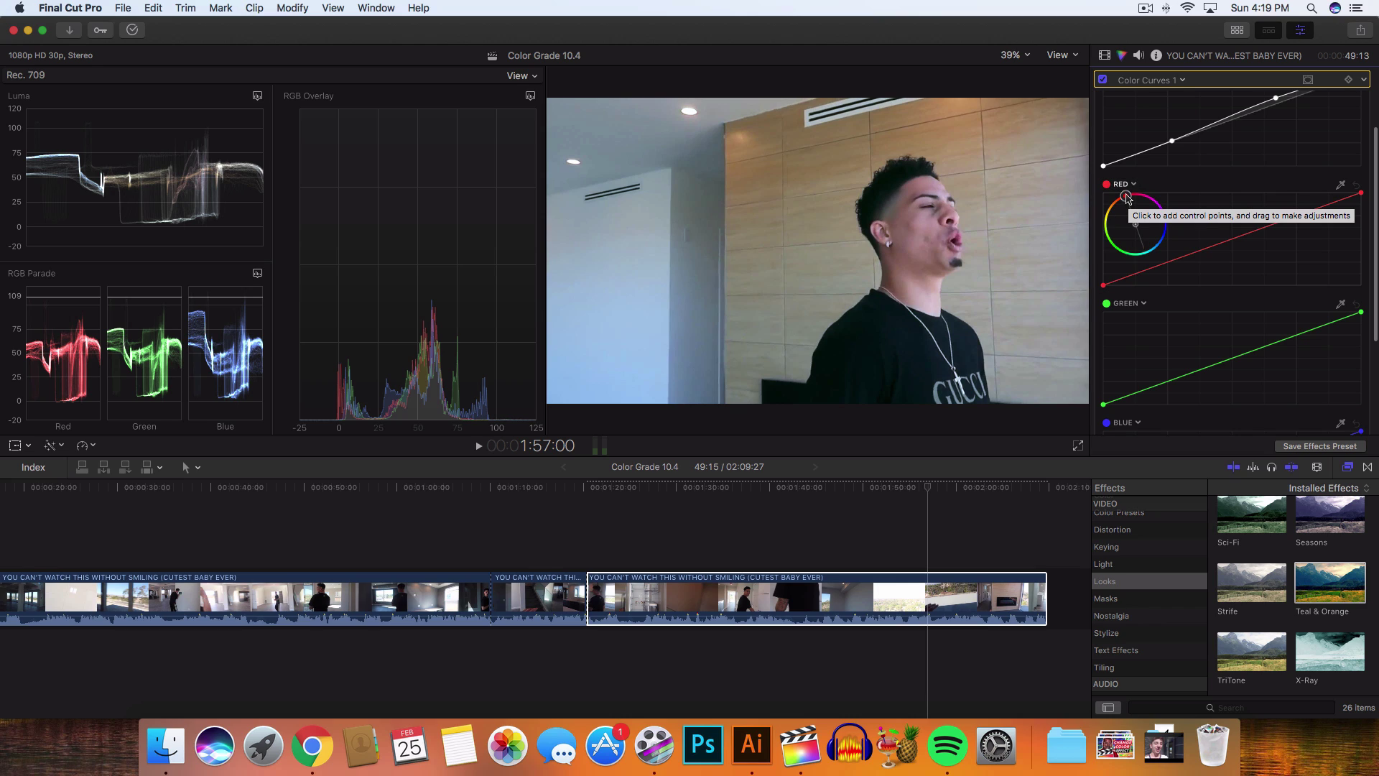
pyautogui.moveTo(1126, 197); pyautogui.dragTo(1154, 201)
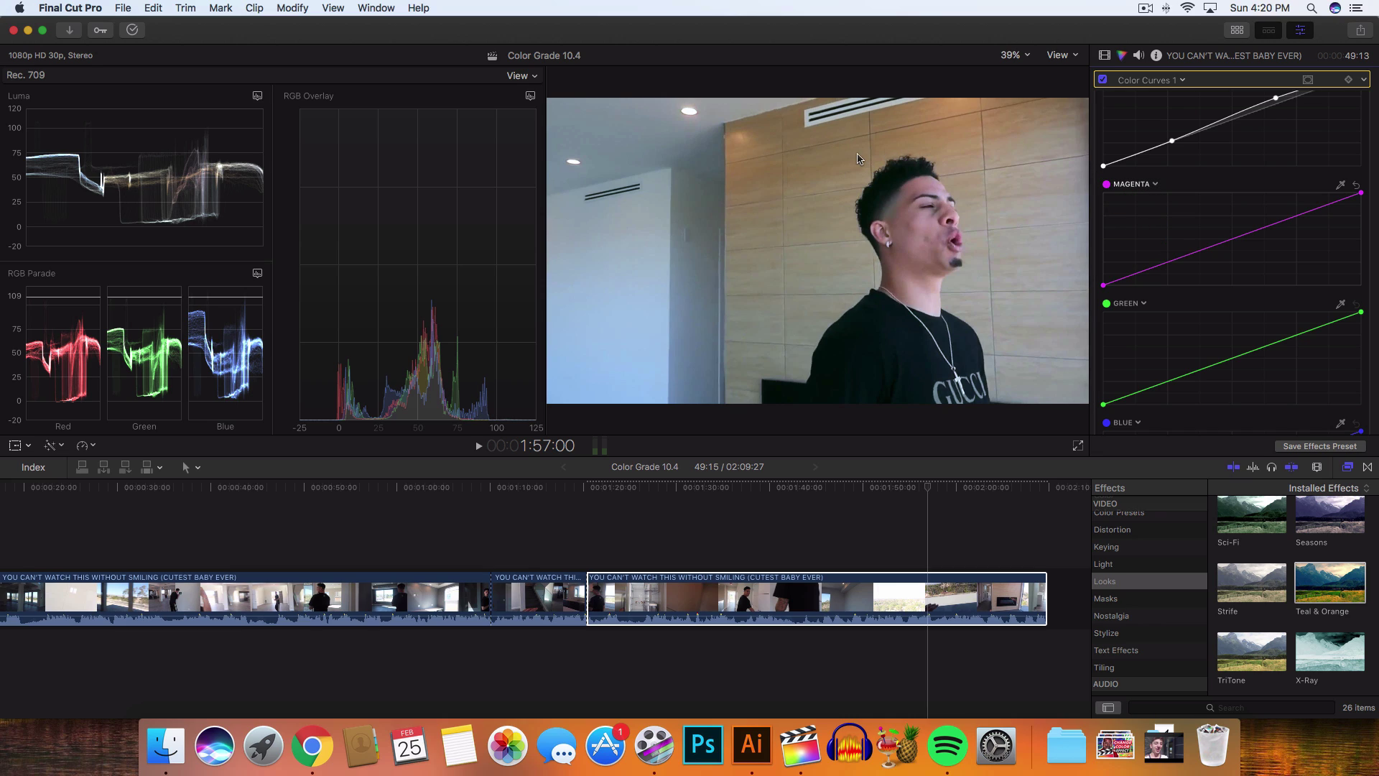
pyautogui.moveTo(1145, 187)
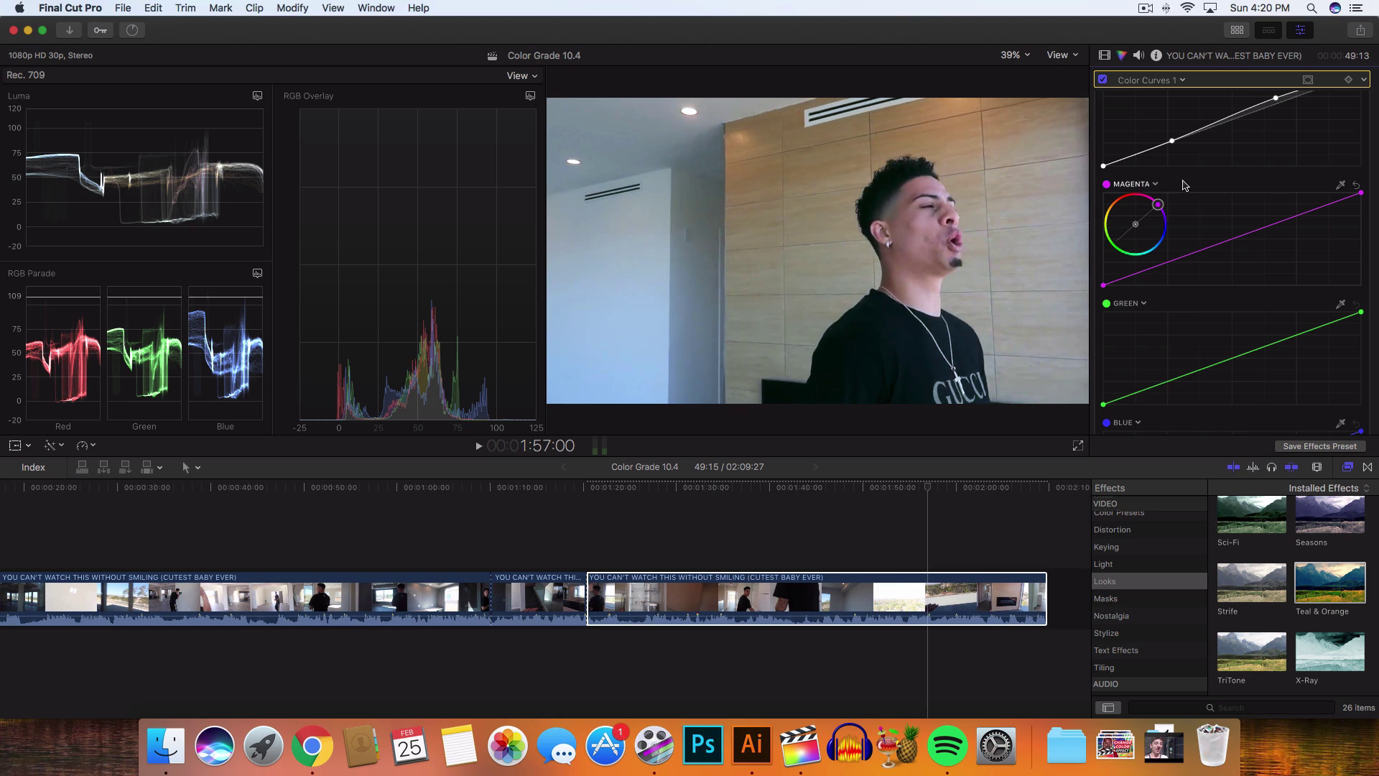
pyautogui.scroll(-2, 1185, 185)
pyautogui.scroll(2, 1149, 187)
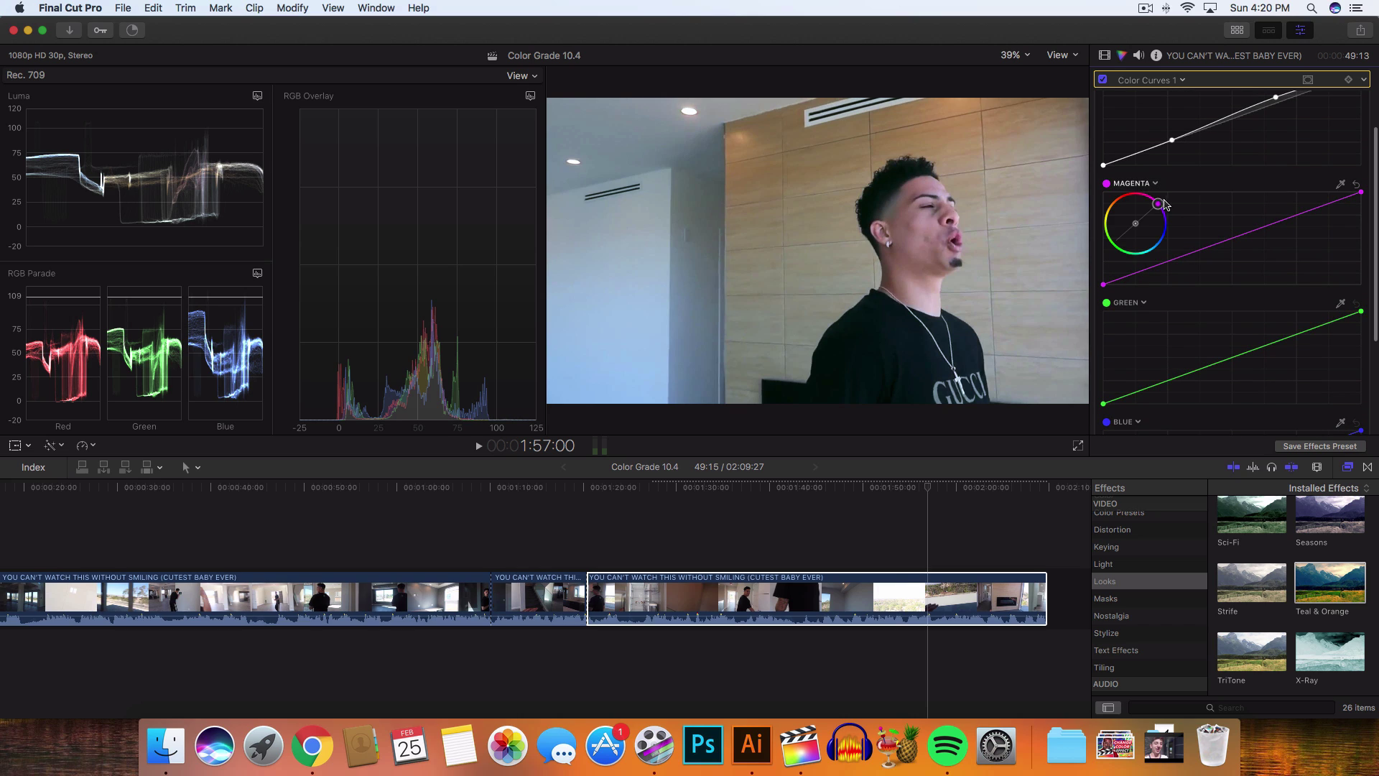
pyautogui.moveTo(1163, 202); pyautogui.dragTo(1107, 195)
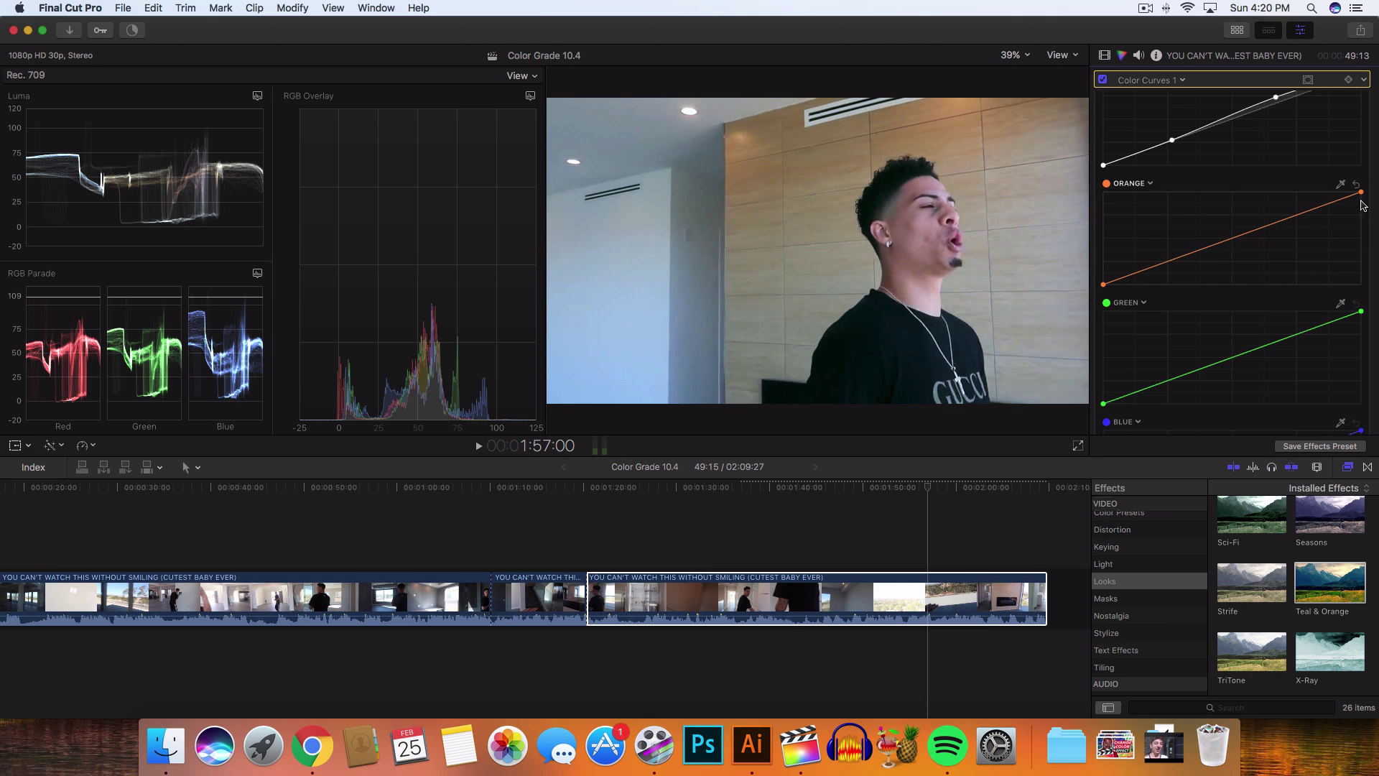
# Try raising the Orange curve's black end point and lowering its white end point
pyautogui.click(1104, 285)
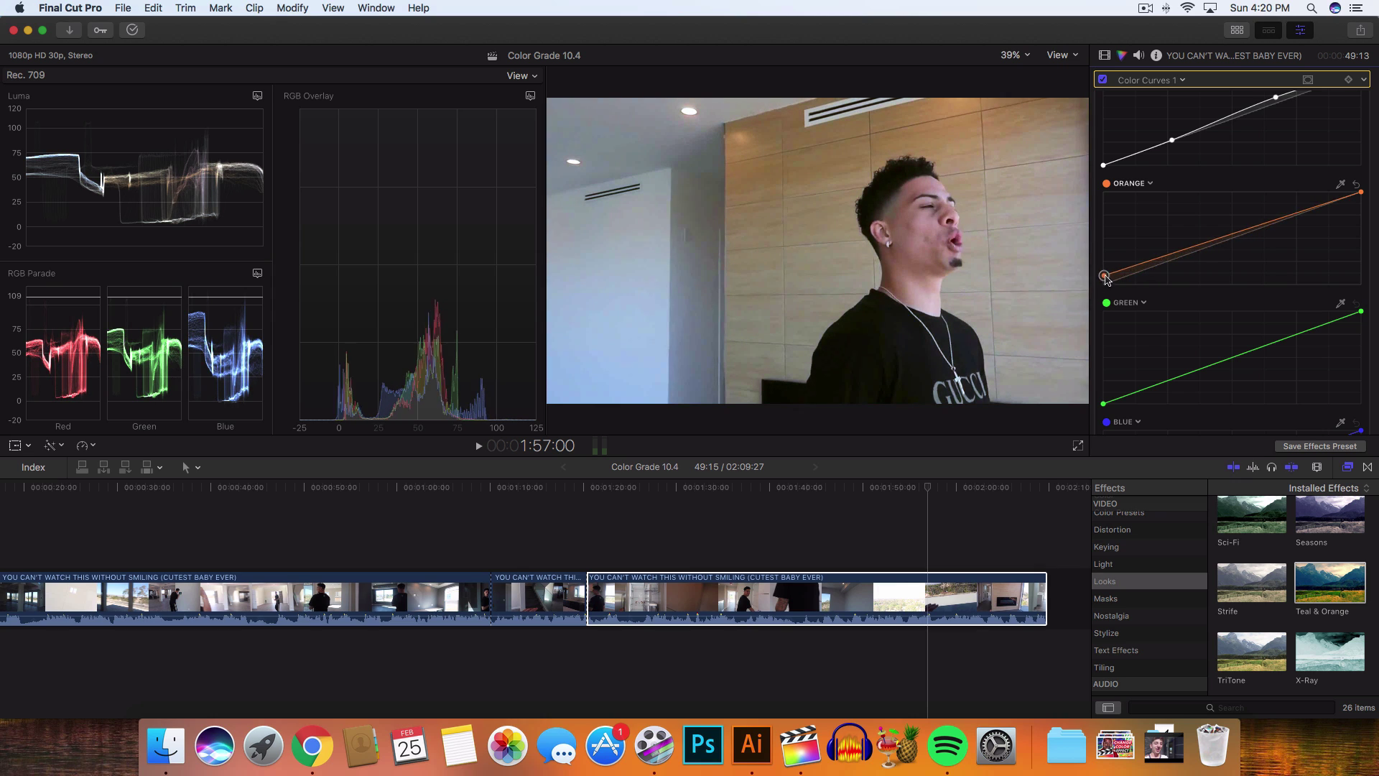
pyautogui.moveTo(1361, 192); pyautogui.dragTo(1362, 210)
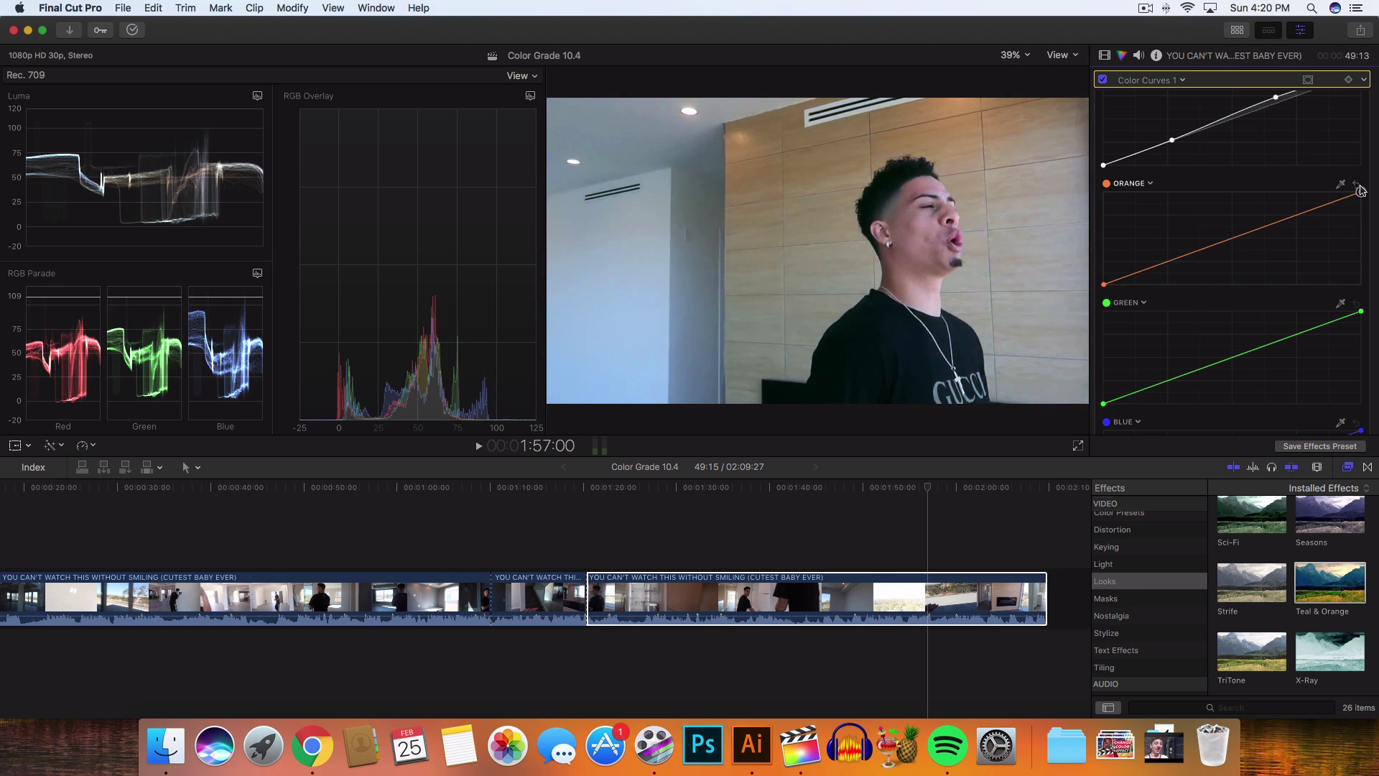
pyautogui.scroll(-3, 1293, 216)
# Add a Color Mask to Color Curves 1 and sample its color from the orange wood wall in the viewer
pyautogui.click(1308, 80)
pyautogui.click(1251, 102)
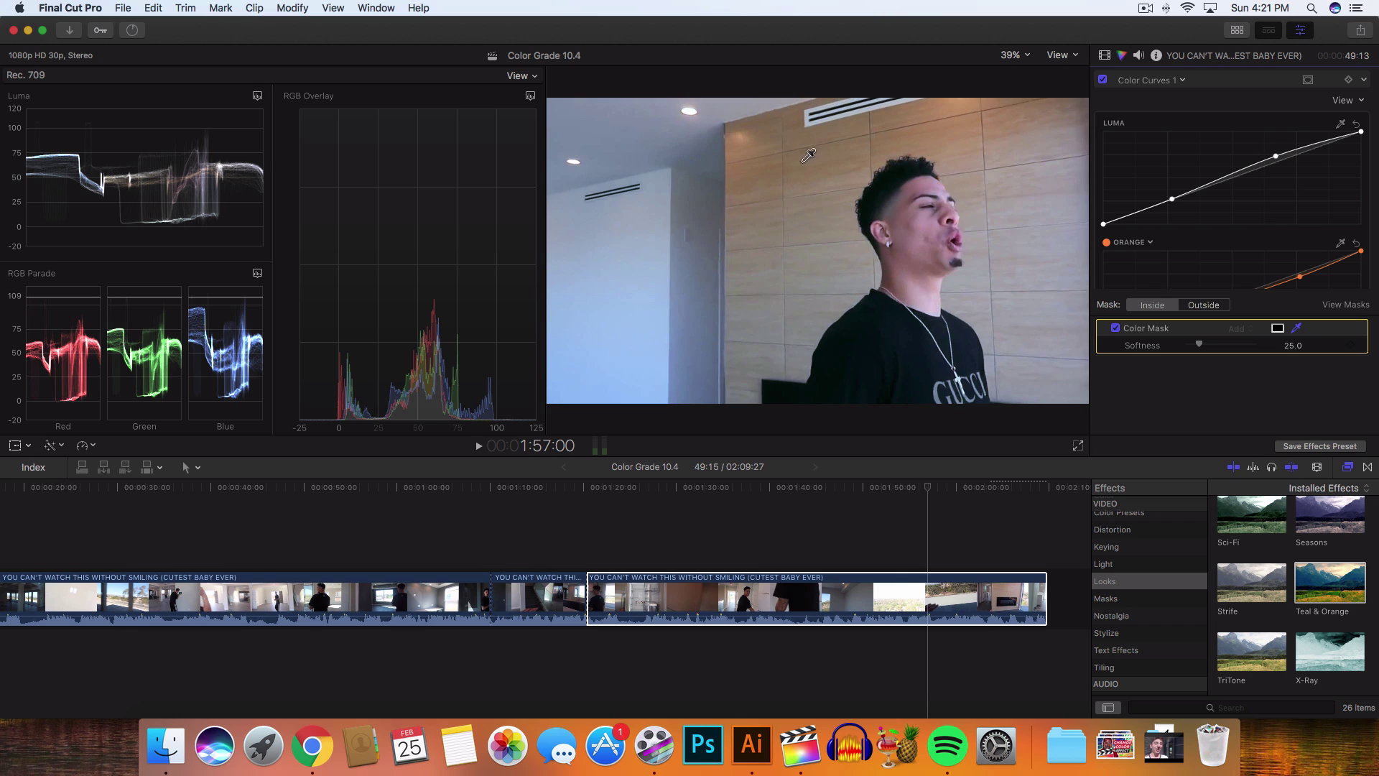
pyautogui.moveTo(801, 164)
pyautogui.mouseDown()
pyautogui.moveTo(837, 174)
pyautogui.moveTo(805, 163)
pyautogui.mouseUp()
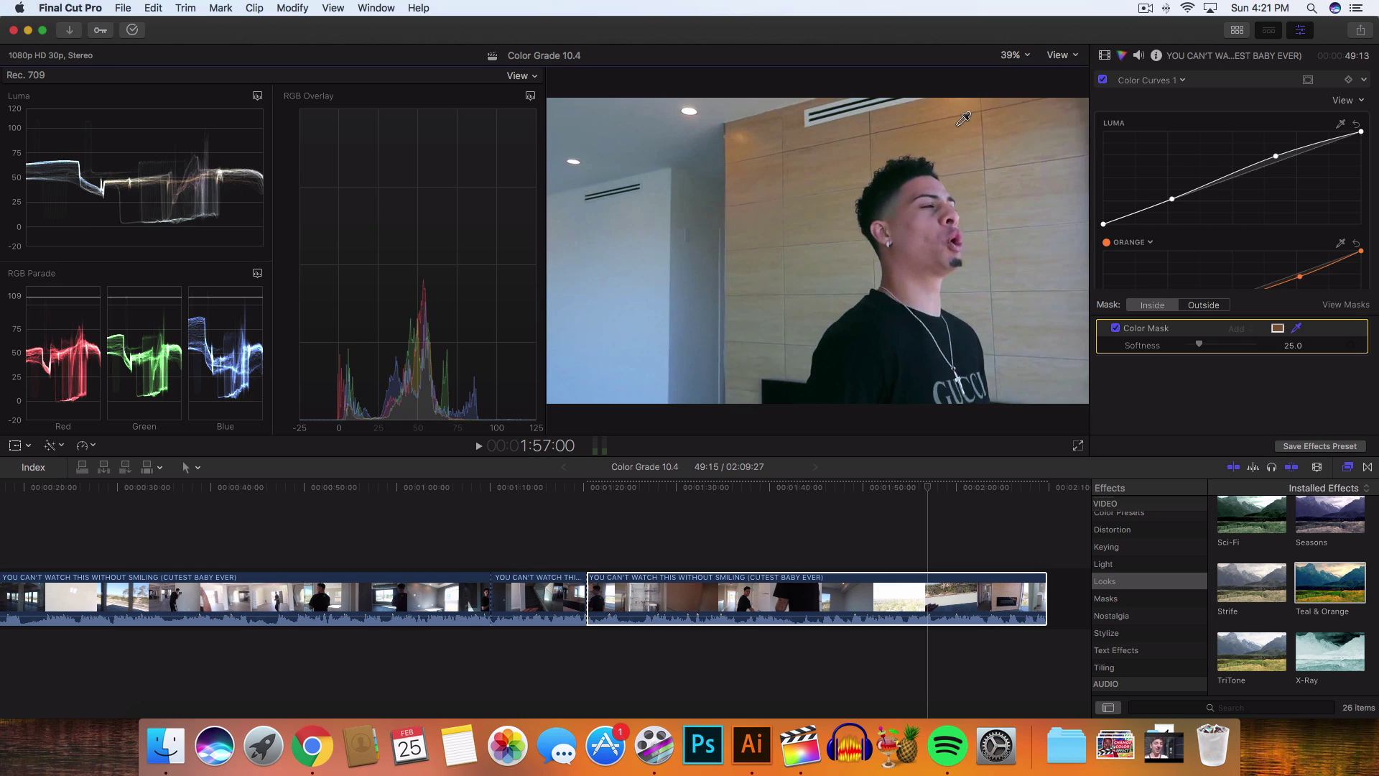
pyautogui.moveTo(954, 105); pyautogui.dragTo(963, 115)
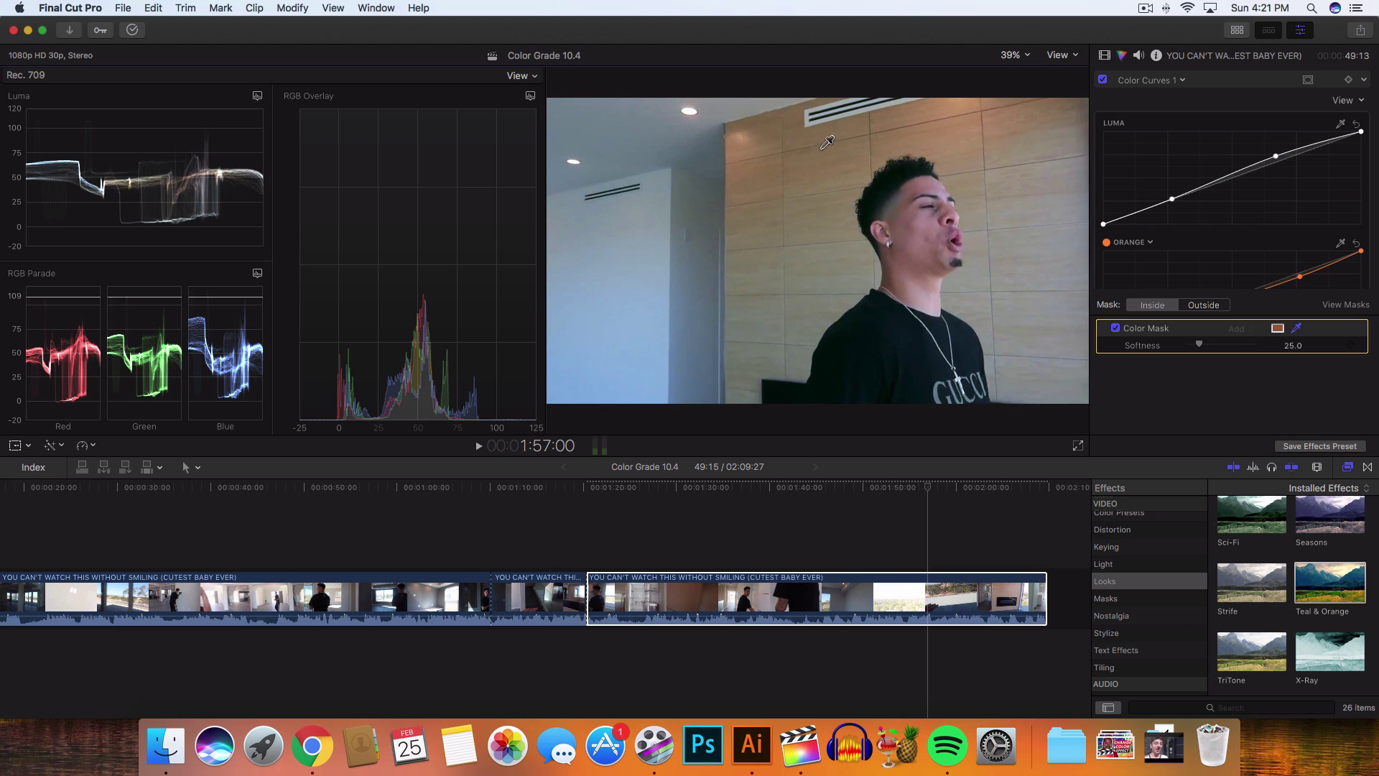
# Try a lower Color Mask softness and the Outside mask option, undoing both changes
pyautogui.scroll(-3, 1216, 230)
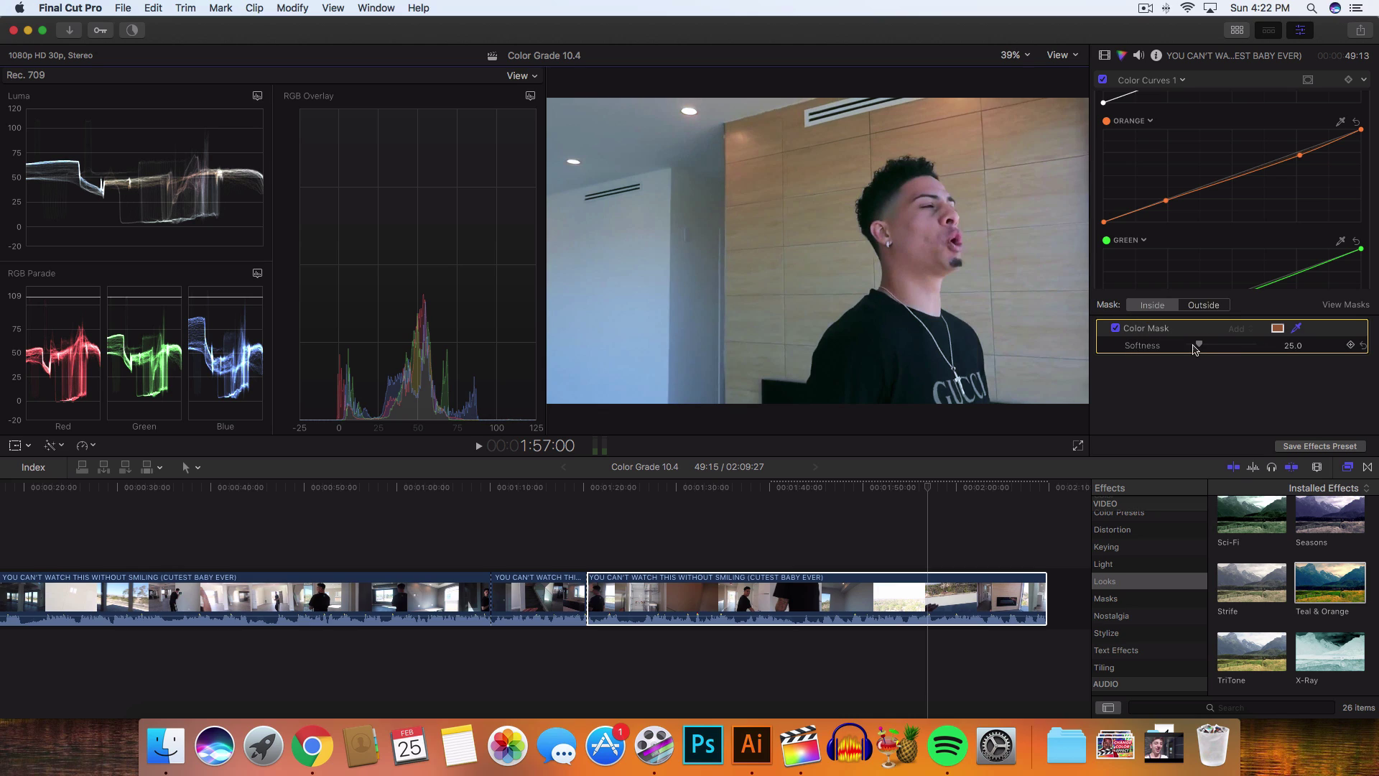
pyautogui.moveTo(1199, 348); pyautogui.dragTo(1185, 348)
pyautogui.press('super+z')
pyautogui.click(1213, 308)
pyautogui.press('super+z')
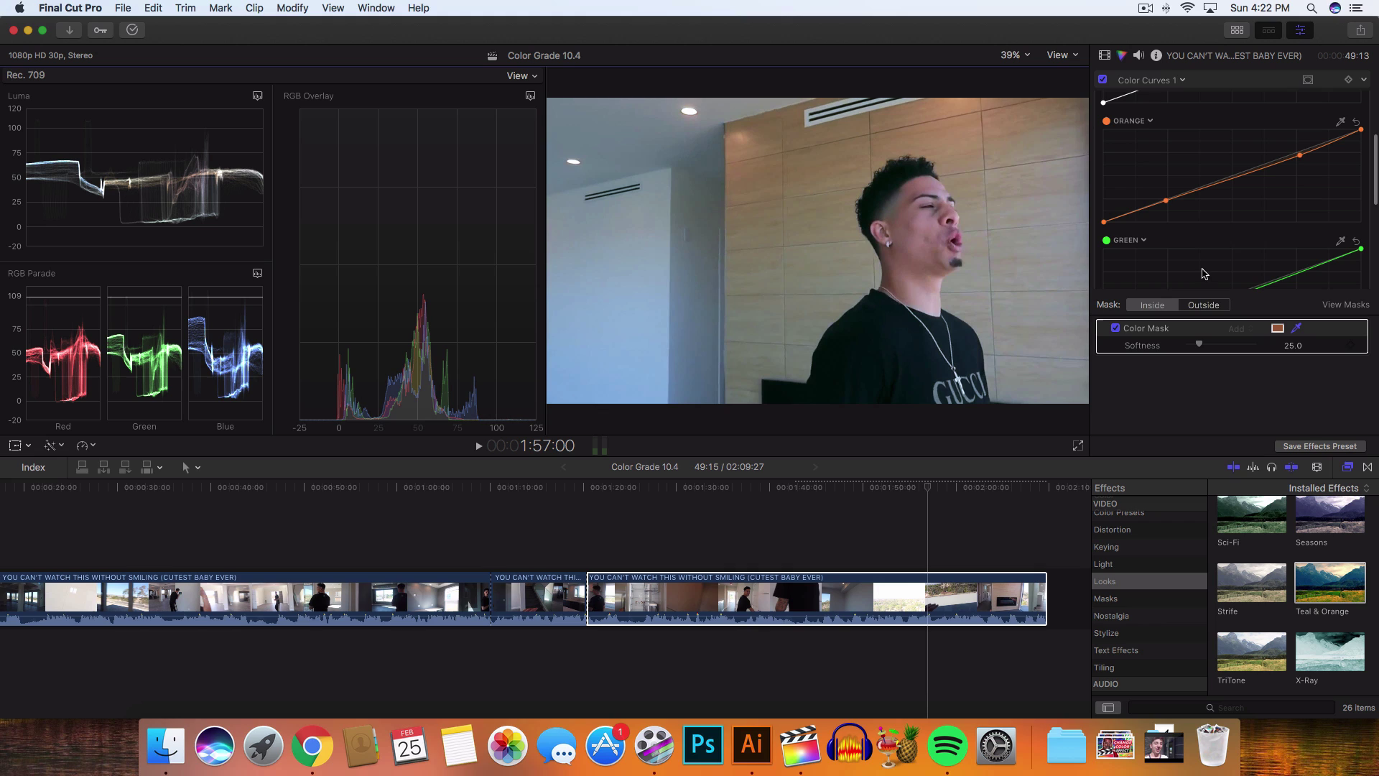
# Lower both inner control points of the Orange curve slightly so that it bows below the diagonal
pyautogui.scroll(-5, 1221, 212)
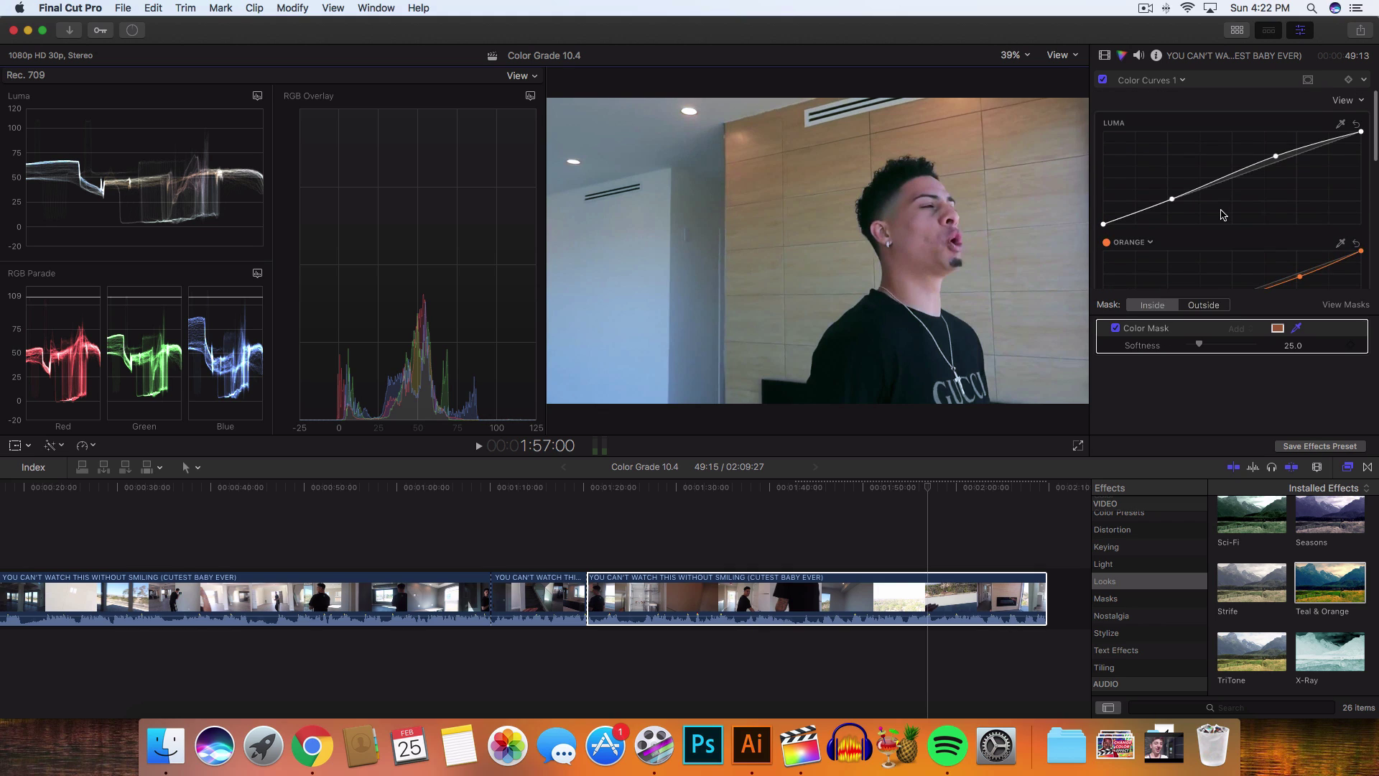
pyautogui.scroll(4, 1226, 214)
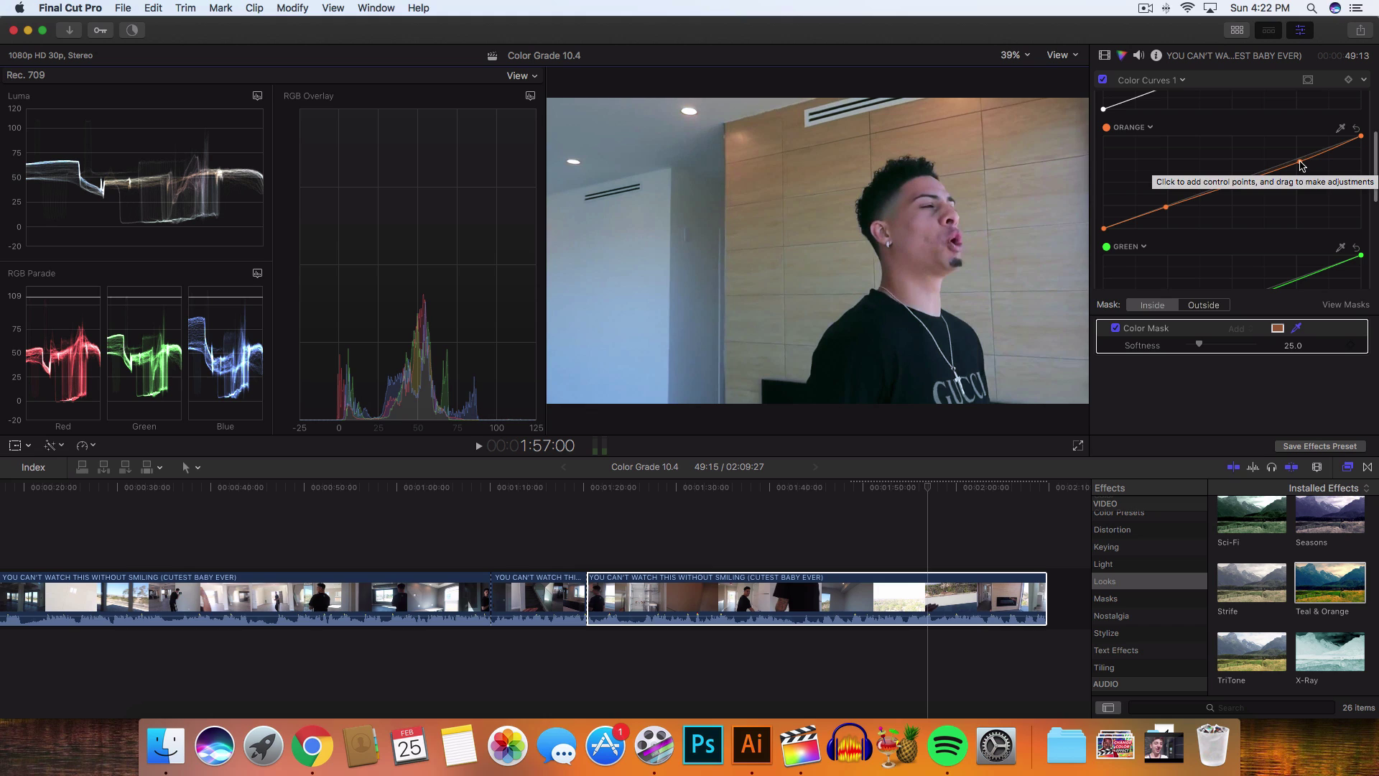
pyautogui.moveTo(1301, 165); pyautogui.dragTo(1305, 174)
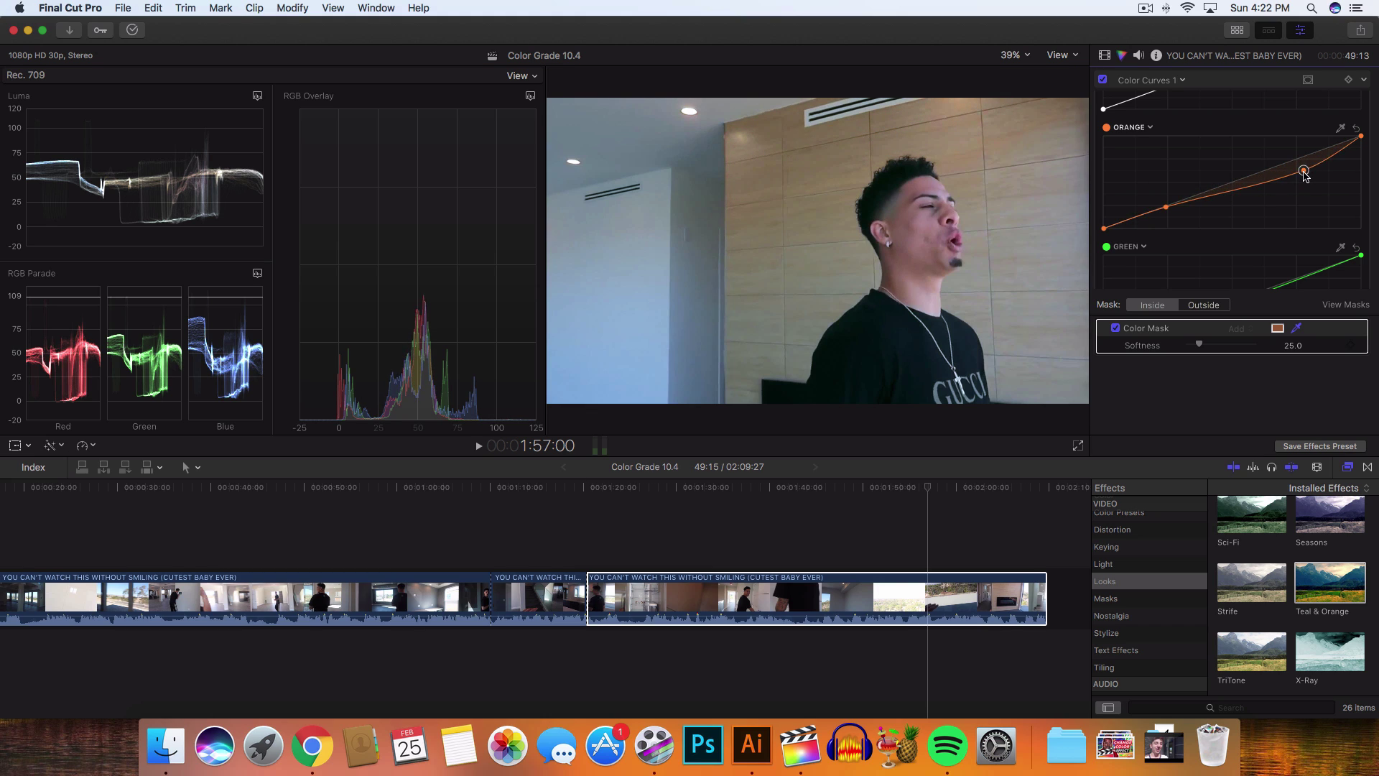
pyautogui.press('super+z')
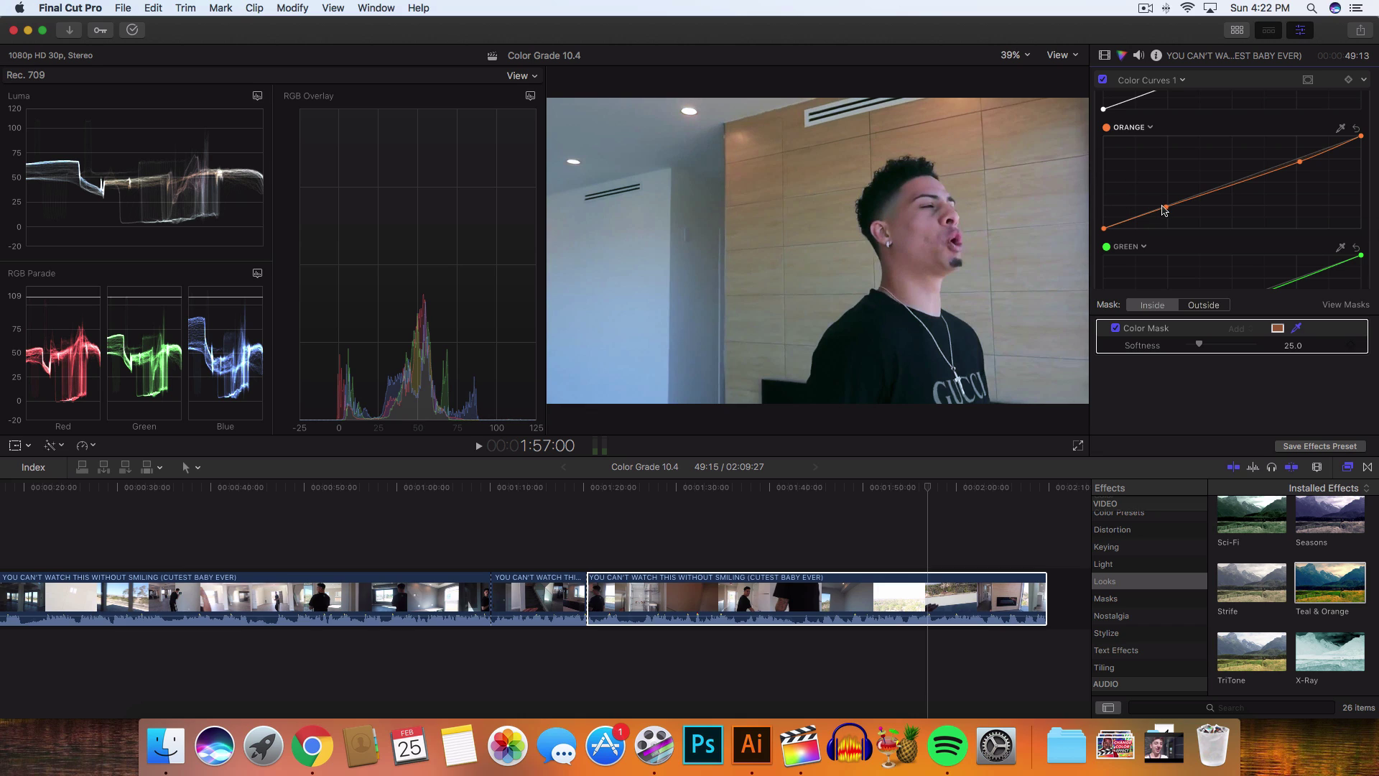
pyautogui.moveTo(1166, 209); pyautogui.dragTo(1168, 217)
pyautogui.moveTo(1300, 165); pyautogui.dragTo(1297, 177)
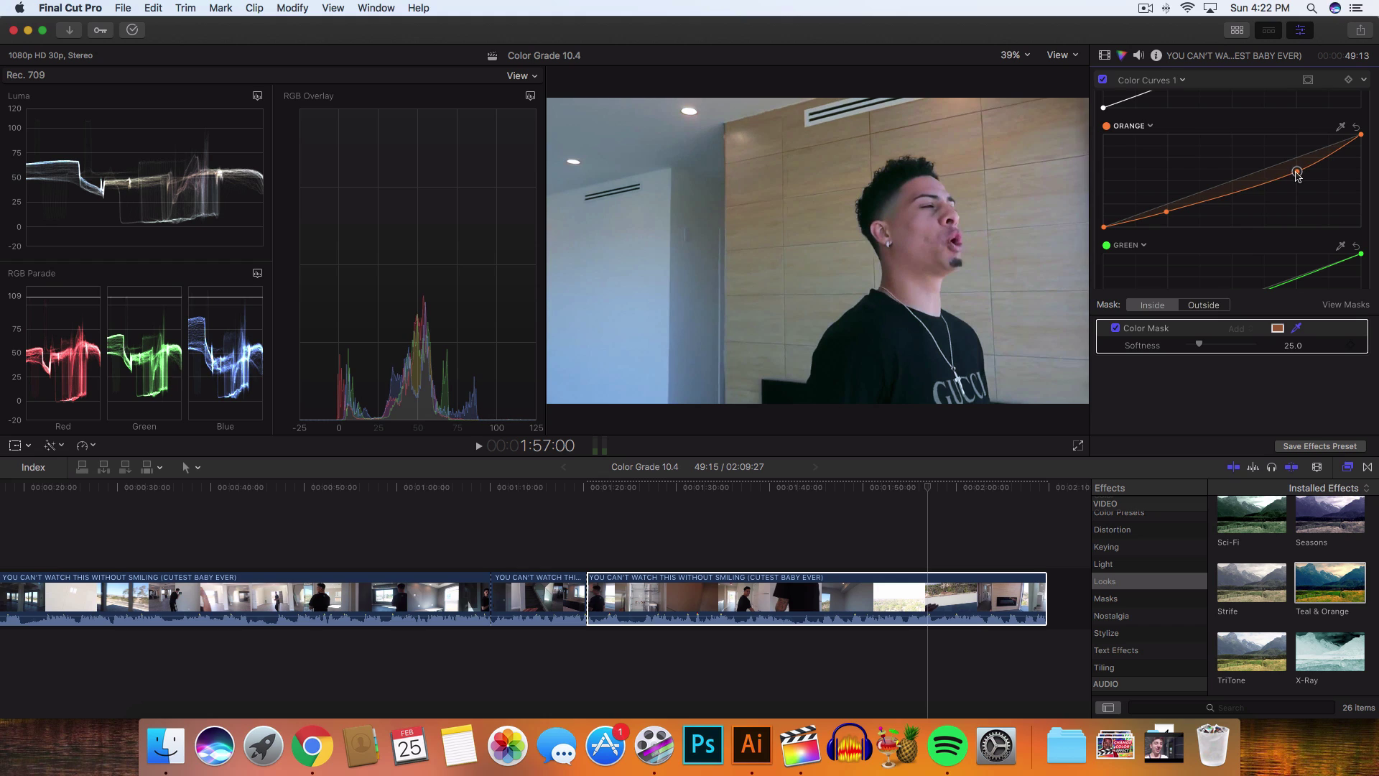
# Lower the middle control point of the Green curve slightly below the diagonal
pyautogui.scroll(-5, 1270, 193)
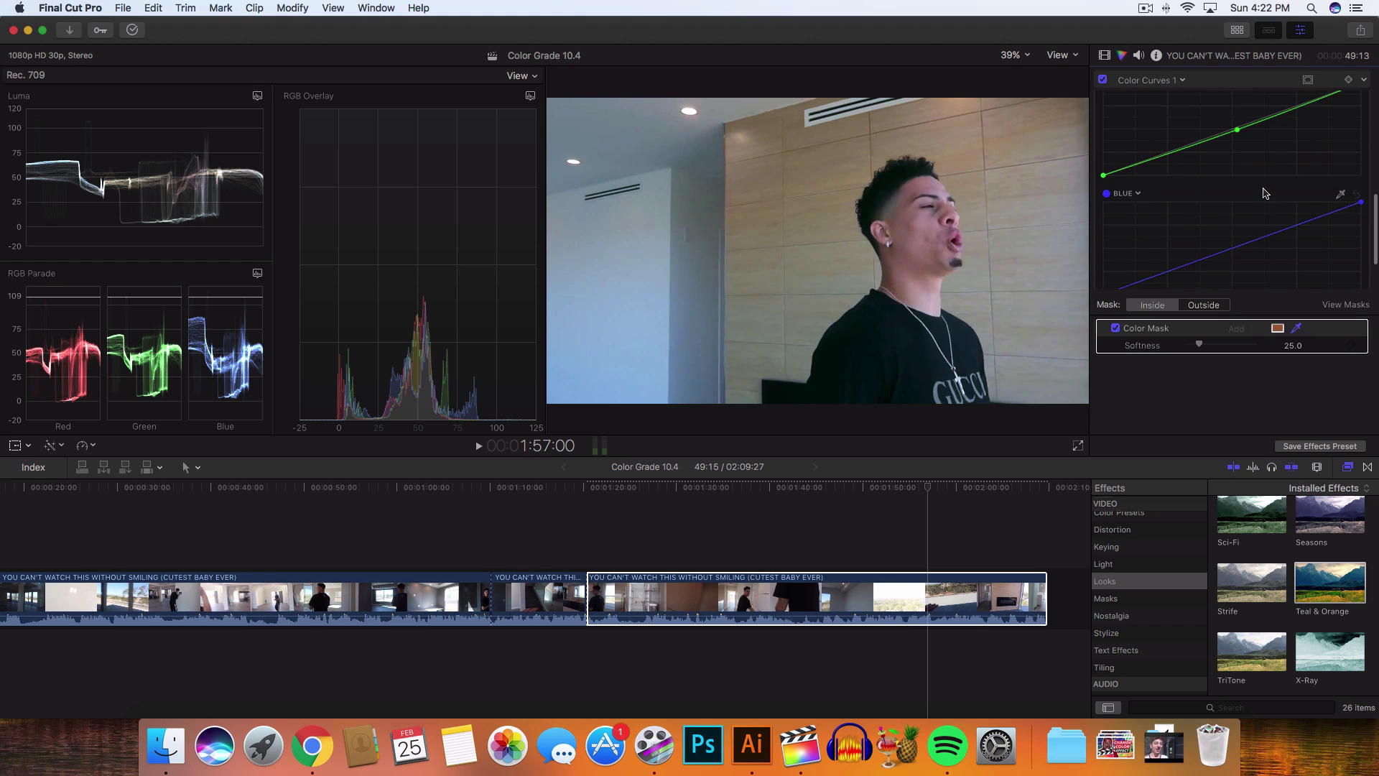
pyautogui.scroll(2, 1262, 193)
pyautogui.click(1237, 194)
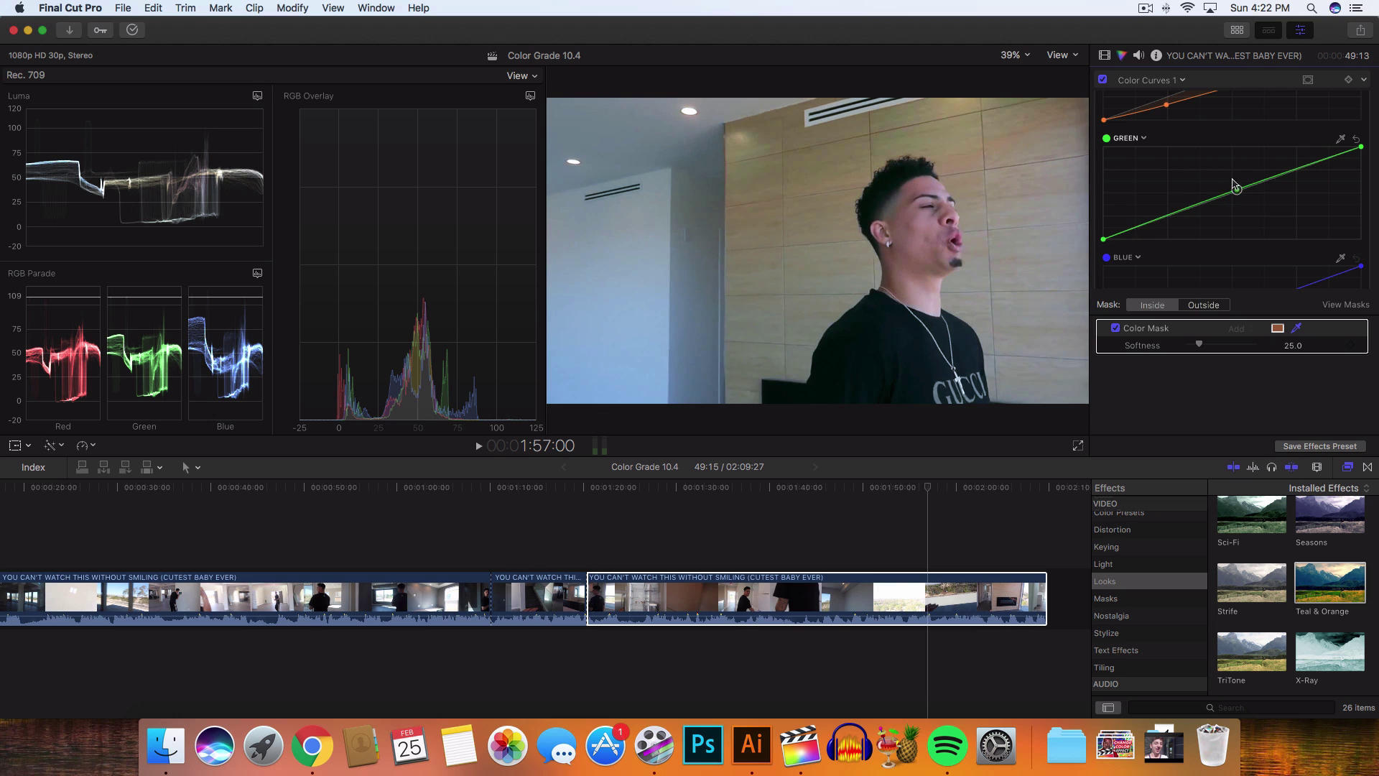
pyautogui.moveTo(1237, 191)
pyautogui.mouseDown()
pyautogui.moveTo(1234, 165)
pyautogui.moveTo(1235, 216)
pyautogui.moveTo(1238, 195)
pyautogui.mouseUp()
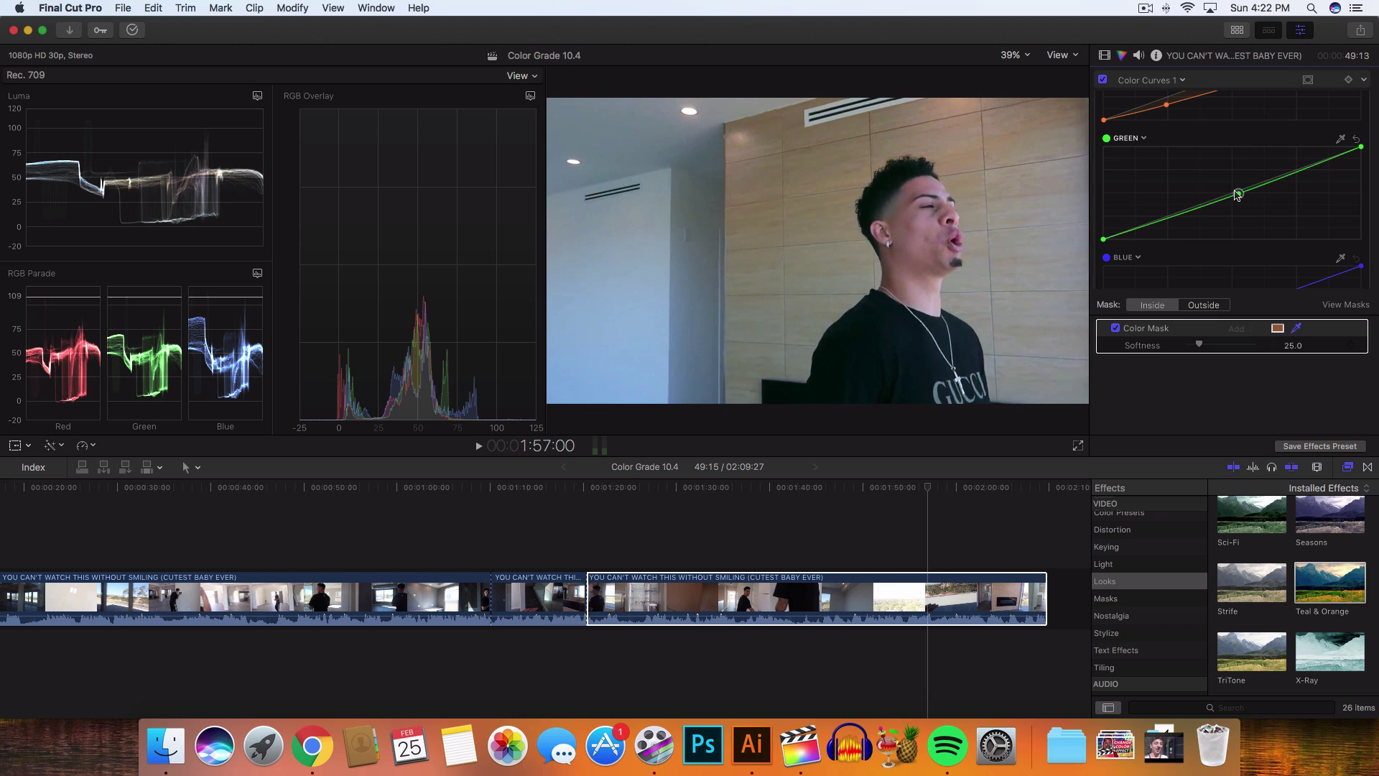
# Compare the image with Preserve Luma off and on, leaving it enabled, and test the Mix setting
pyautogui.scroll(-4, 1287, 266)
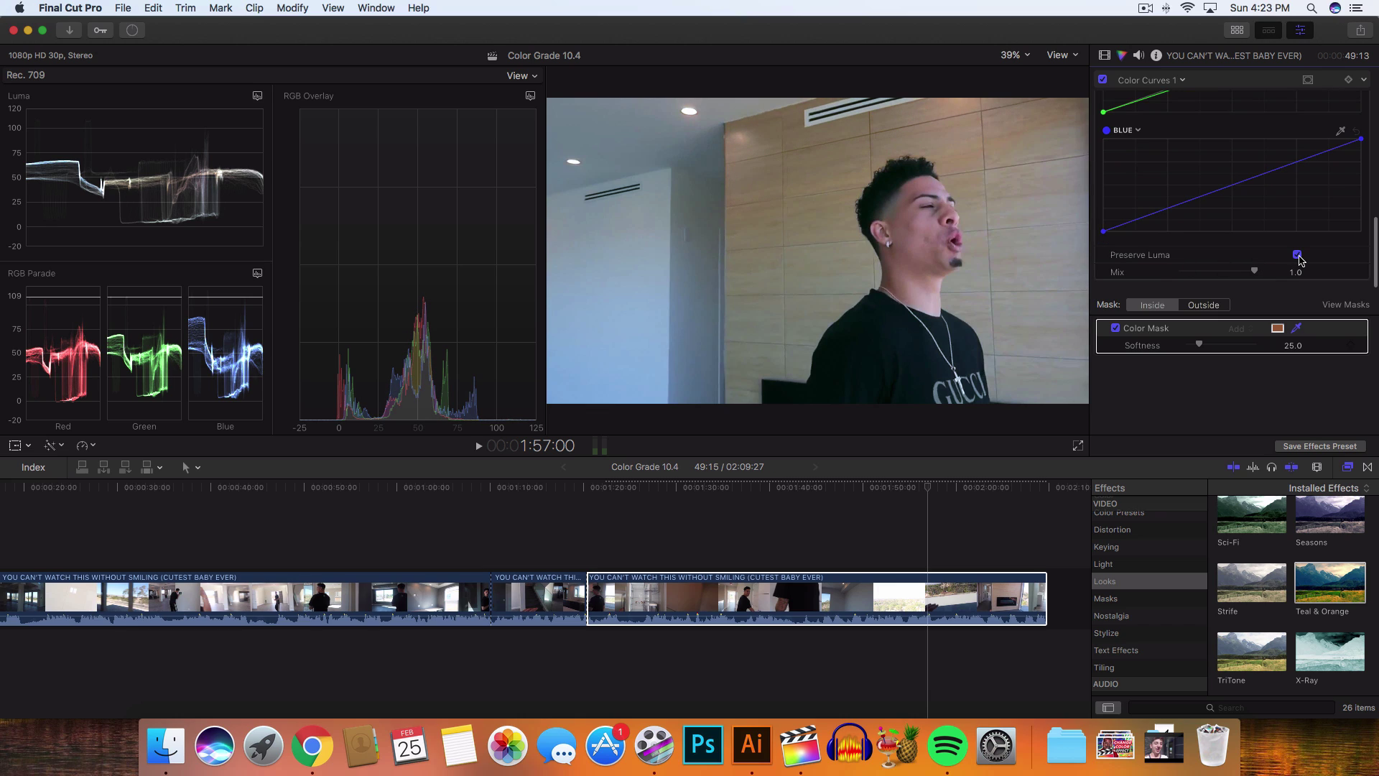
pyautogui.click(1298, 255)
pyautogui.click(1297, 254)
pyautogui.click(1297, 255)
pyautogui.click(1297, 255)
pyautogui.moveTo(1256, 272); pyautogui.dragTo(1298, 272)
# Add a Hue/Saturation Curves correction to the last clip
pyautogui.scroll(10, 1168, 251)
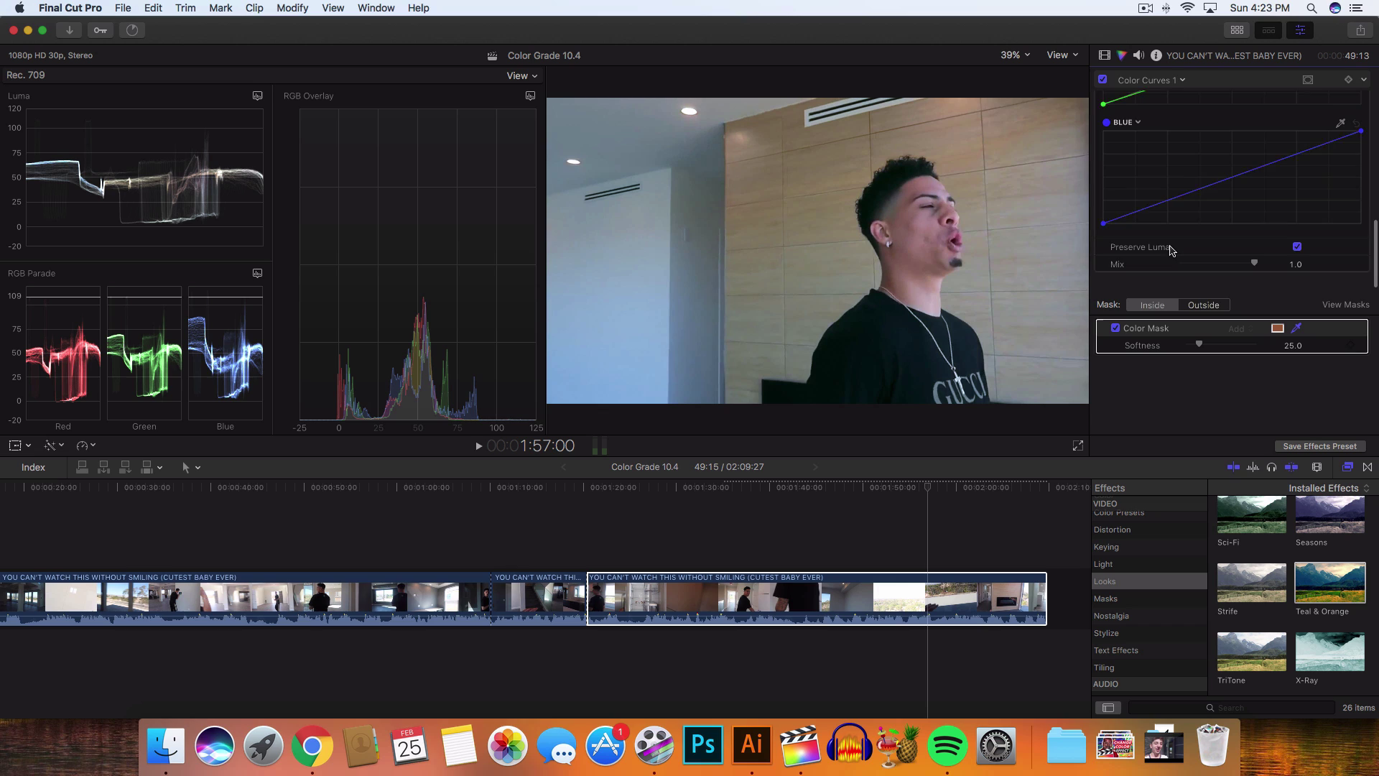
pyautogui.click(1178, 80)
pyautogui.press('Escape')
pyautogui.scroll(-6, 1255, 194)
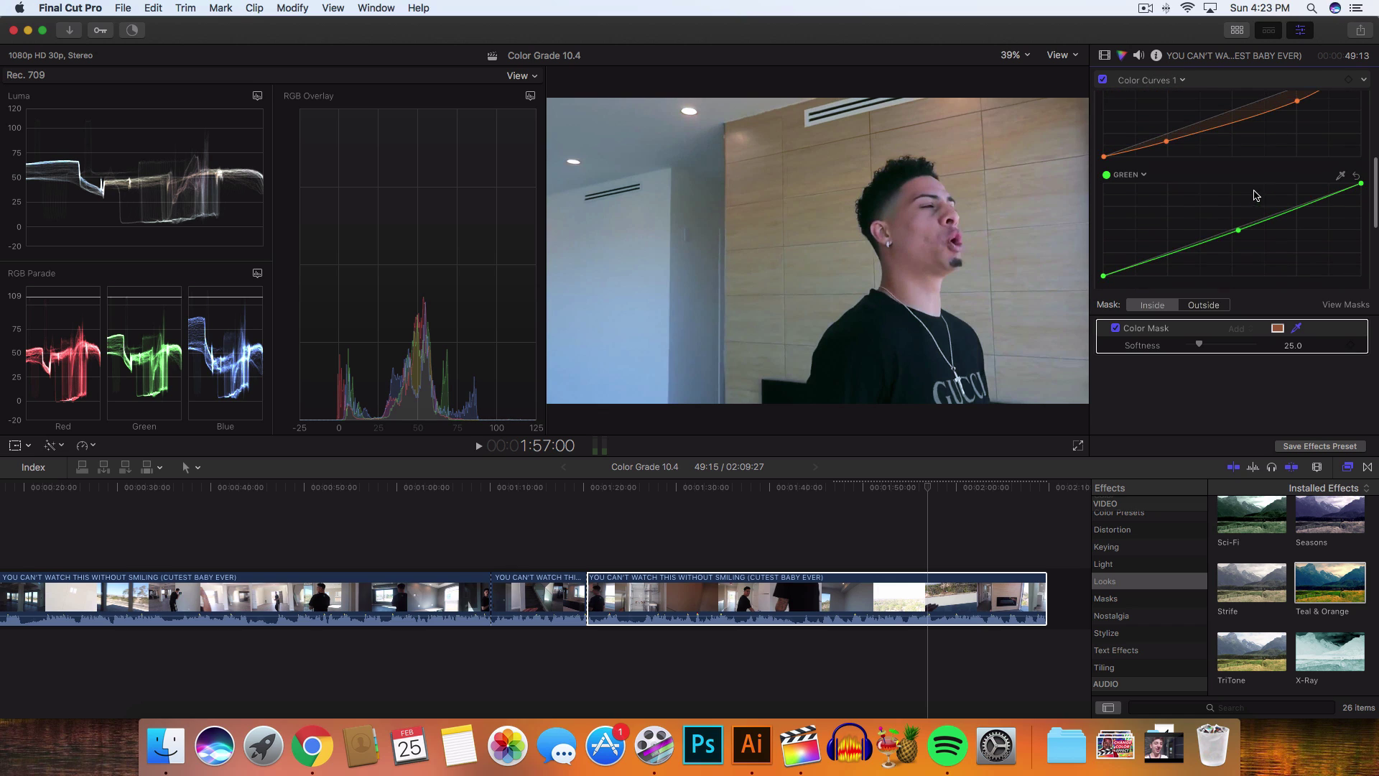
pyautogui.click(1152, 80)
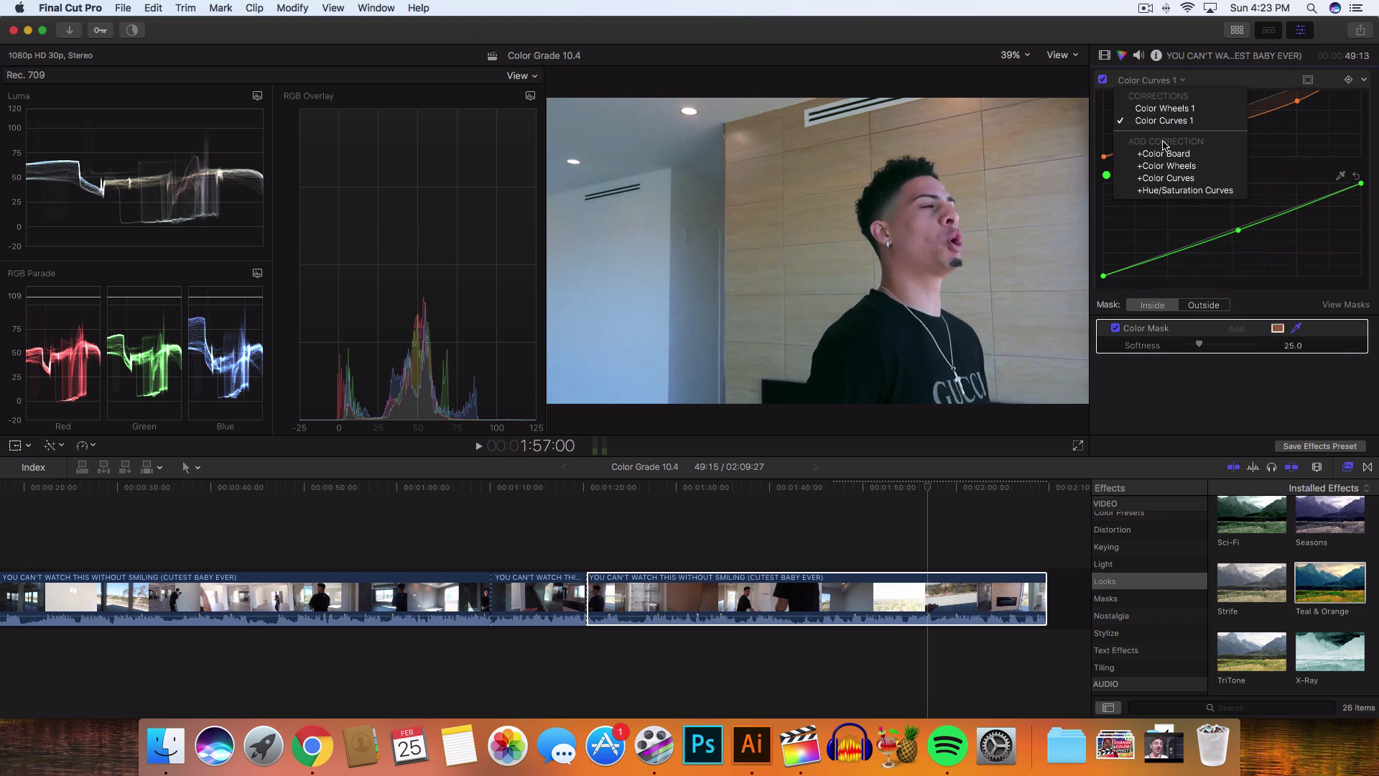
pyautogui.click(1158, 191)
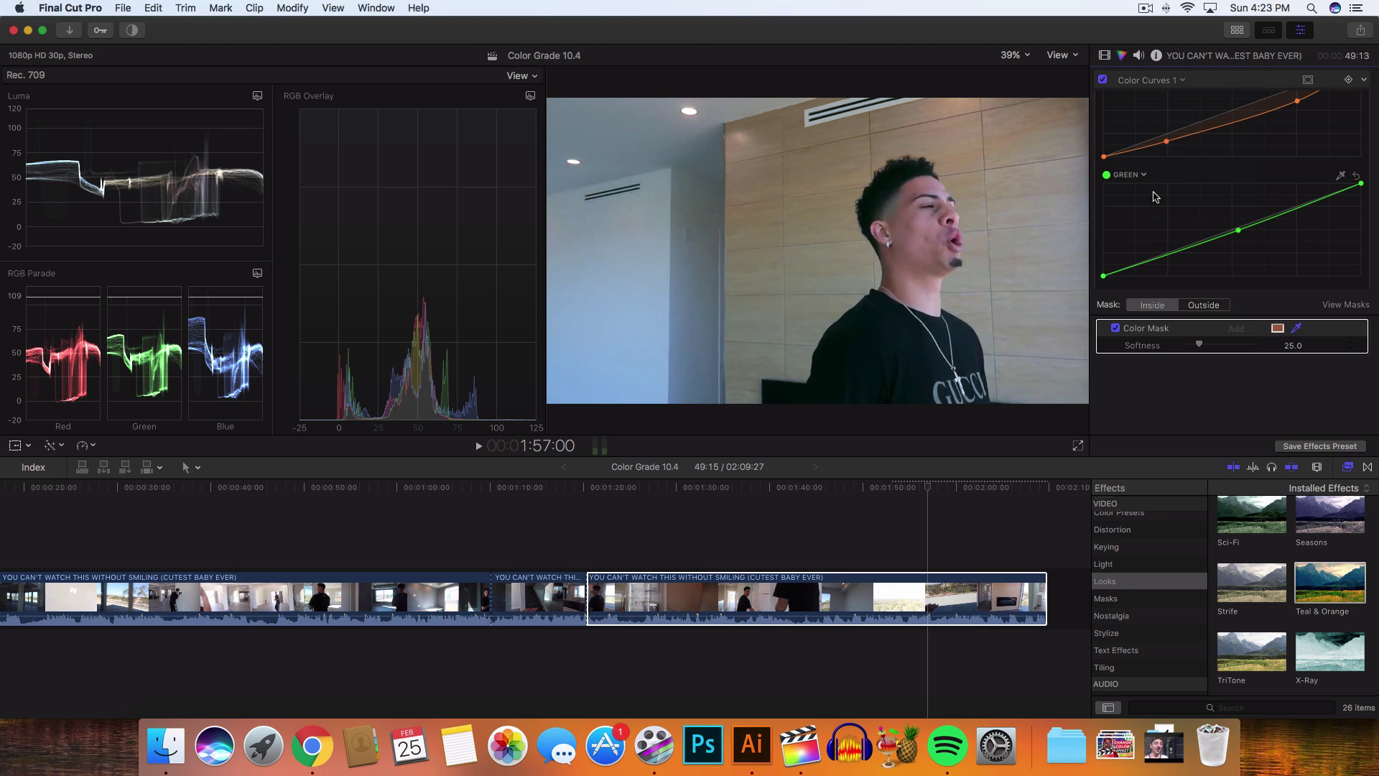
# On the Hue vs Sat curve, lower the green control point below the baseline and raise the magenta point above it
pyautogui.scroll(-10, 1177, 207)
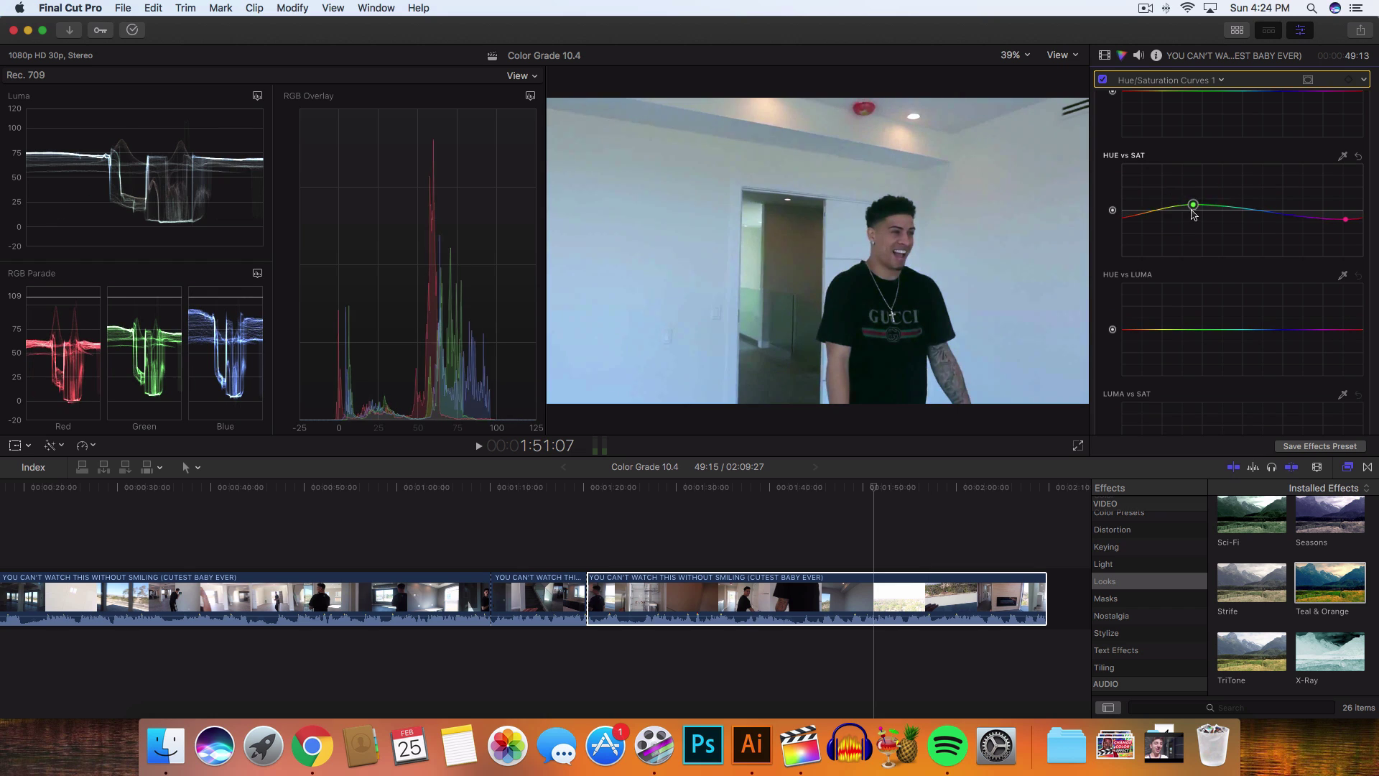
pyautogui.moveTo(1192, 207); pyautogui.dragTo(1191, 235)
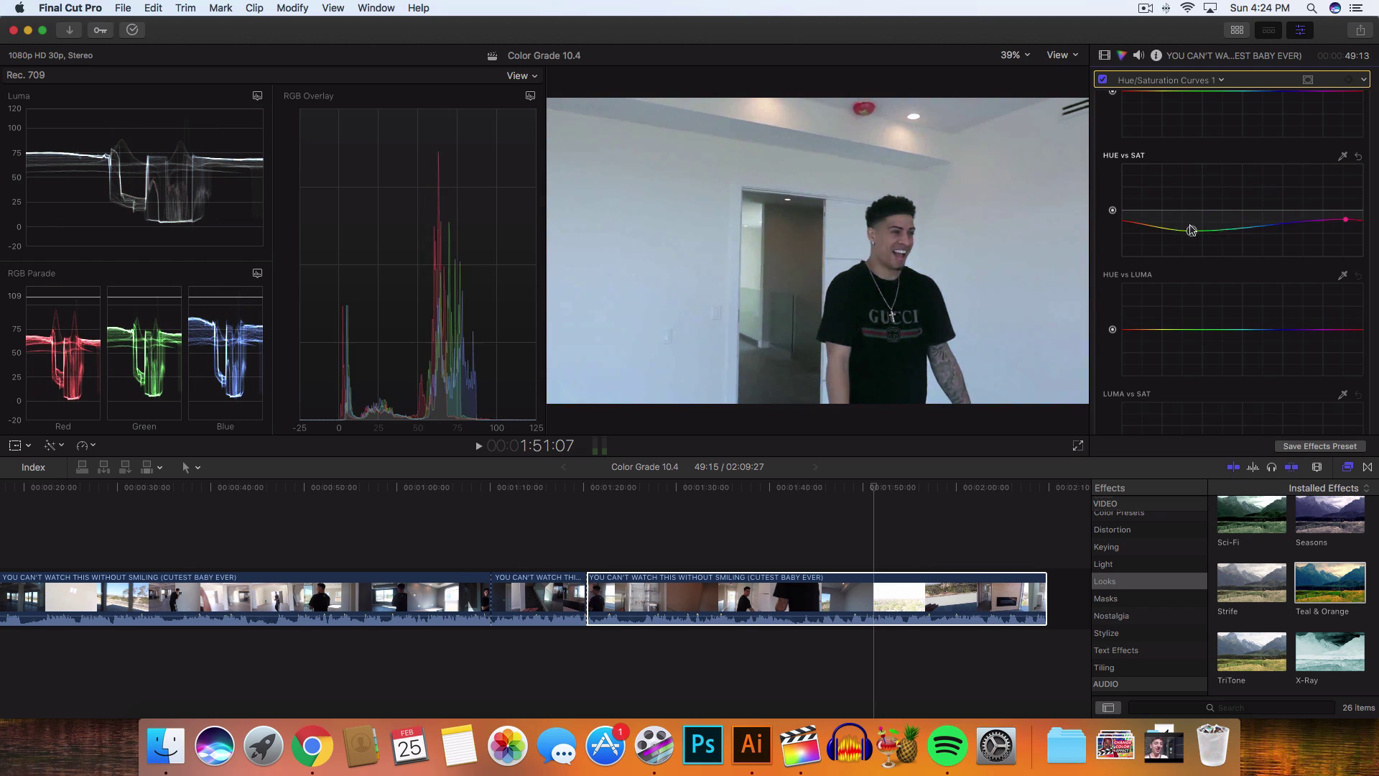
pyautogui.scroll(-1, 1293, 222)
pyautogui.moveTo(1348, 220); pyautogui.dragTo(1321, 202)
pyautogui.moveTo(1191, 226); pyautogui.dragTo(1196, 223)
# Change the target color of the Orange vs Sat curve to aqua
pyautogui.scroll(-3, 1197, 227)
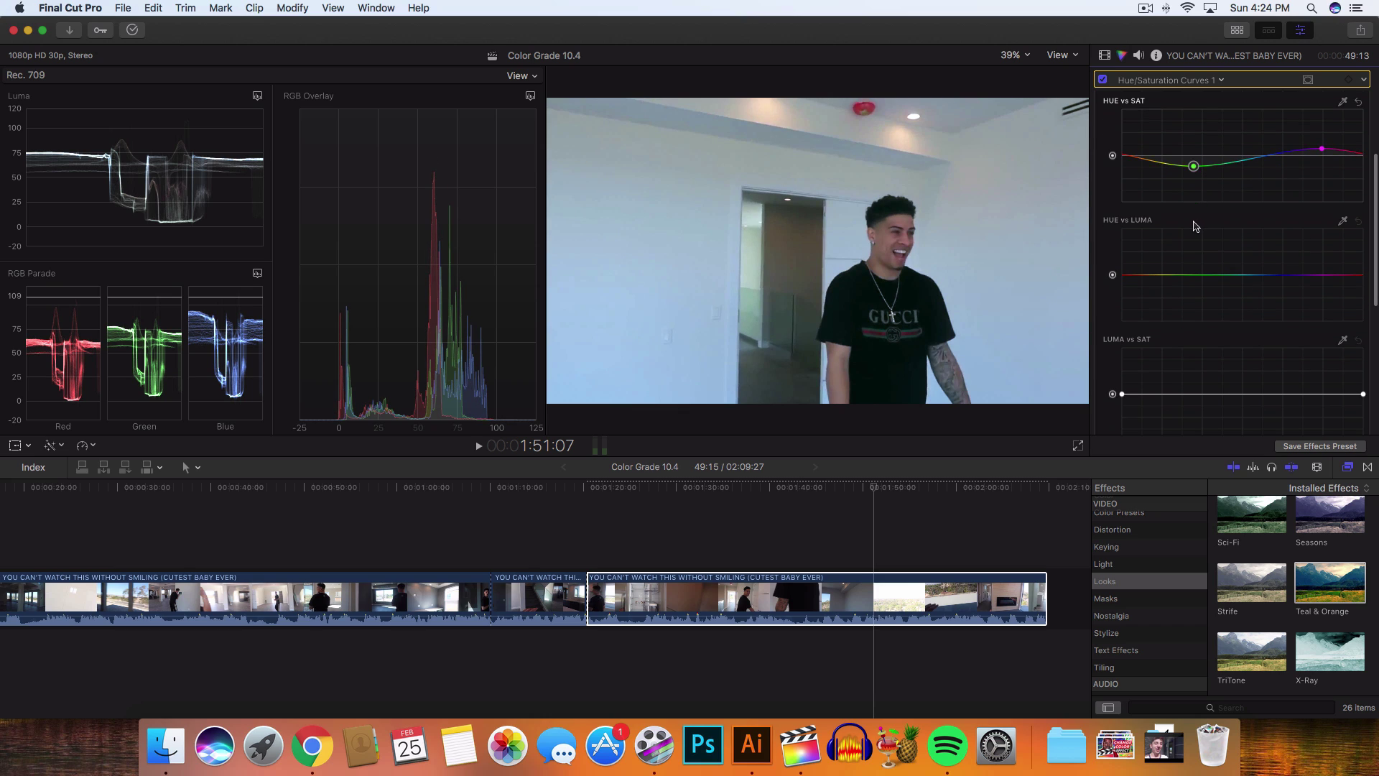
pyautogui.scroll(-1, 1196, 226)
pyautogui.scroll(-10, 1149, 237)
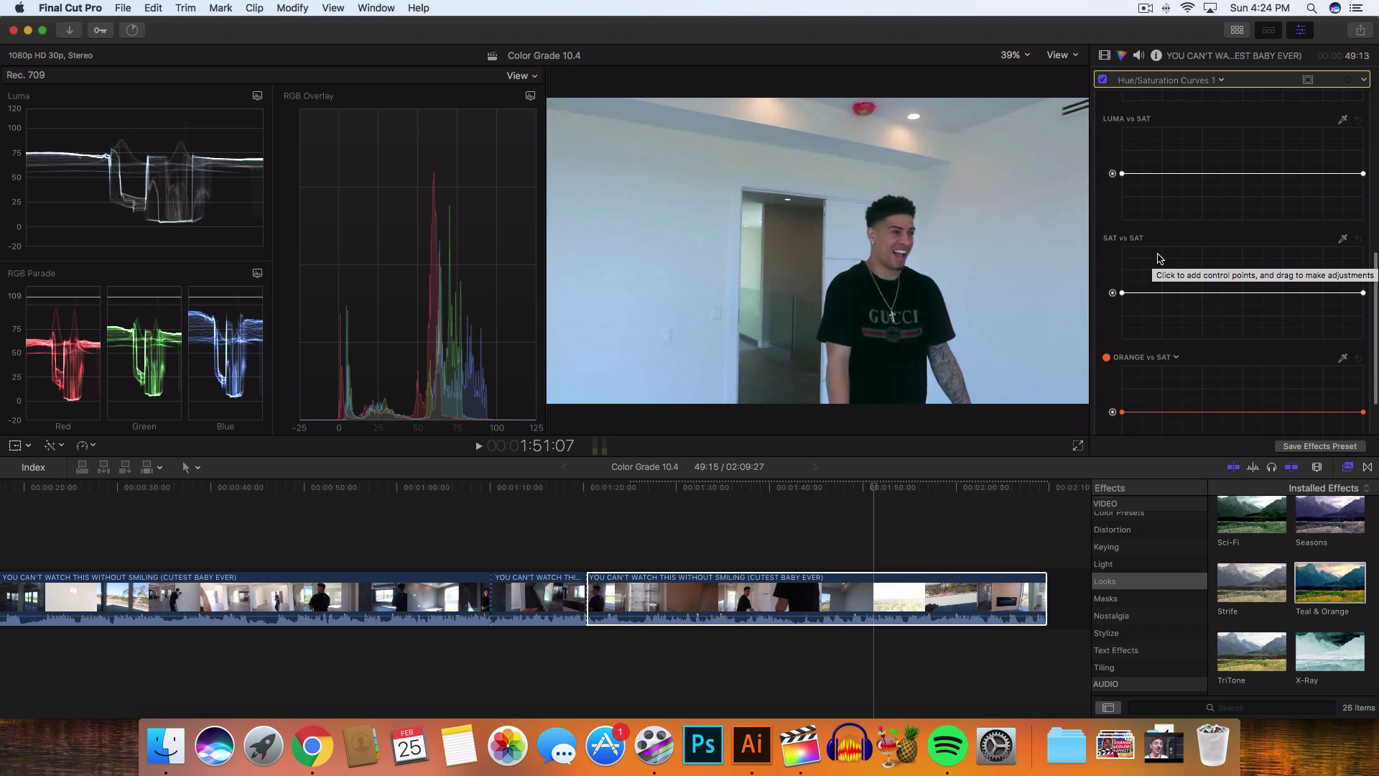
pyautogui.scroll(-3, 1171, 255)
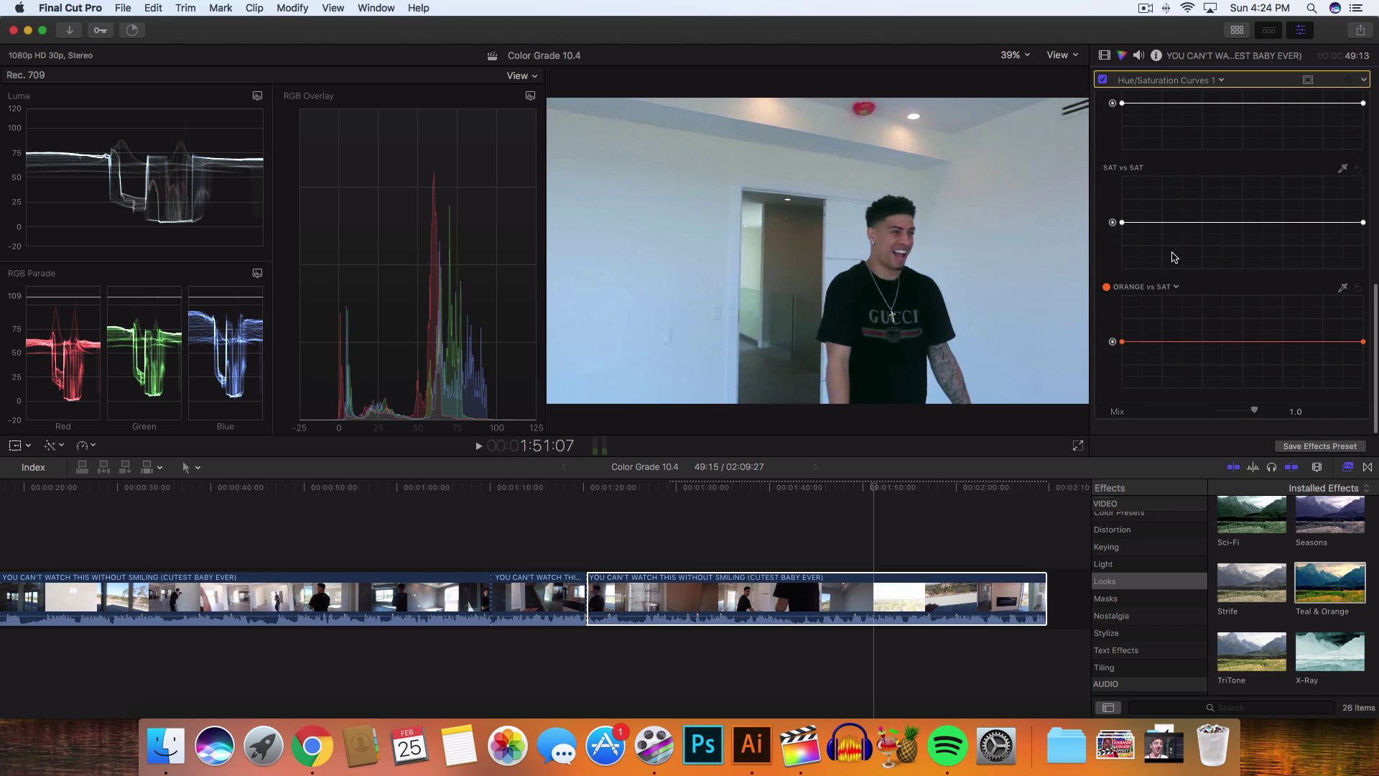
pyautogui.moveTo(1125, 298)
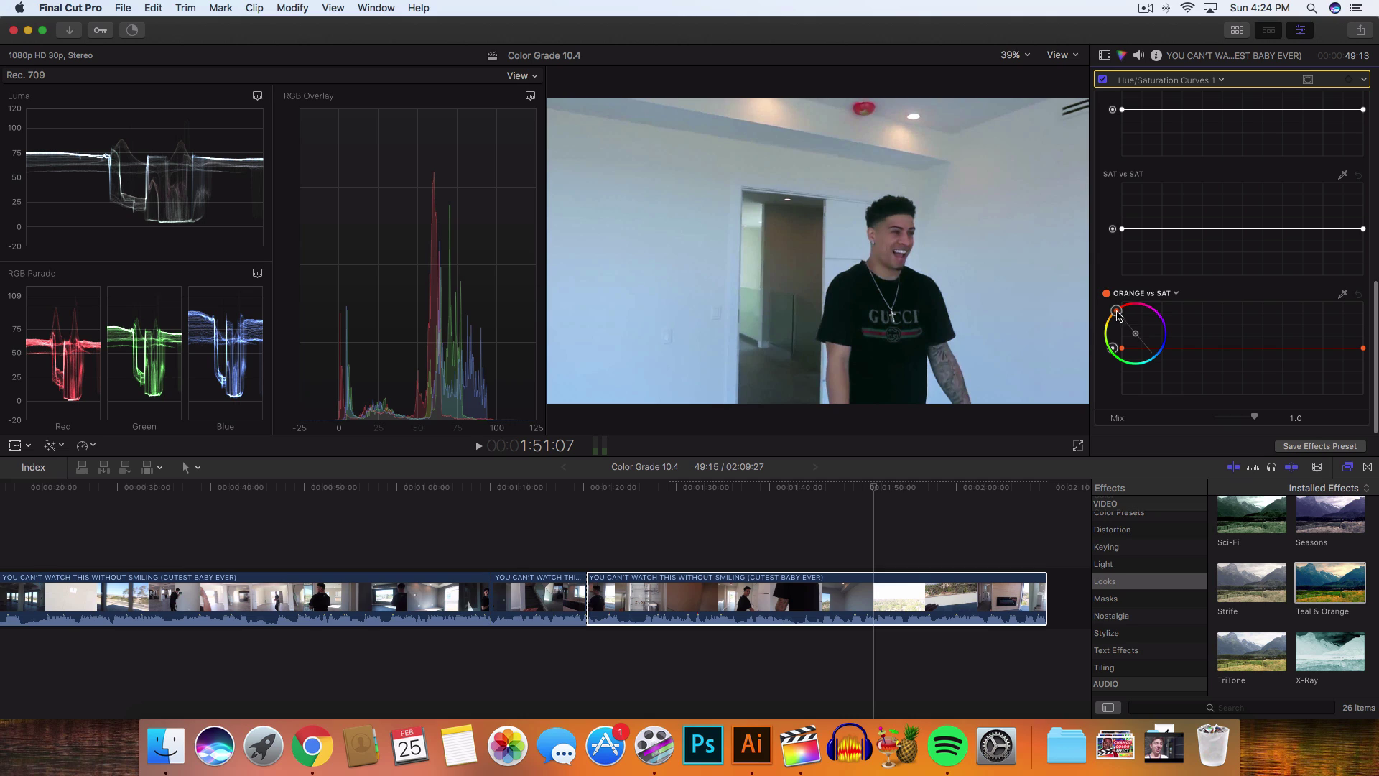
pyautogui.moveTo(1115, 311); pyautogui.dragTo(1161, 361)
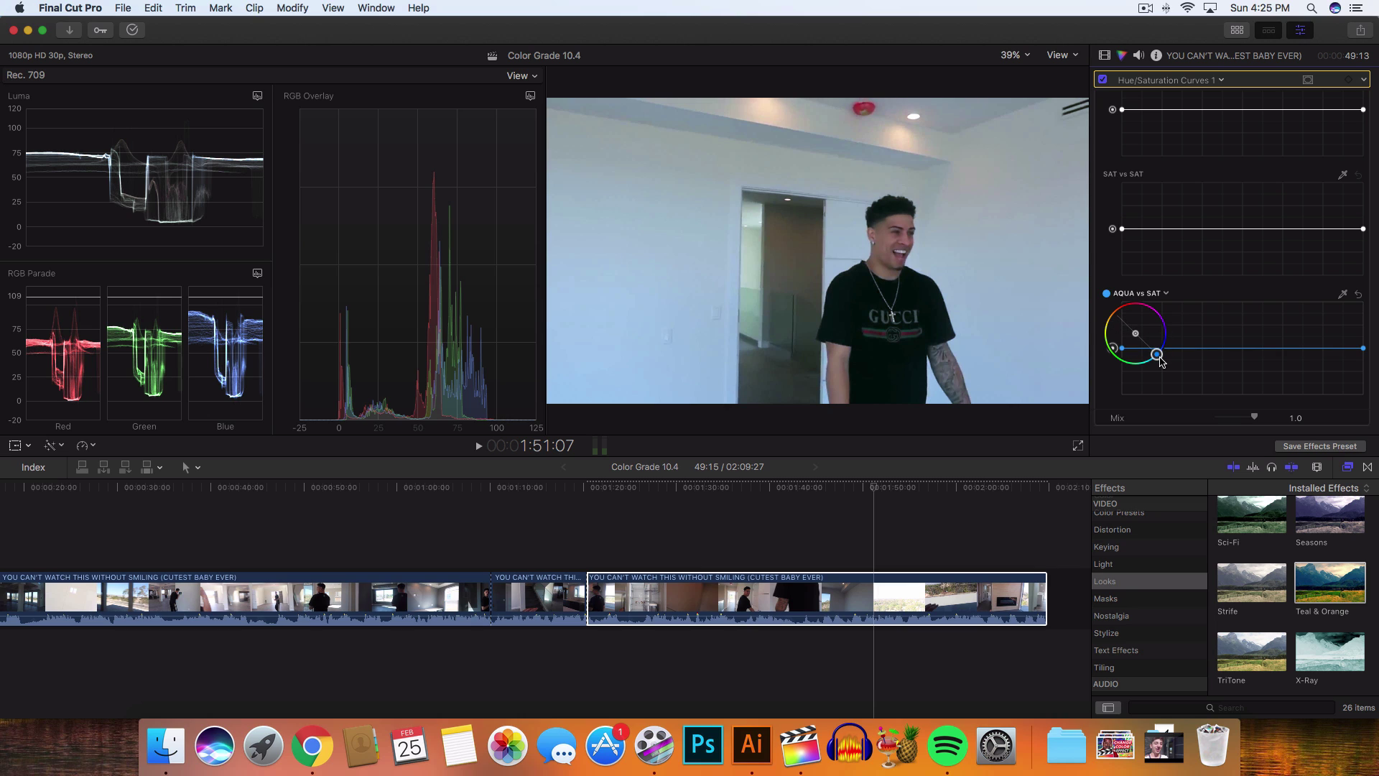
# Close the target color picker and review the clip's existing Color Curves 1 and Color Wheels 1 corrections
pyautogui.moveTo(1159, 298)
pyautogui.moveTo(1111, 352)
pyautogui.mouseDown()
pyautogui.moveTo(1113, 331)
pyautogui.moveTo(1112, 364)
pyautogui.moveTo(1112, 352)
pyautogui.mouseUp()
pyautogui.click(1167, 80)
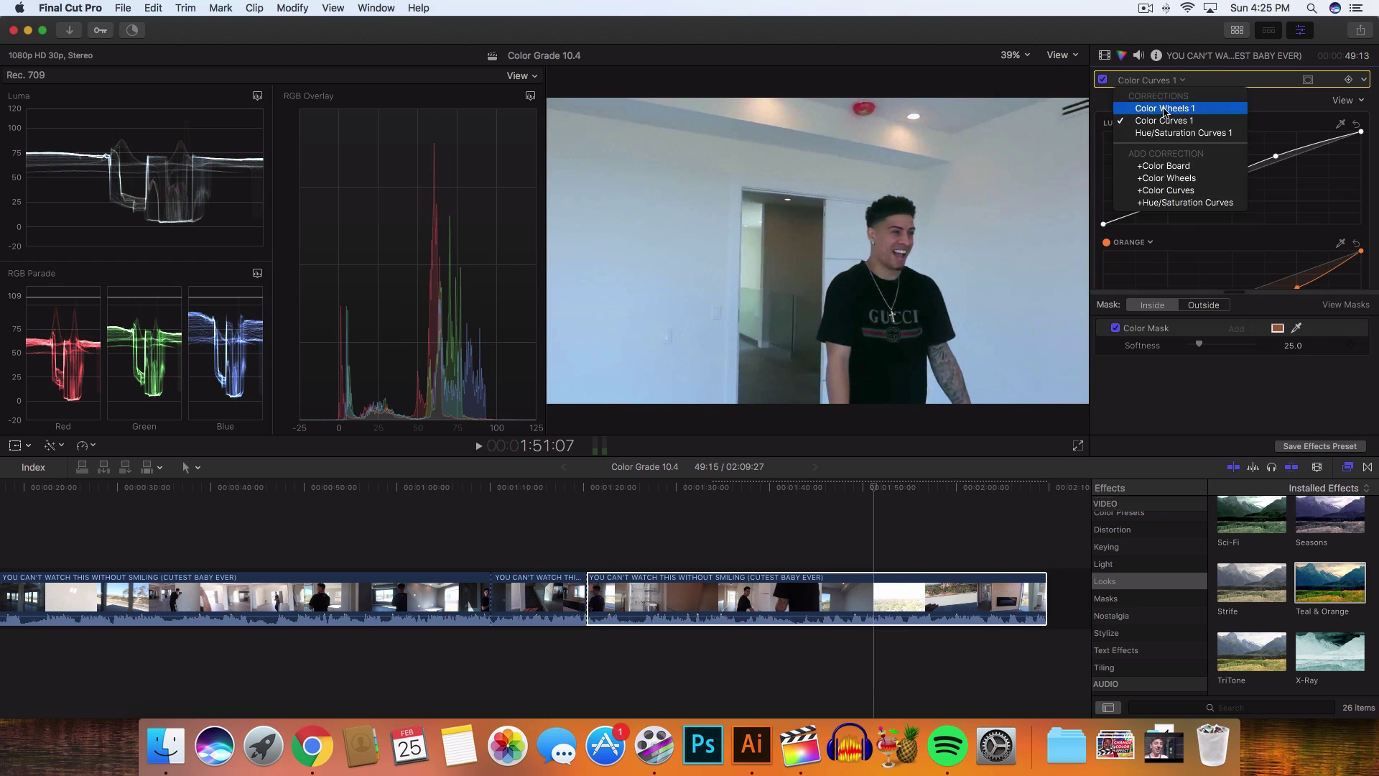
pyautogui.click(1166, 120)
pyautogui.scroll(-2, 1185, 179)
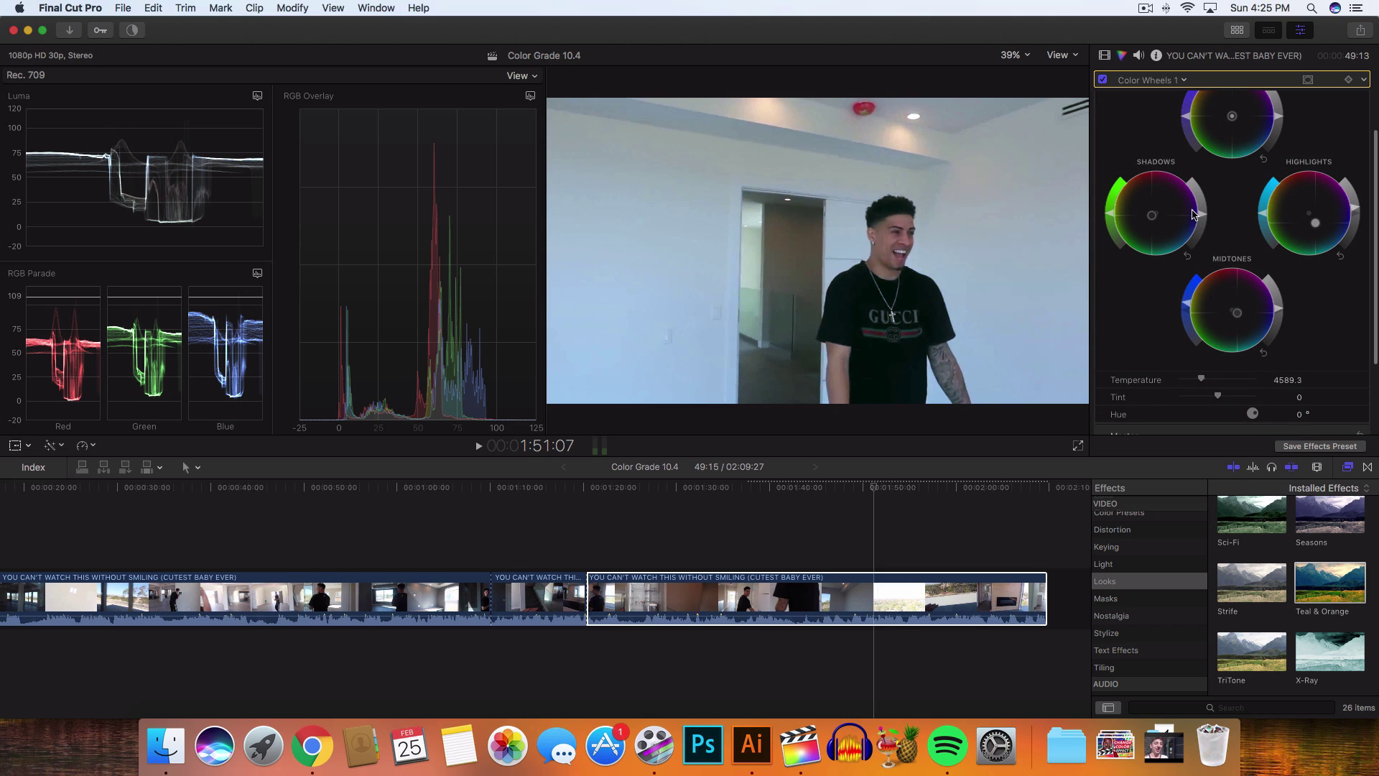
pyautogui.scroll(-1, 1197, 230)
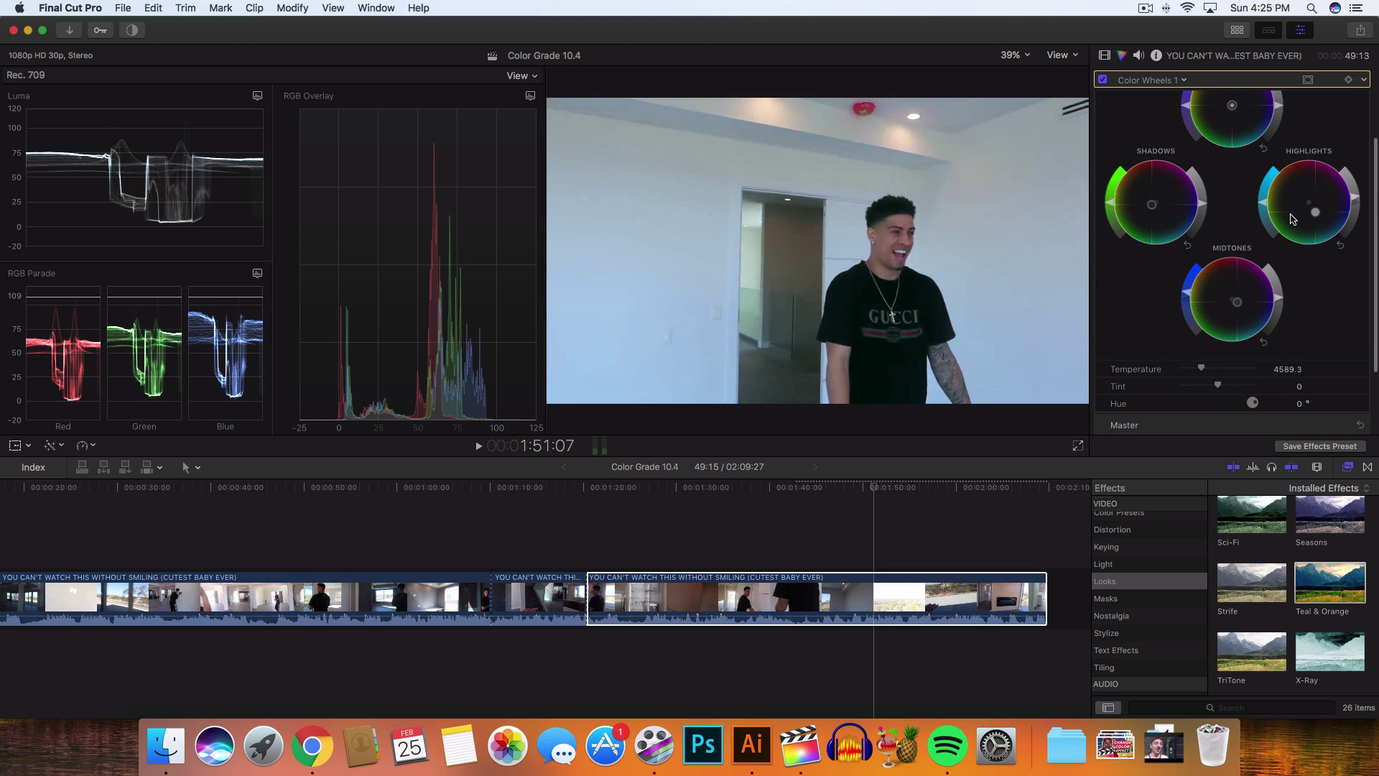
# Add a second Hue/Saturation Curves correction to the last clip and move the playhead back to 1:44:11
pyautogui.click(1183, 80)
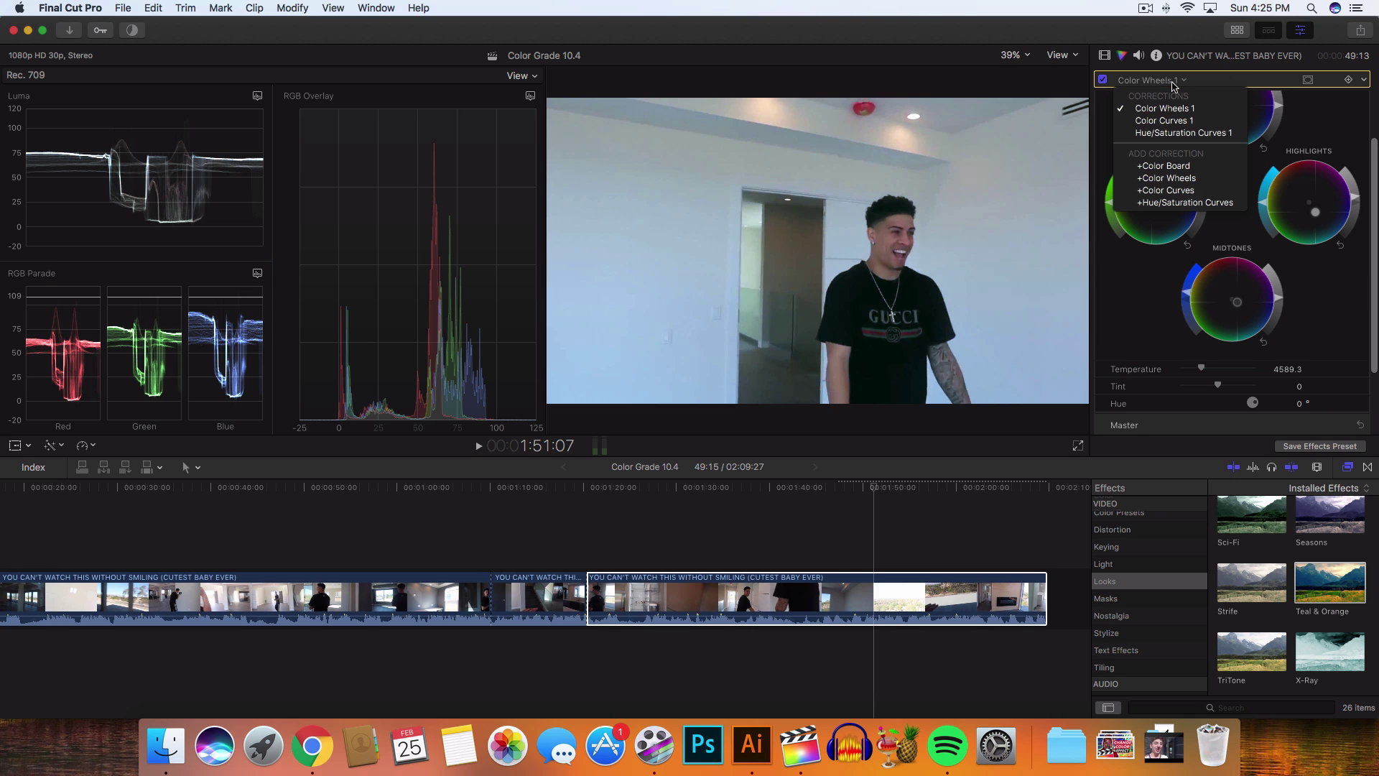
pyautogui.click(1149, 303)
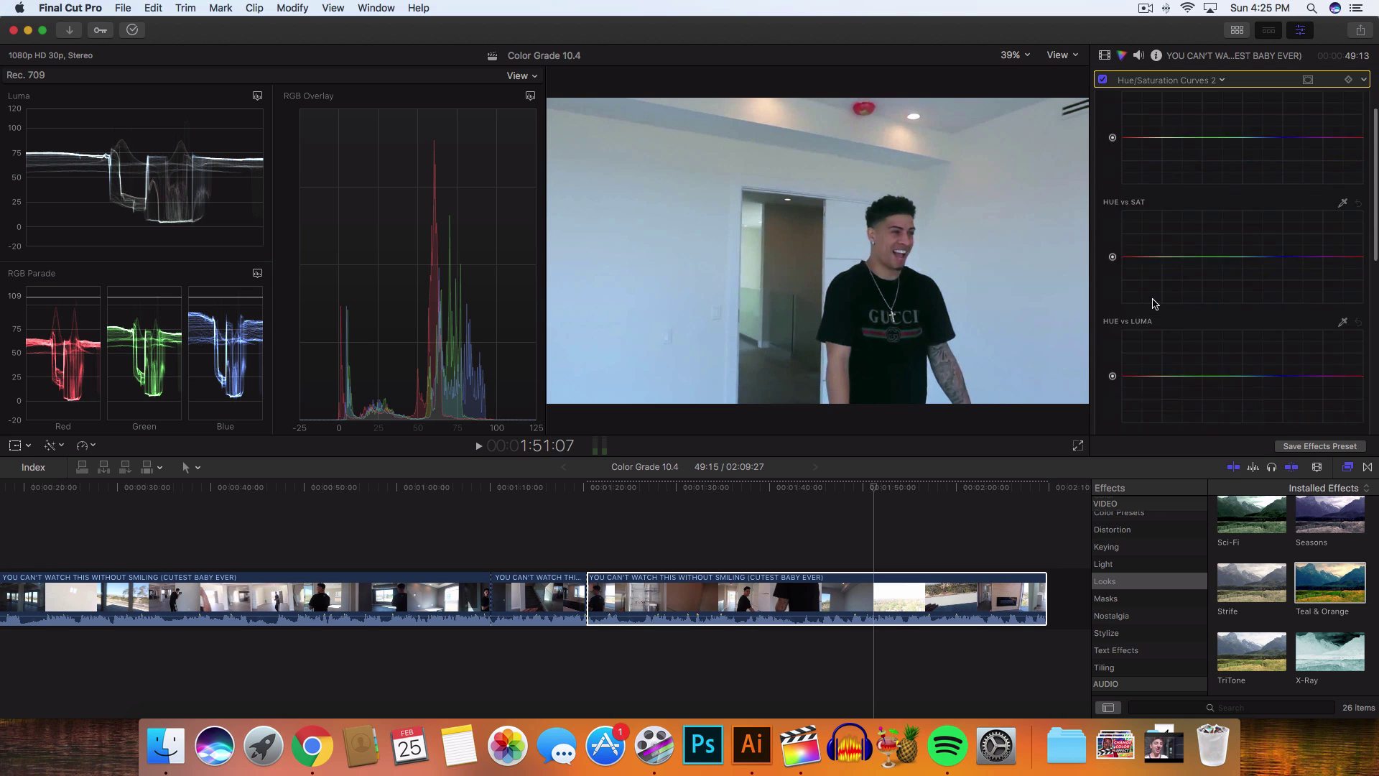
pyautogui.moveTo(740, 494); pyautogui.dragTo(811, 489)
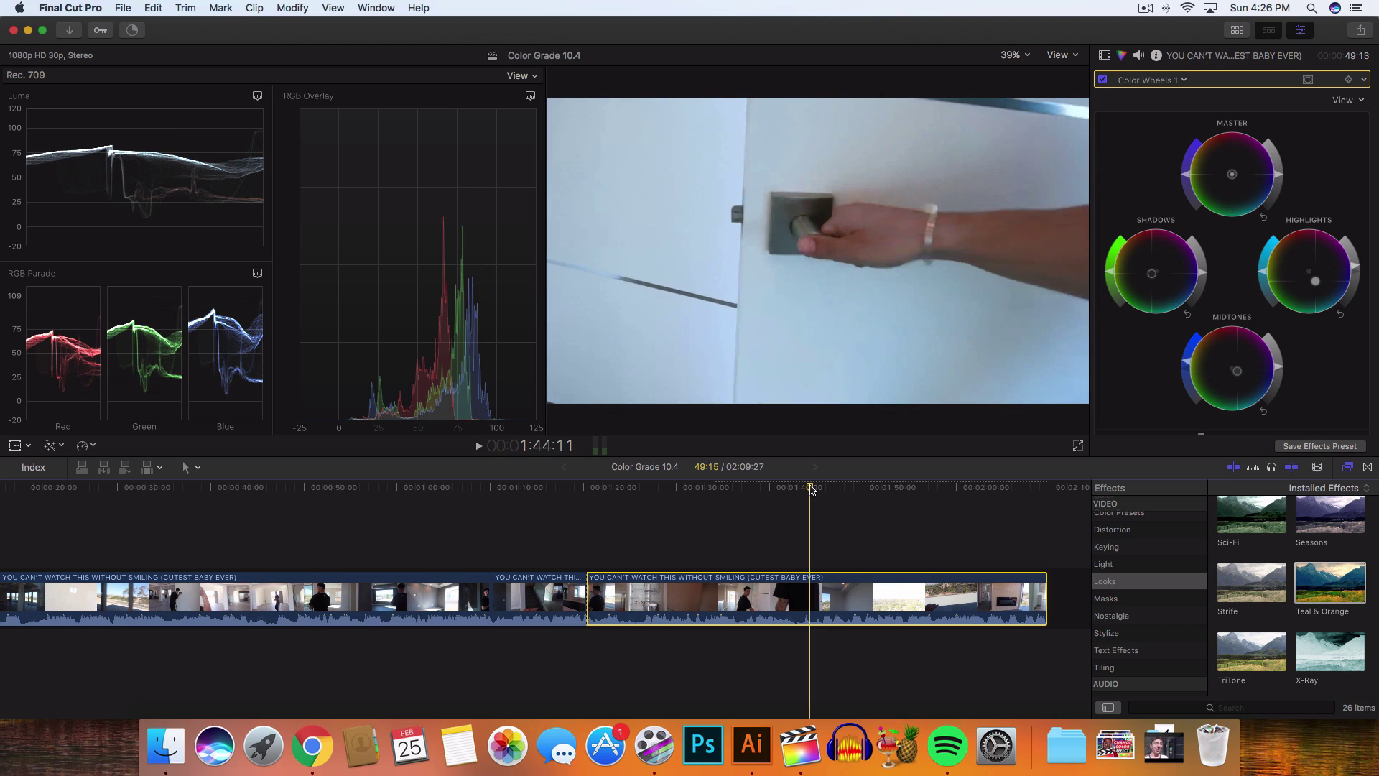